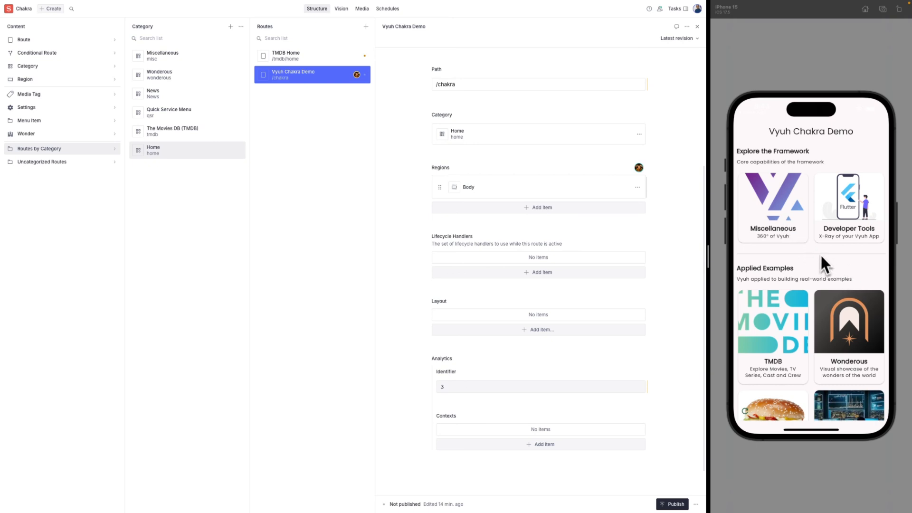
# Open the Vyuh Chakra Demo route's Body region in the Edit Region dialog.
pyautogui.moveTo(831, 256); pyautogui.dragTo(829, 195)
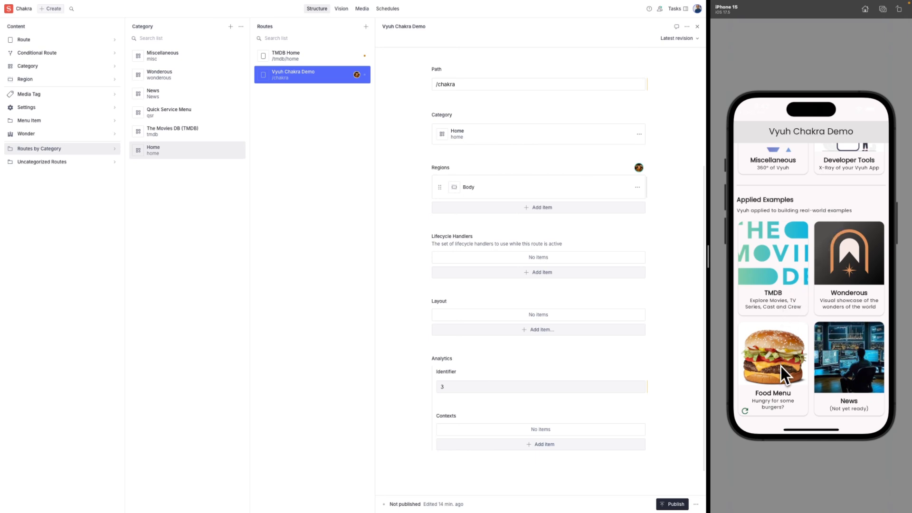
pyautogui.moveTo(810, 185); pyautogui.dragTo(808, 284)
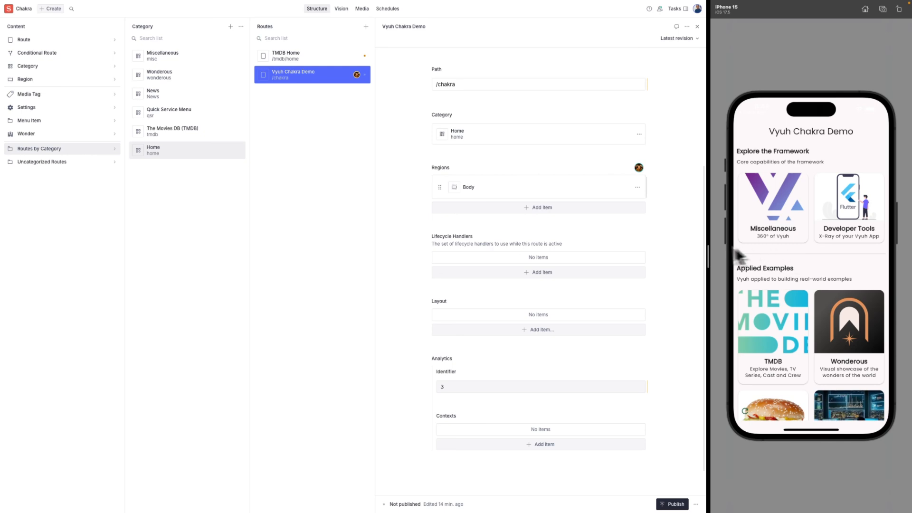
pyautogui.scroll(3, 529, 152)
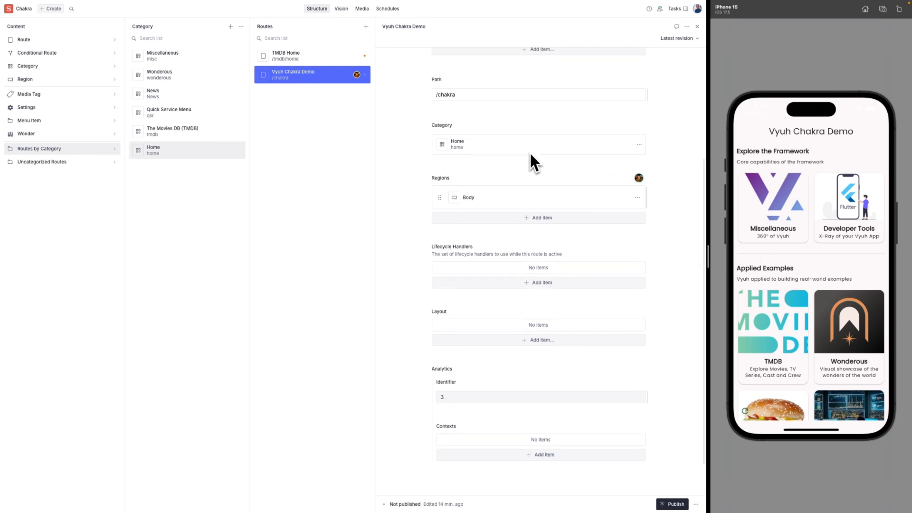
pyautogui.scroll(2, 529, 152)
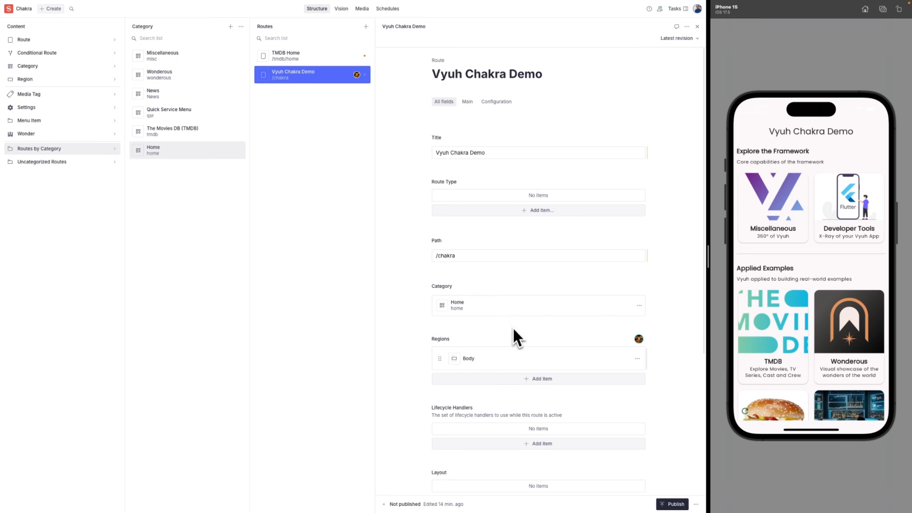
pyautogui.scroll(-1, 512, 327)
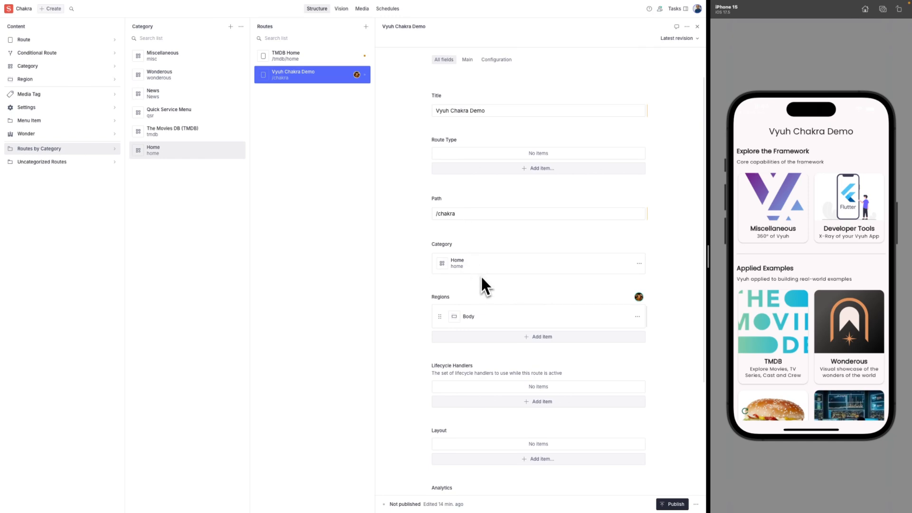
pyautogui.click(466, 317)
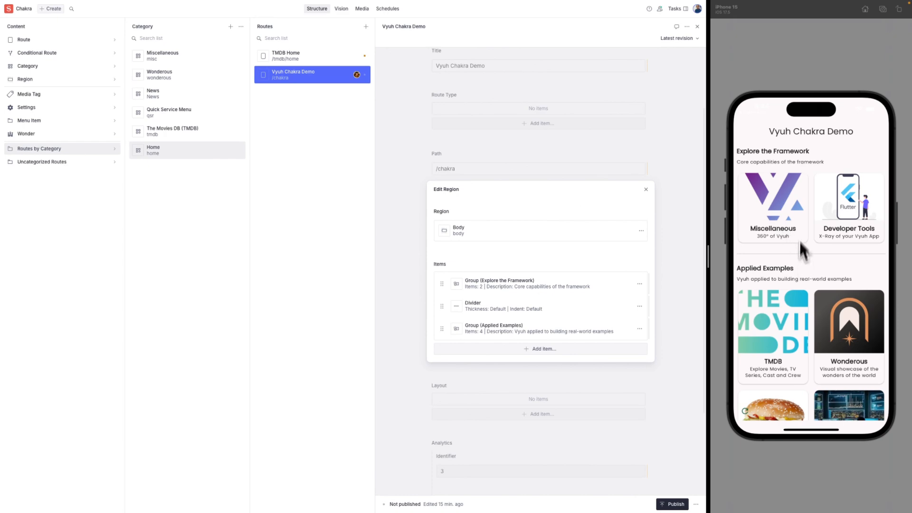
# Try the Divider at the top and then at the end of the Body items.
pyautogui.moveTo(816, 281); pyautogui.dragTo(805, 265)
pyautogui.moveTo(442, 307); pyautogui.dragTo(440, 283)
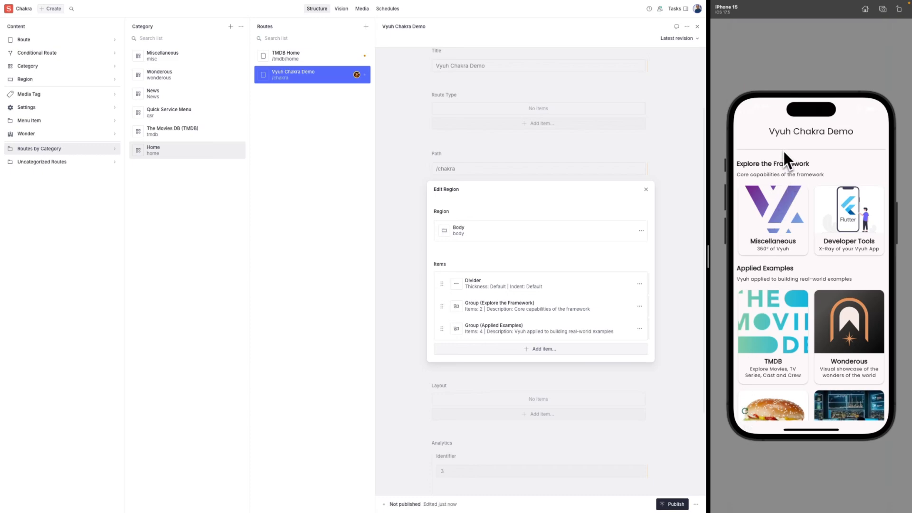
pyautogui.moveTo(440, 284); pyautogui.dragTo(443, 309)
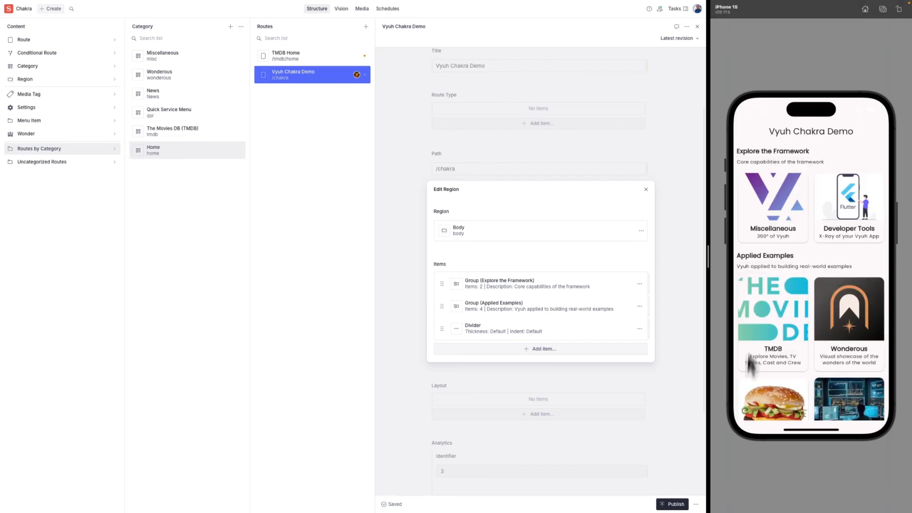
pyautogui.scroll(-3, 796, 210)
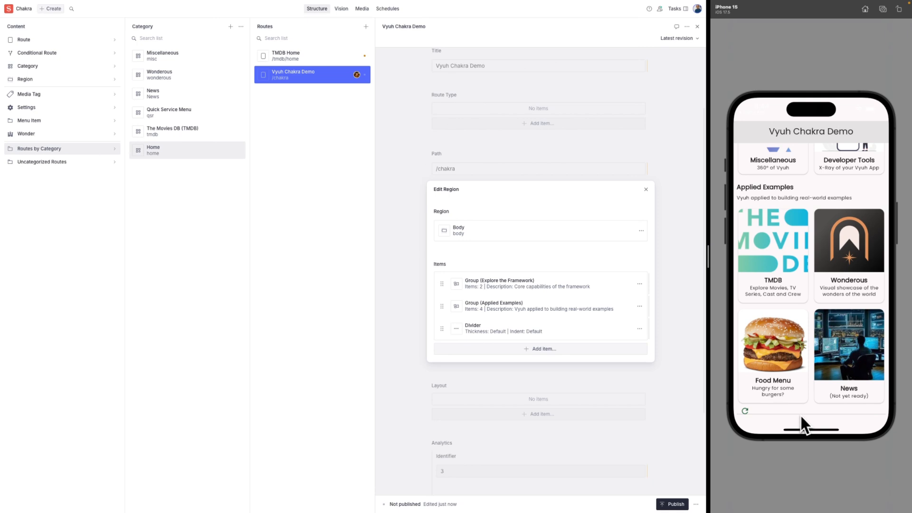
pyautogui.scroll(3, 792, 334)
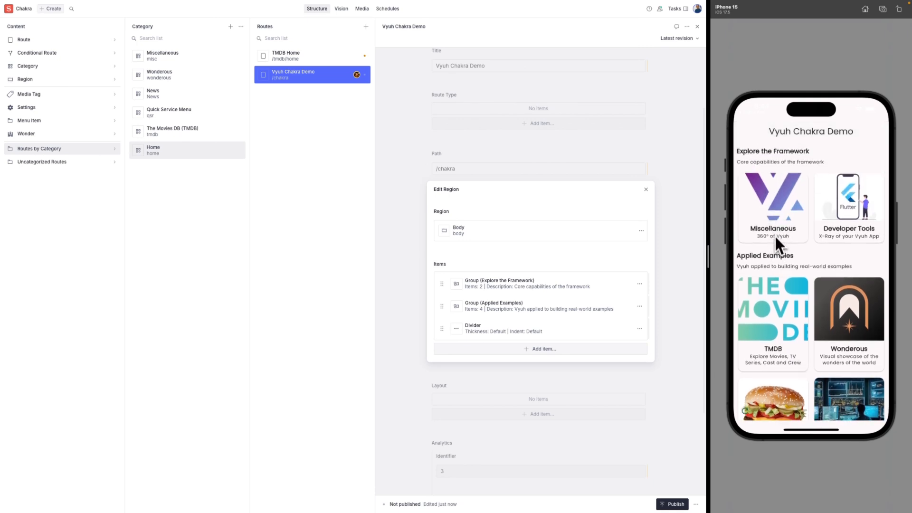
# Put the Divider back between the two groups and open the Explore the Framework group.
pyautogui.click(441, 330)
pyautogui.moveTo(441, 329); pyautogui.dragTo(439, 307)
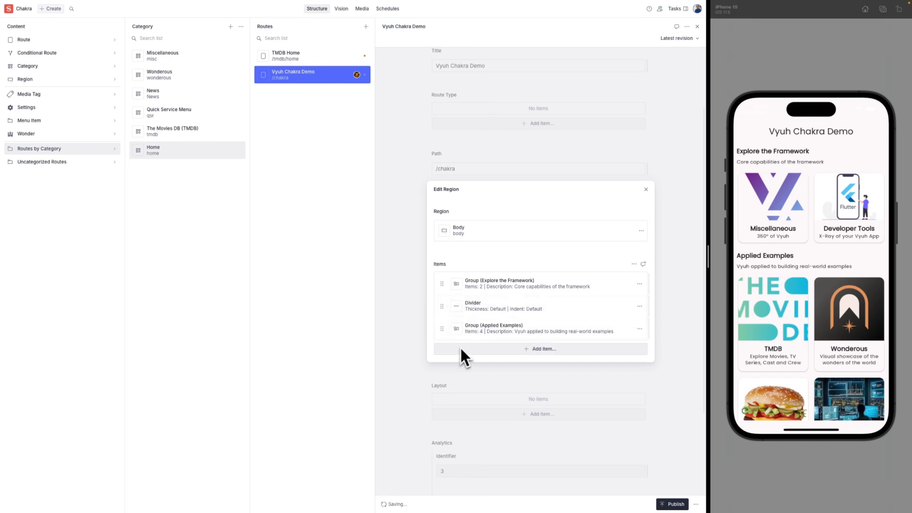
pyautogui.click(745, 416)
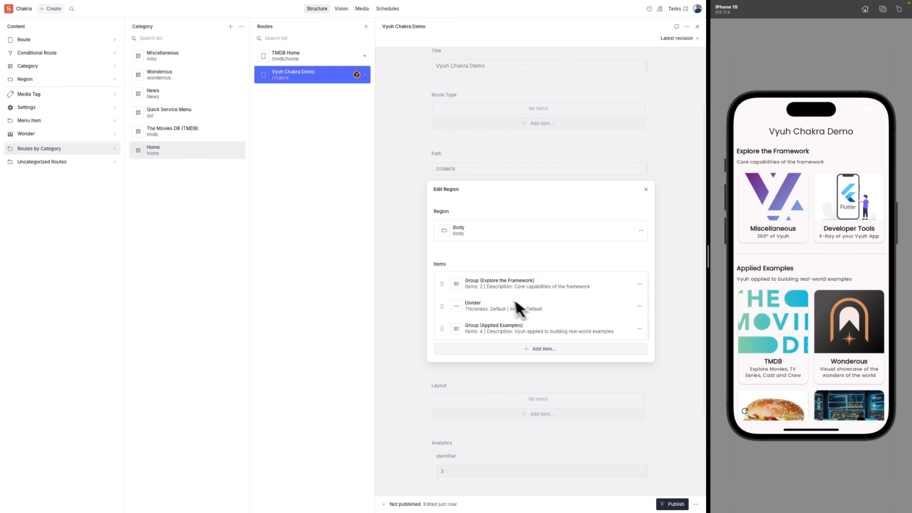
pyautogui.click(498, 287)
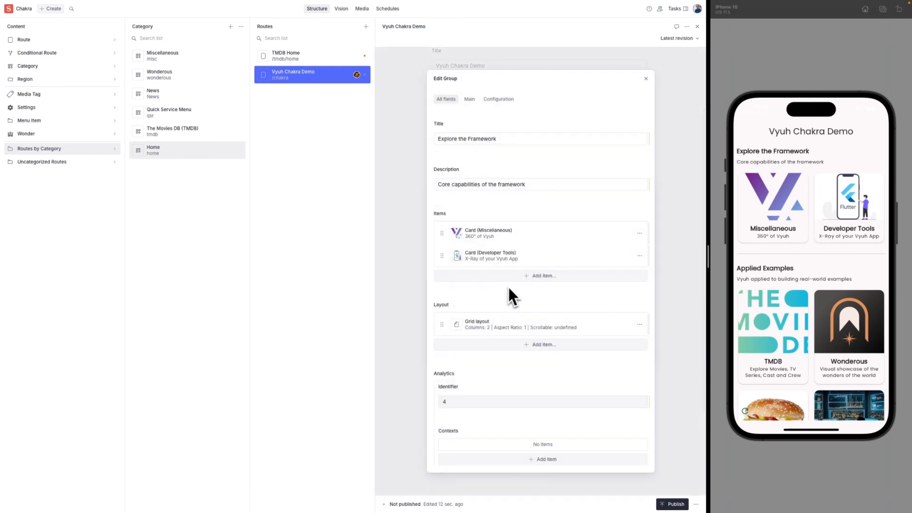
# Open the Miscellaneous card, tap it in the phone preview and go back, then close its editor.
pyautogui.click(488, 235)
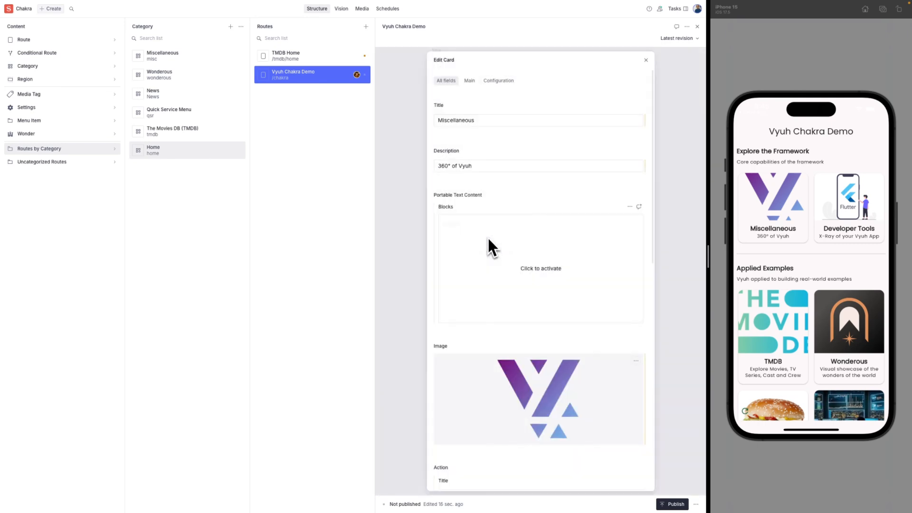
pyautogui.scroll(-3, 521, 295)
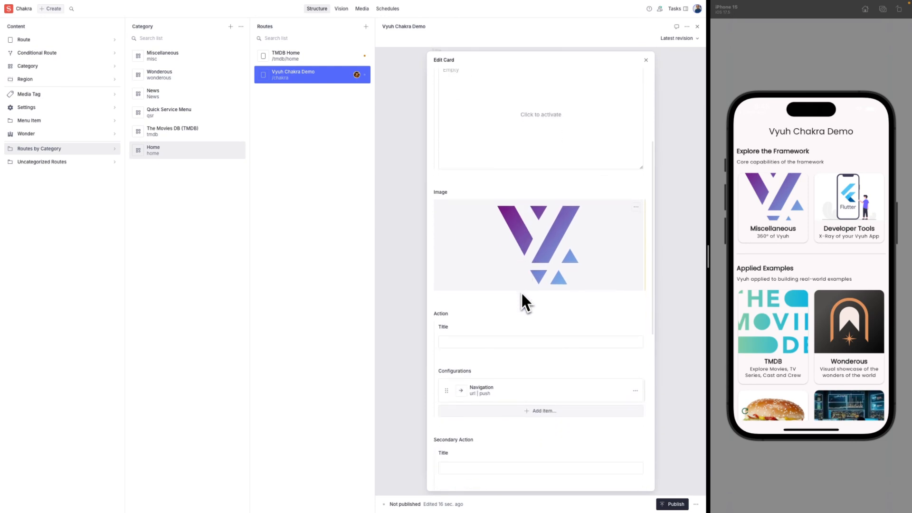
pyautogui.scroll(-2, 521, 294)
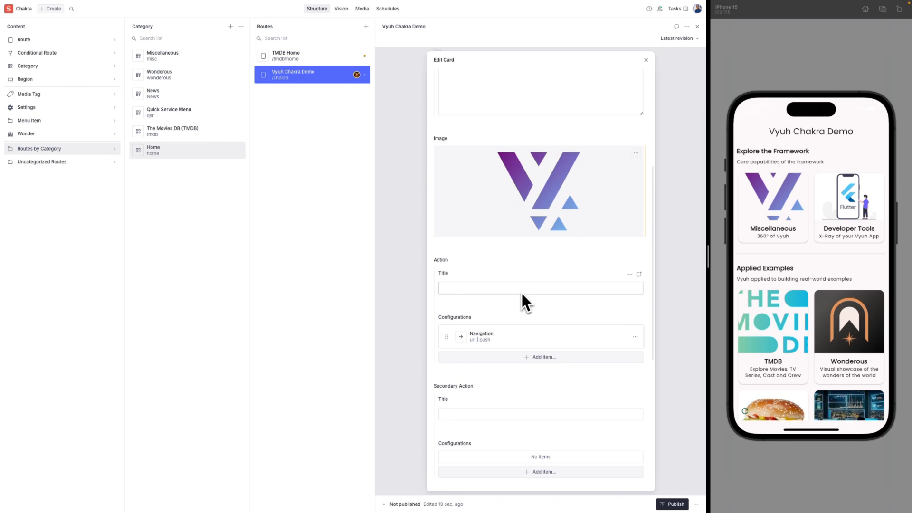
pyautogui.scroll(-2, 521, 291)
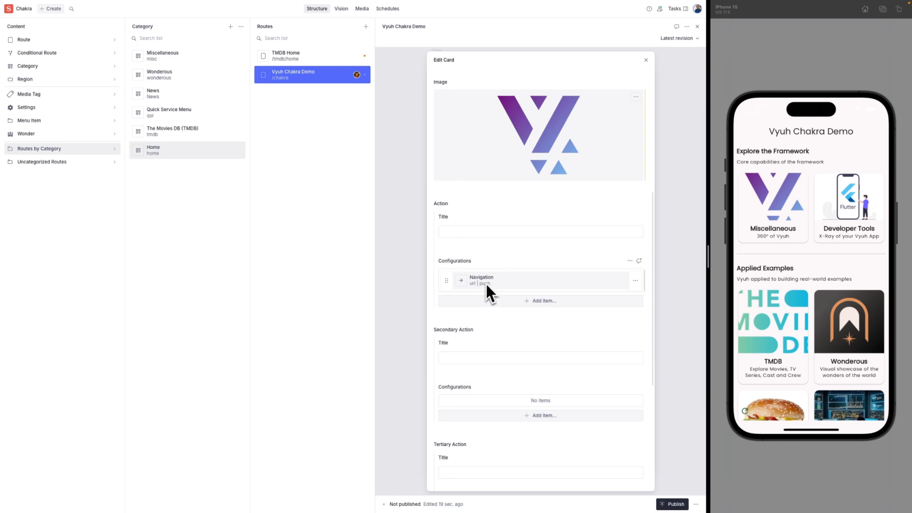
pyautogui.click(774, 222)
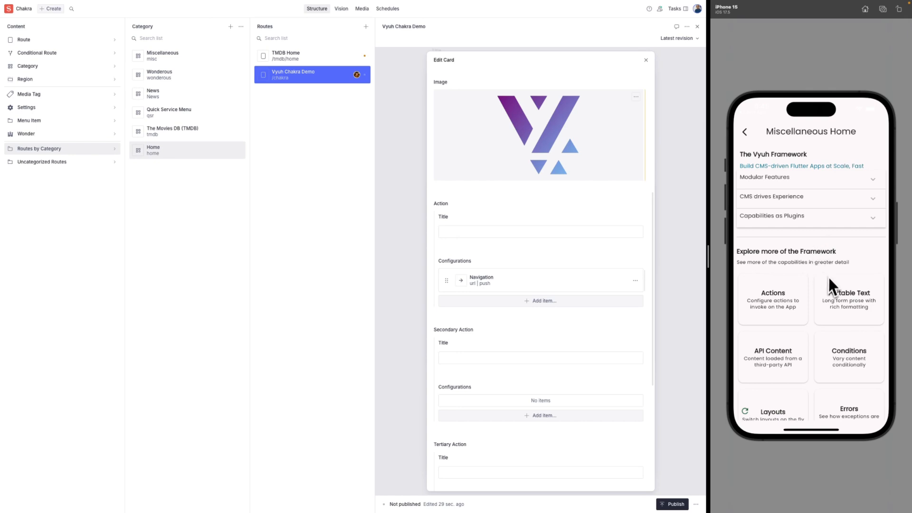
pyautogui.click(744, 137)
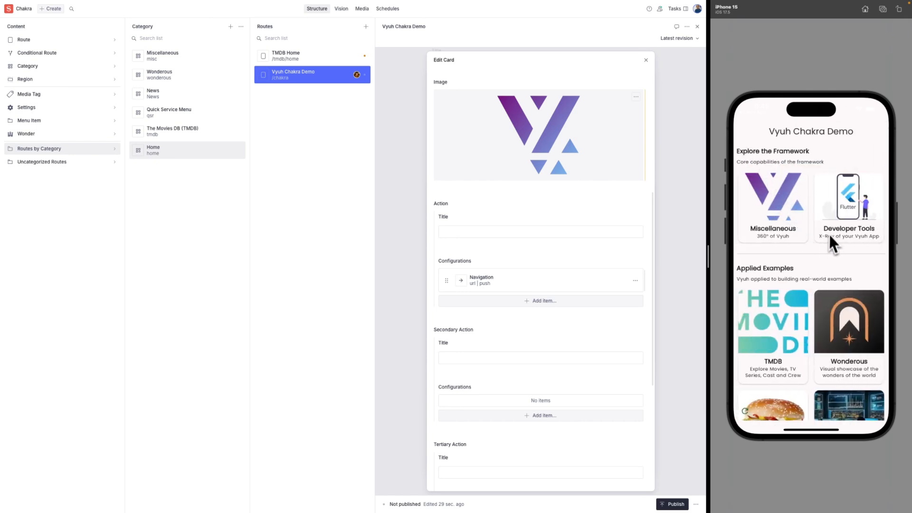
pyautogui.click(644, 60)
pyautogui.click(646, 60)
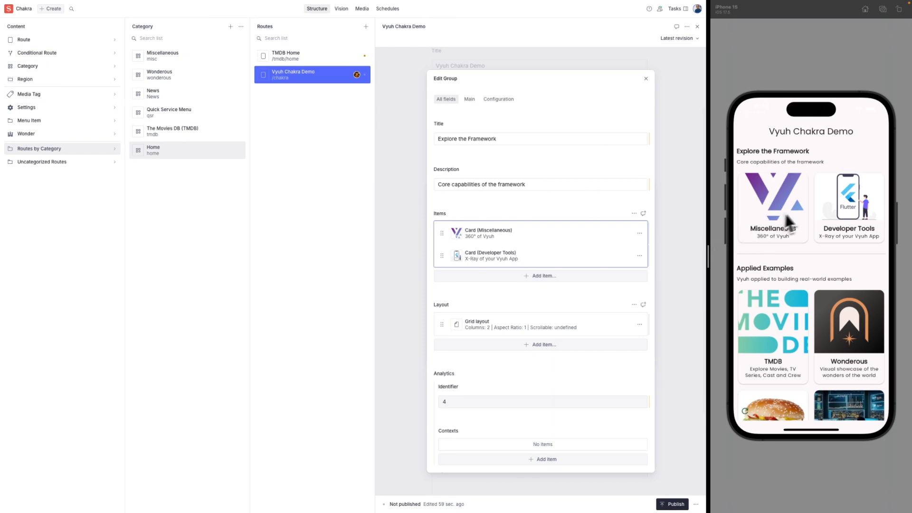
# Set the Explore the Framework grid layout's aspect ratio to 3:4 and close Edit Grid.
pyautogui.click(589, 326)
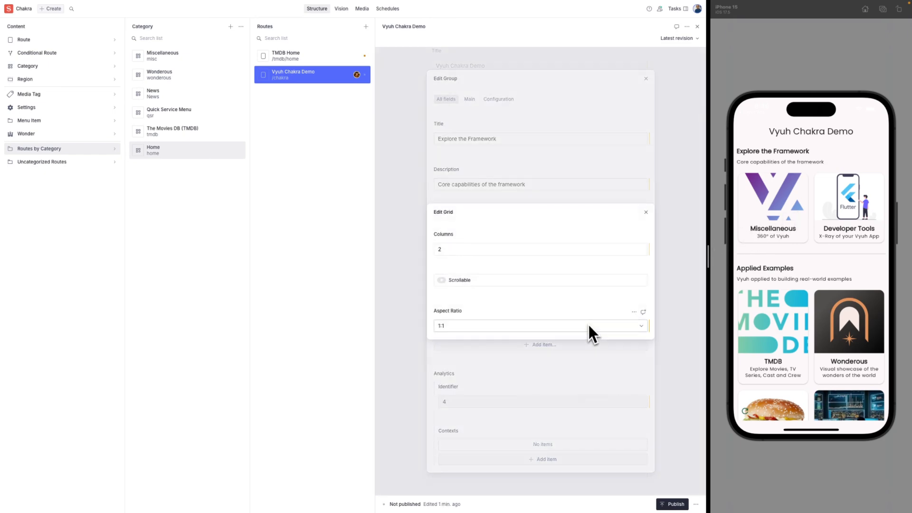
pyautogui.click(518, 329)
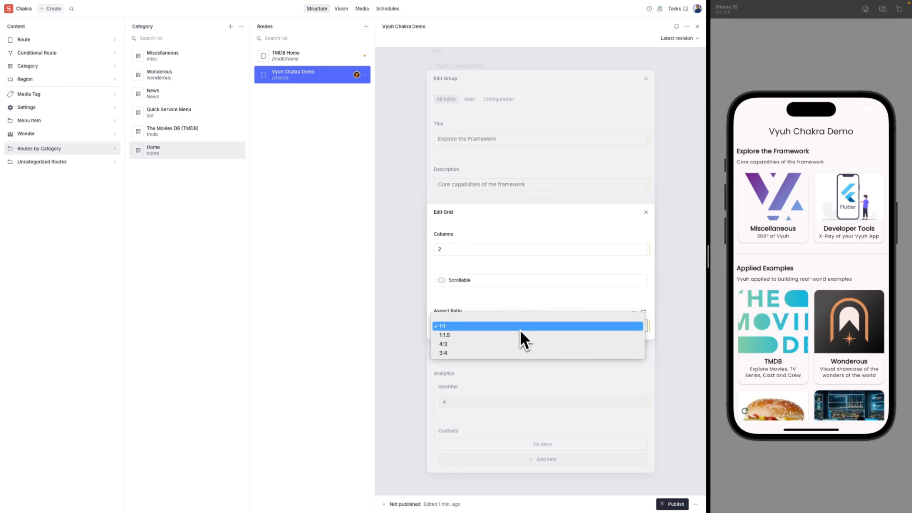
pyautogui.click(502, 354)
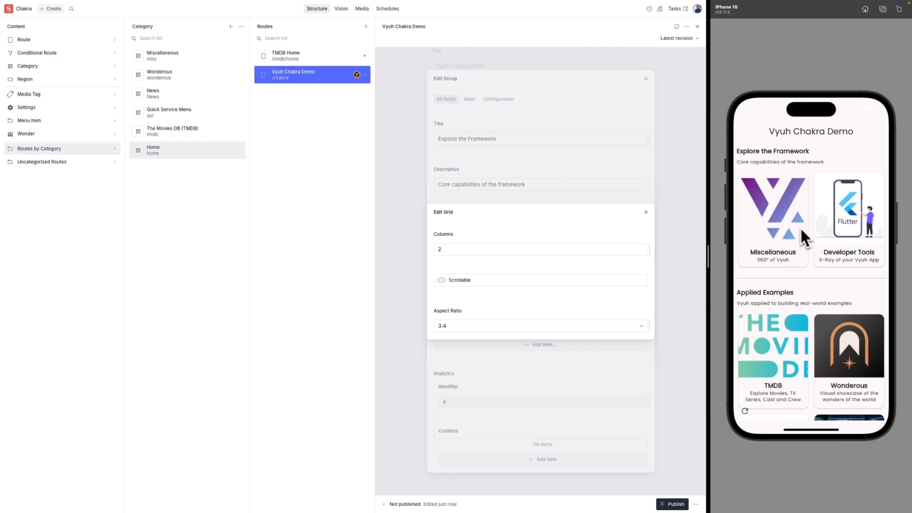
pyautogui.scroll(-3, 812, 247)
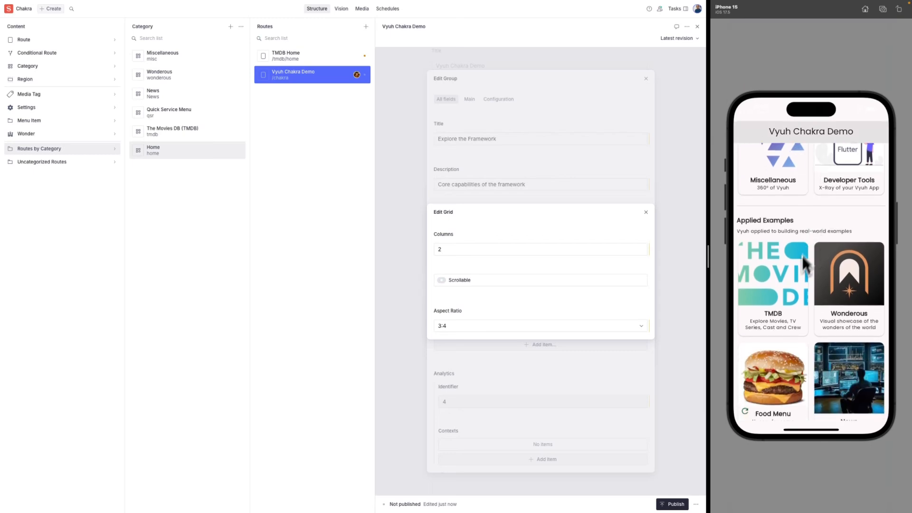
pyautogui.moveTo(808, 220); pyautogui.dragTo(810, 321)
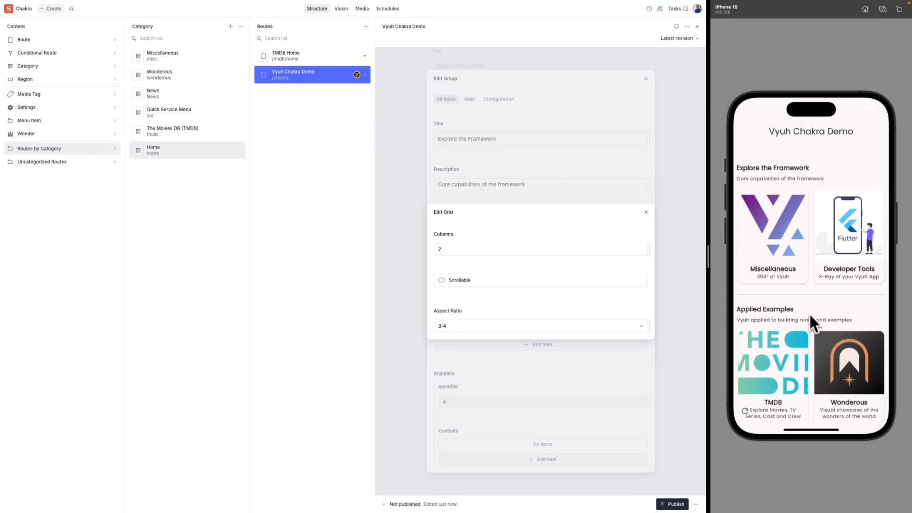
pyautogui.click(642, 190)
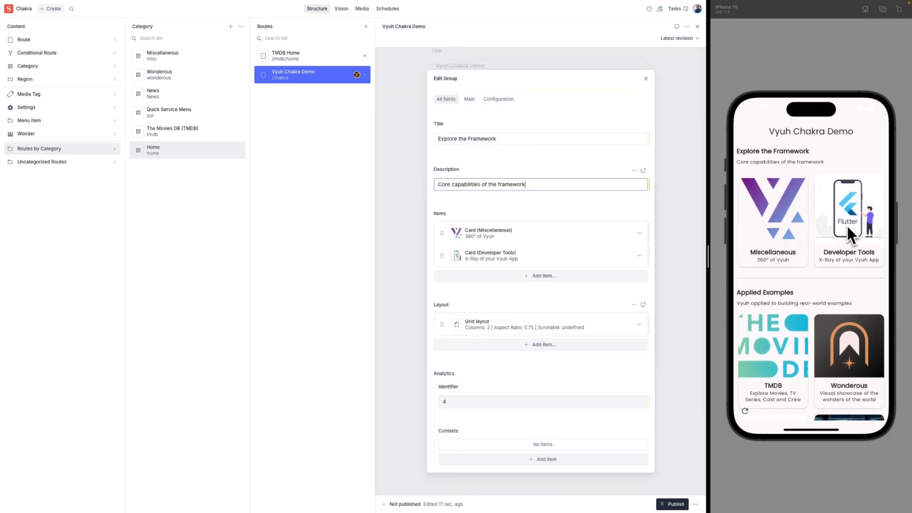
# Move Developer Tools above Miscellaneous and add a Default layout placed above the Grid layout.
pyautogui.moveTo(442, 257); pyautogui.dragTo(446, 239)
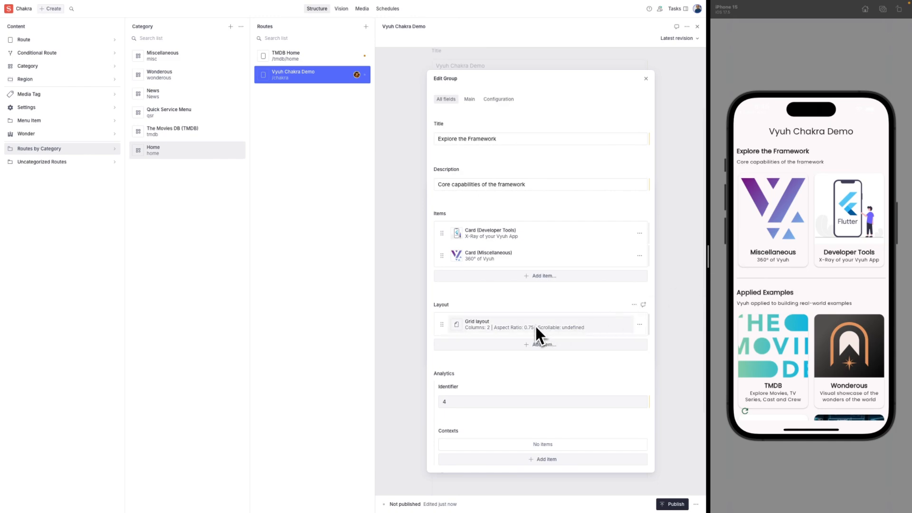
pyautogui.click(535, 343)
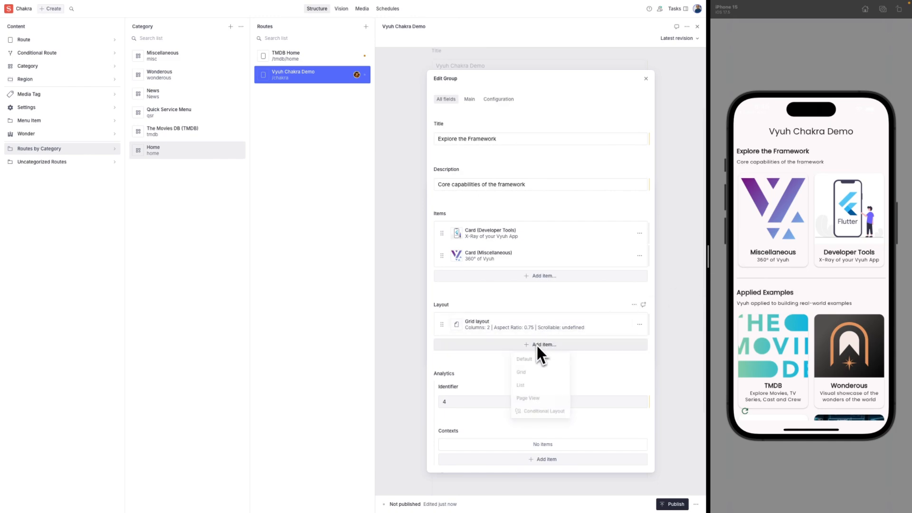
pyautogui.click(534, 361)
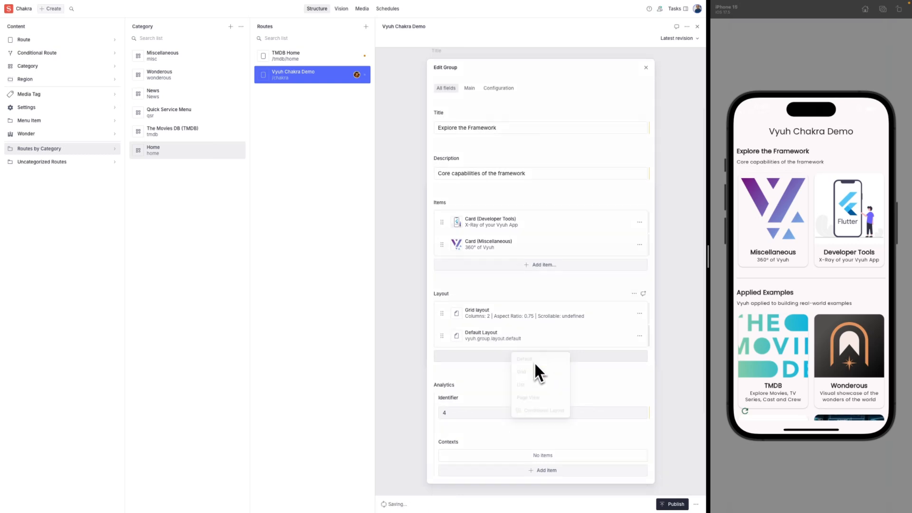
pyautogui.click(575, 354)
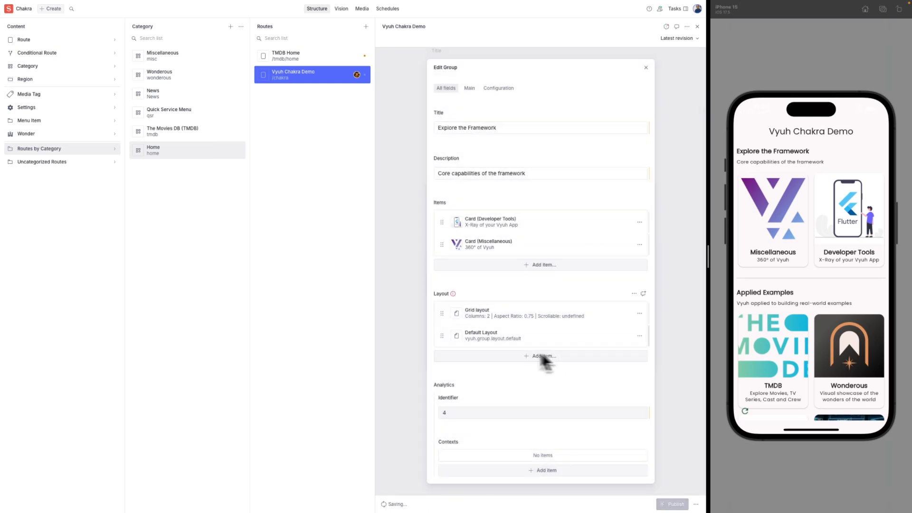
pyautogui.moveTo(442, 336); pyautogui.dragTo(443, 321)
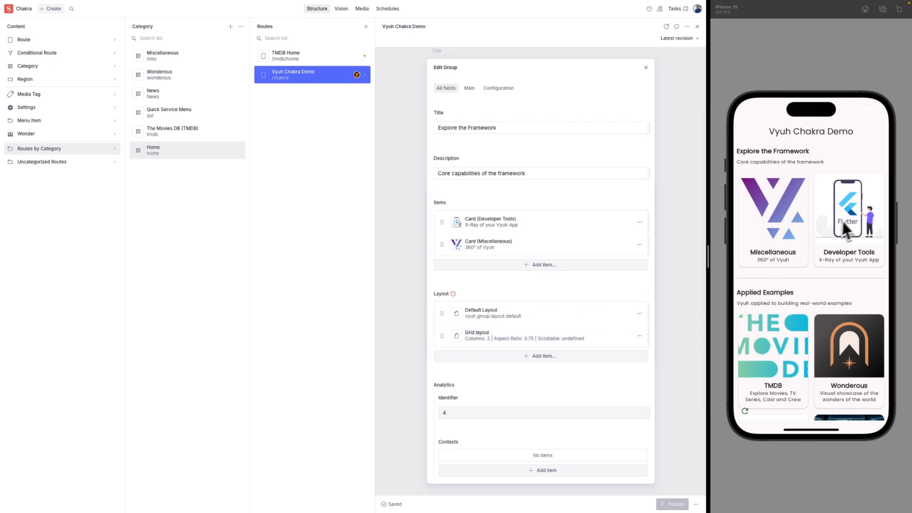
# Reload the preview, swipe the carousel, then move Miscellaneous back above Developer Tools.
pyautogui.click(745, 410)
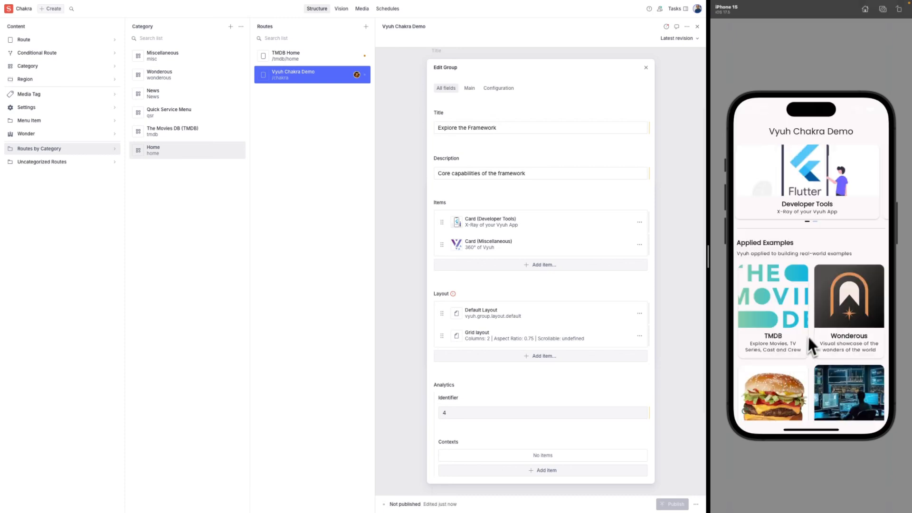
pyautogui.moveTo(827, 190); pyautogui.dragTo(861, 203)
pyautogui.moveTo(814, 195); pyautogui.dragTo(855, 193)
pyautogui.moveTo(444, 244); pyautogui.dragTo(442, 225)
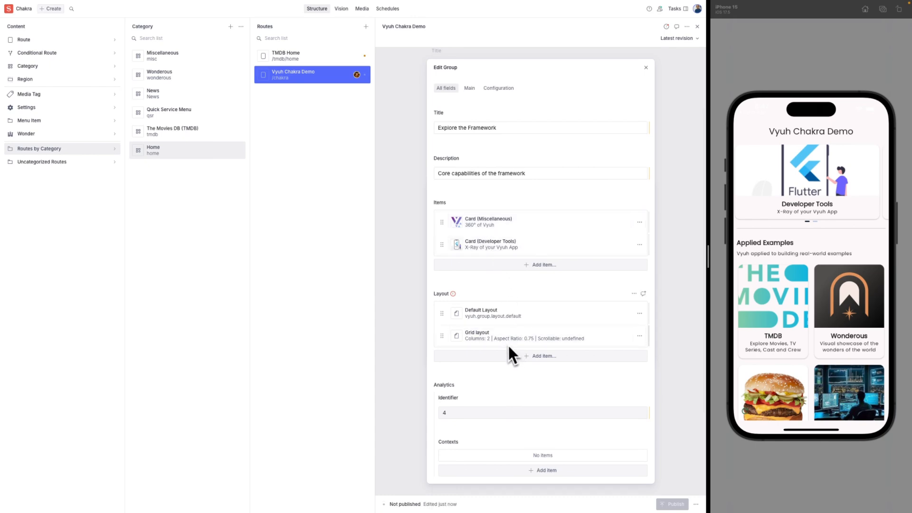
# Place Grid above Default Layout, remove Default Layout, and open Miscellaneous in the preview.
pyautogui.moveTo(441, 334); pyautogui.dragTo(441, 313)
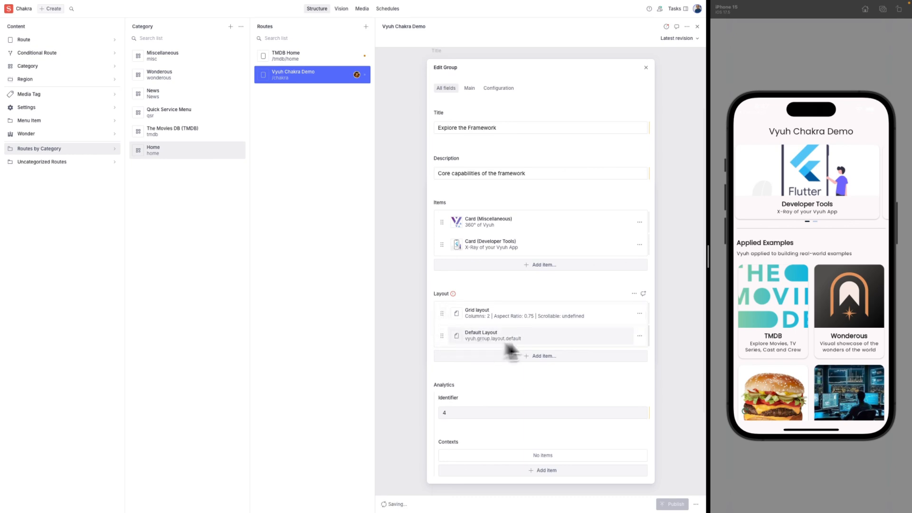
pyautogui.click(639, 336)
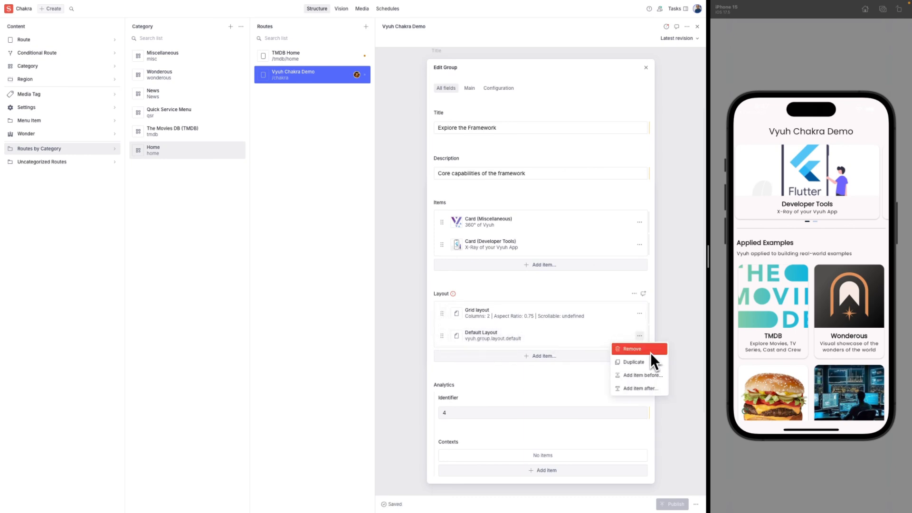
pyautogui.click(650, 352)
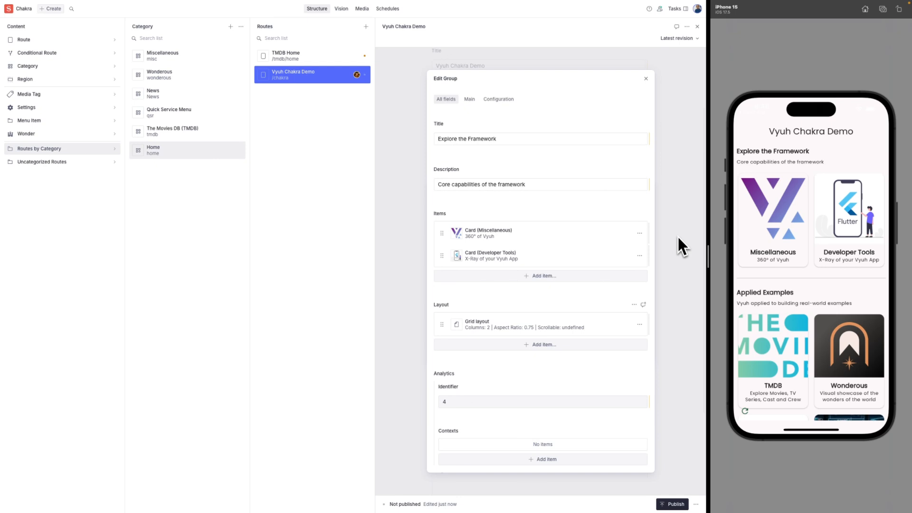
pyautogui.click(782, 241)
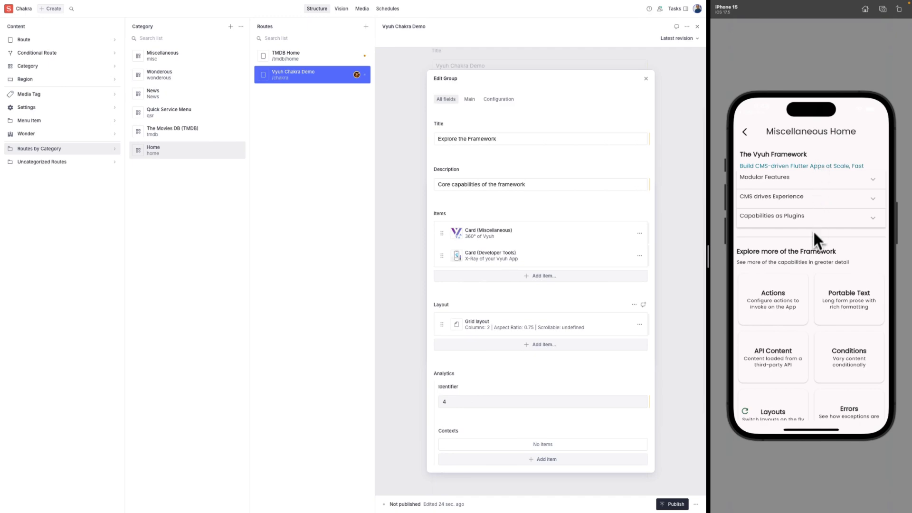
# Expand Modular Features in the preview, then open the Miscellaneous category's /misc Home route.
pyautogui.scroll(-2, 812, 232)
pyautogui.scroll(2, 811, 207)
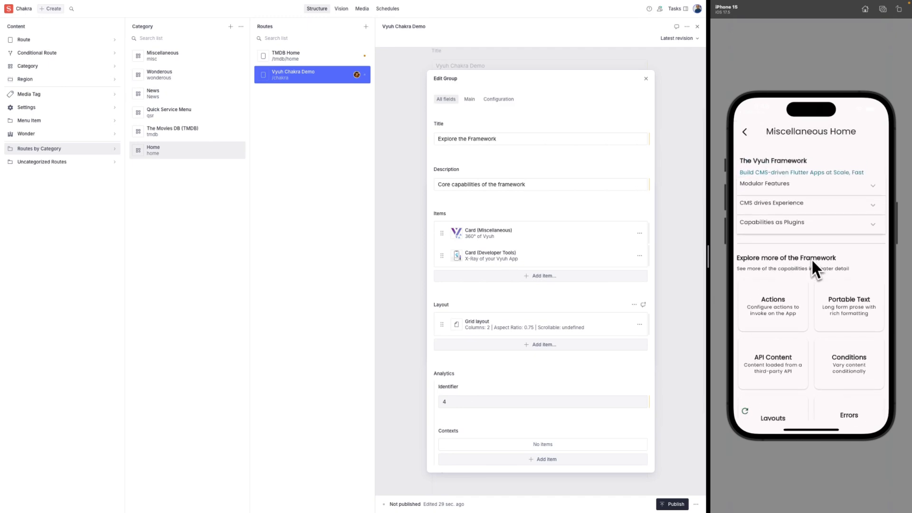
pyautogui.click(829, 183)
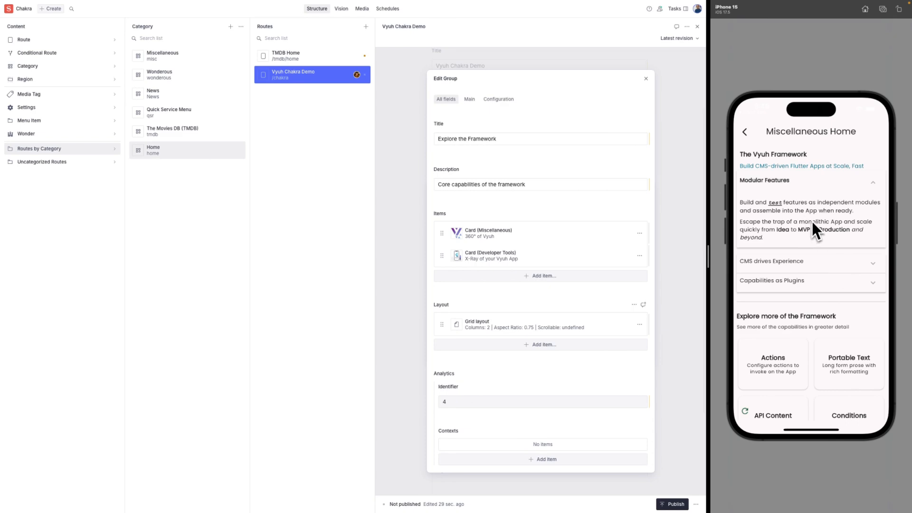
pyautogui.click(645, 80)
pyautogui.click(646, 79)
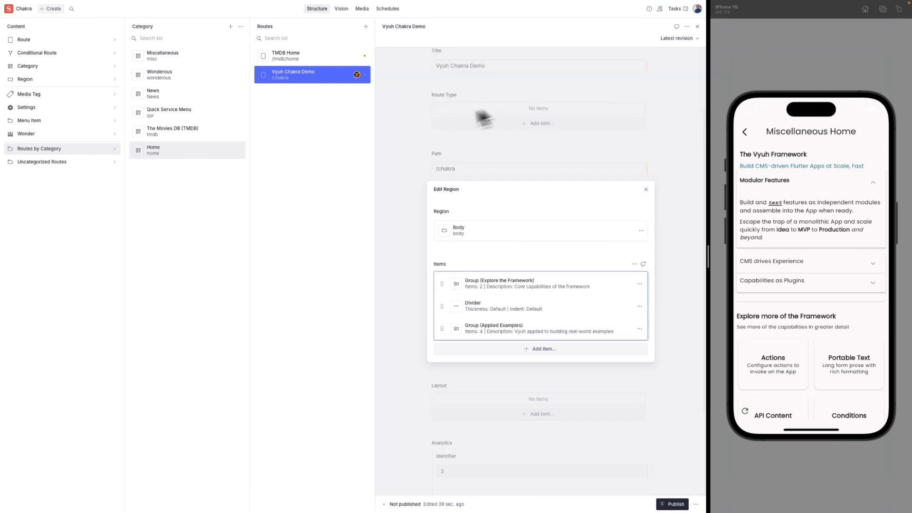
pyautogui.click(183, 57)
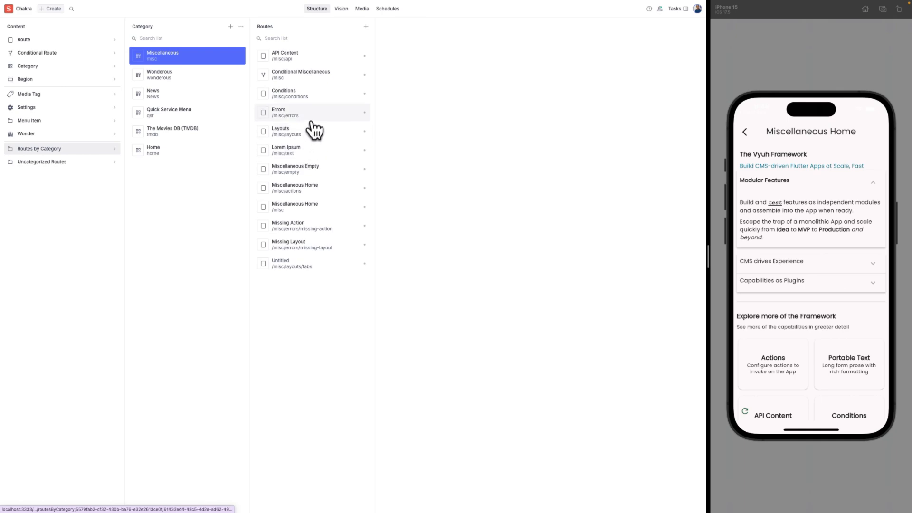
pyautogui.click(334, 208)
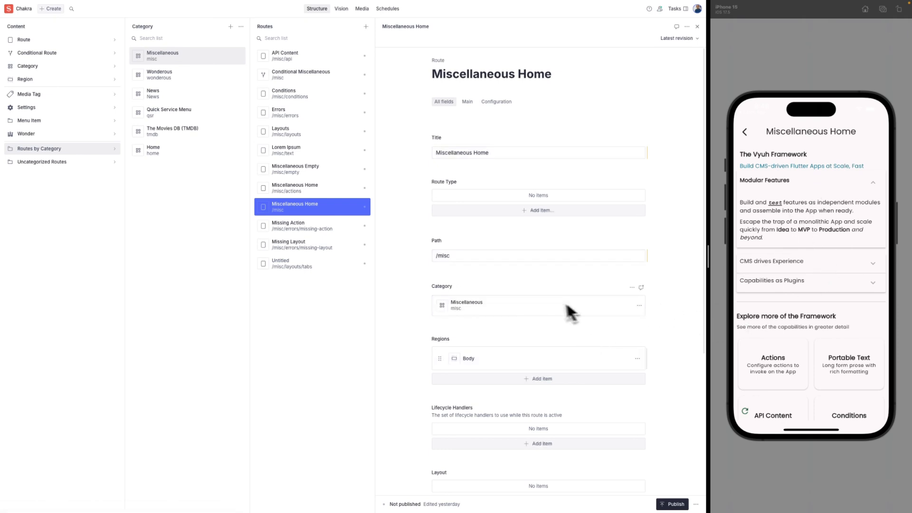
# Go from Body into the Accordion's Modular Features item and open its Portable Text.
pyautogui.click(501, 354)
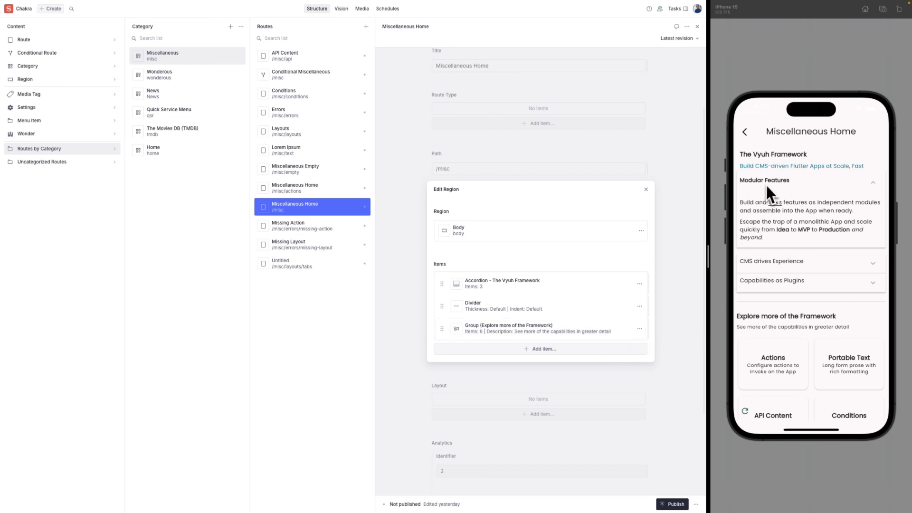
pyautogui.click(805, 177)
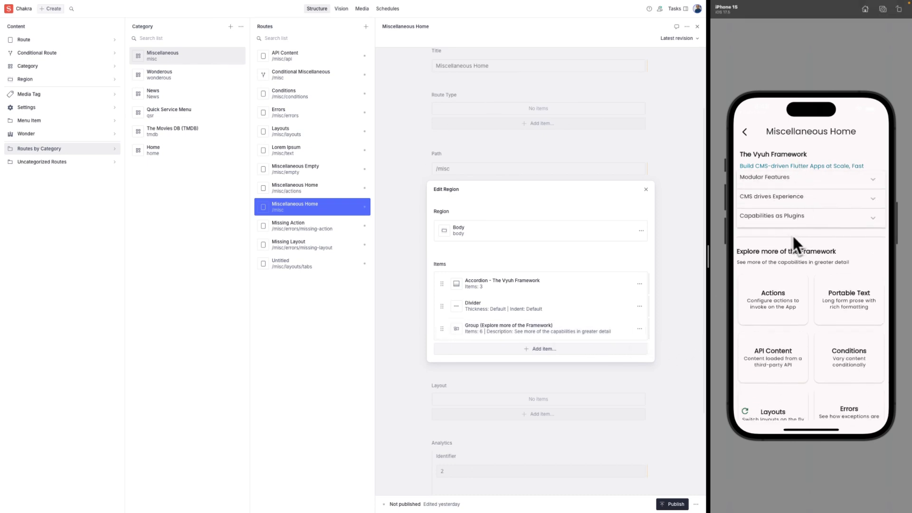
pyautogui.moveTo(813, 279); pyautogui.dragTo(817, 224)
pyautogui.moveTo(817, 266); pyautogui.dragTo(817, 334)
pyautogui.click(500, 284)
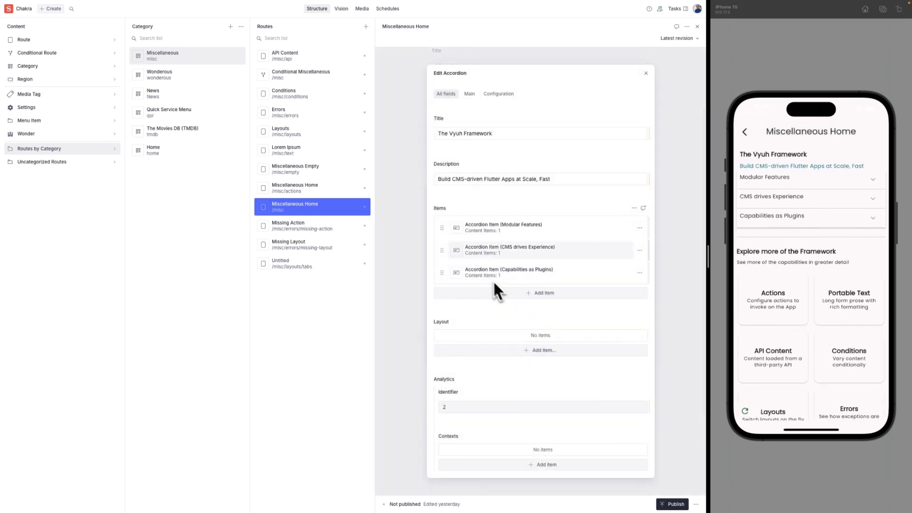
pyautogui.click(494, 228)
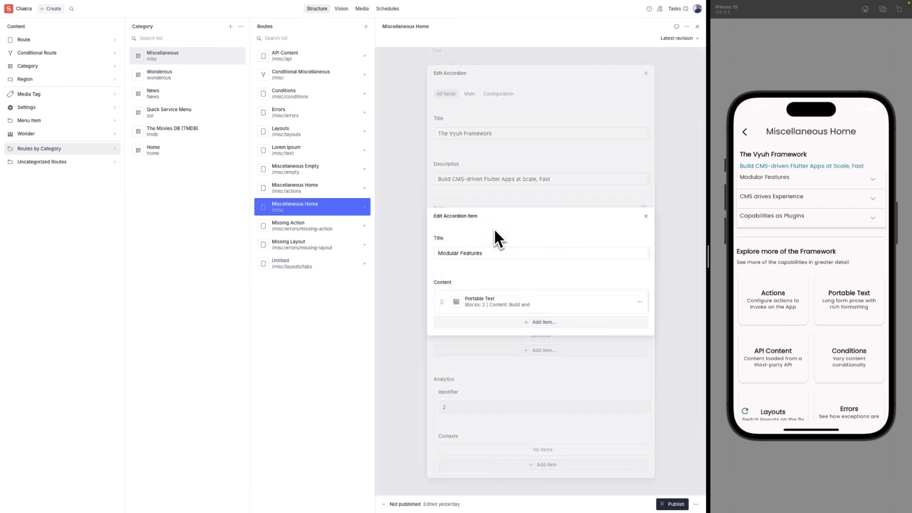
pyautogui.click(501, 301)
# Add a 'Hello World' H1 heading to the Modular Features text and check it in the preview.
pyautogui.click(528, 294)
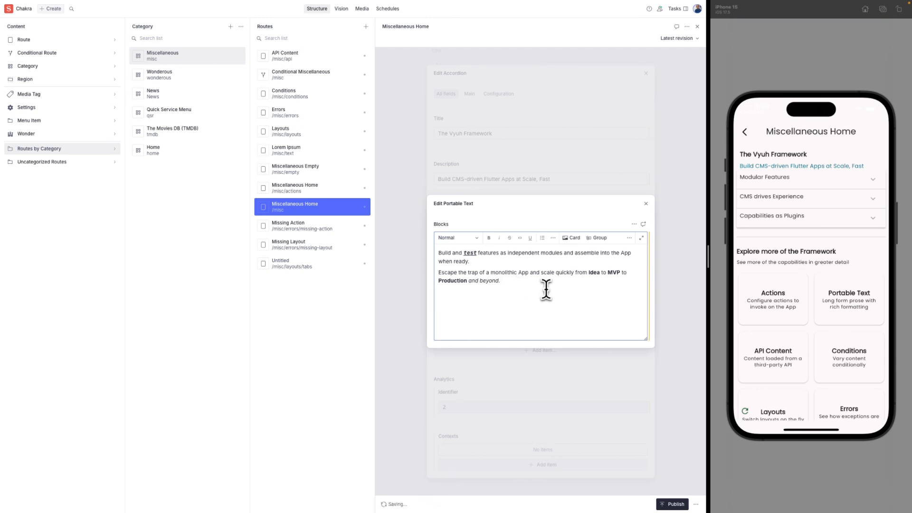
pyautogui.press('Return')
pyautogui.press('Return')
pyautogui.write('Hello wor')
pyautogui.press('BackSpace')
pyautogui.press('BackSpace')
pyautogui.press('BackSpace')
pyautogui.write('Wolrld')
pyautogui.hotkey('shift', 'Home')
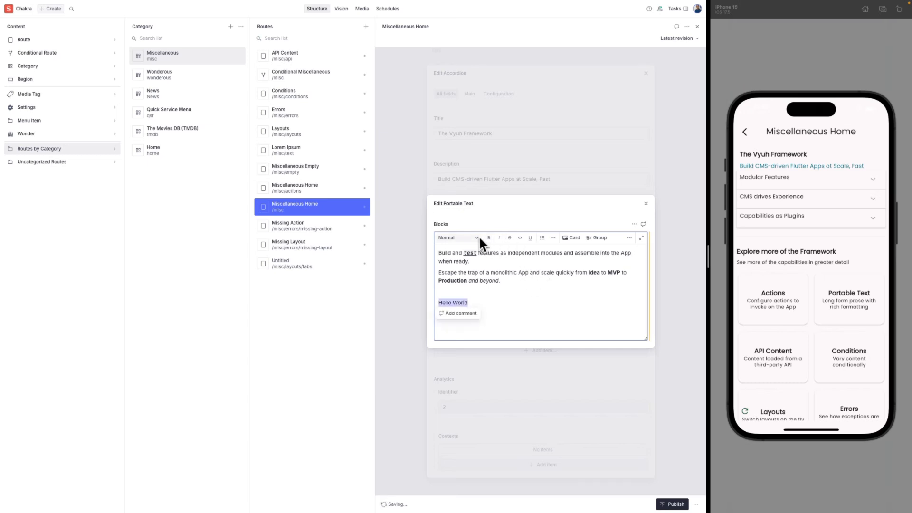
pyautogui.click(476, 236)
pyautogui.click(454, 264)
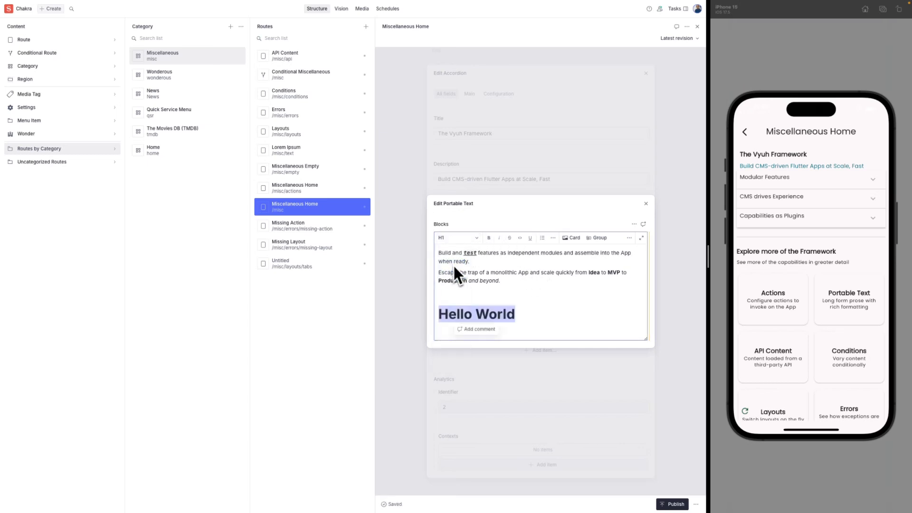
pyautogui.click(528, 294)
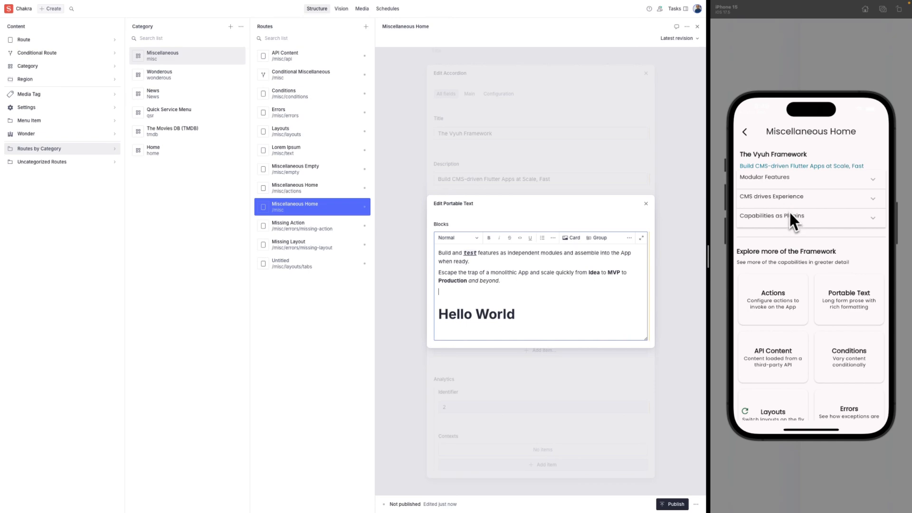
pyautogui.click(747, 412)
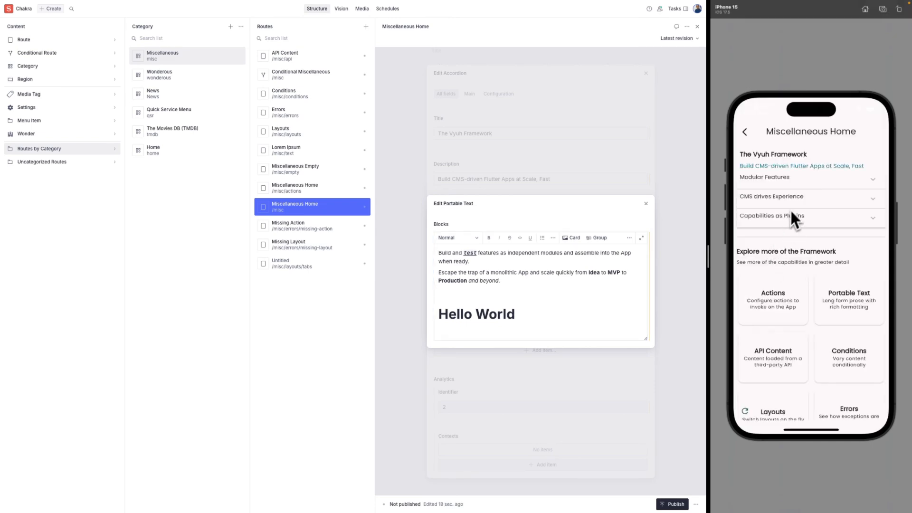
pyautogui.click(798, 183)
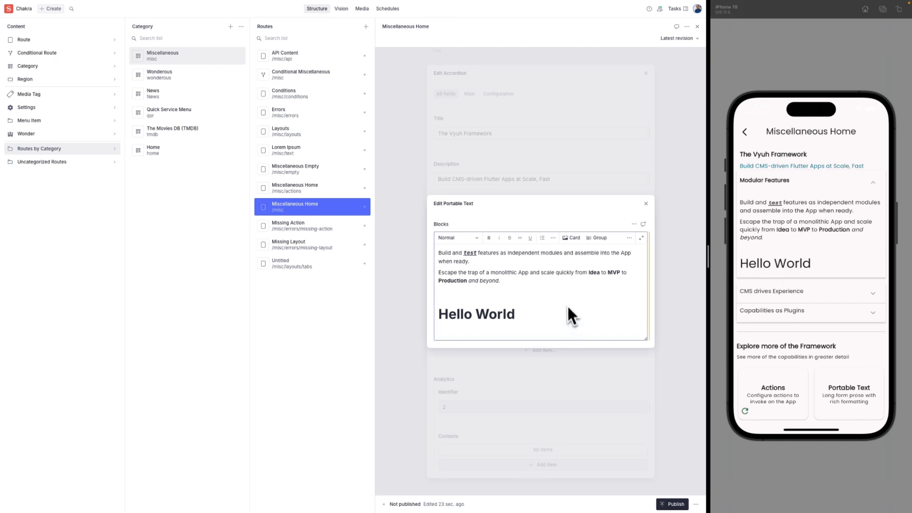
# Delete the Hello World heading, confirm it is gone in the preview, and close the editor.
pyautogui.hotkey('shift', 'Down')
pyautogui.press('BackSpace')
pyautogui.press('BackSpace')
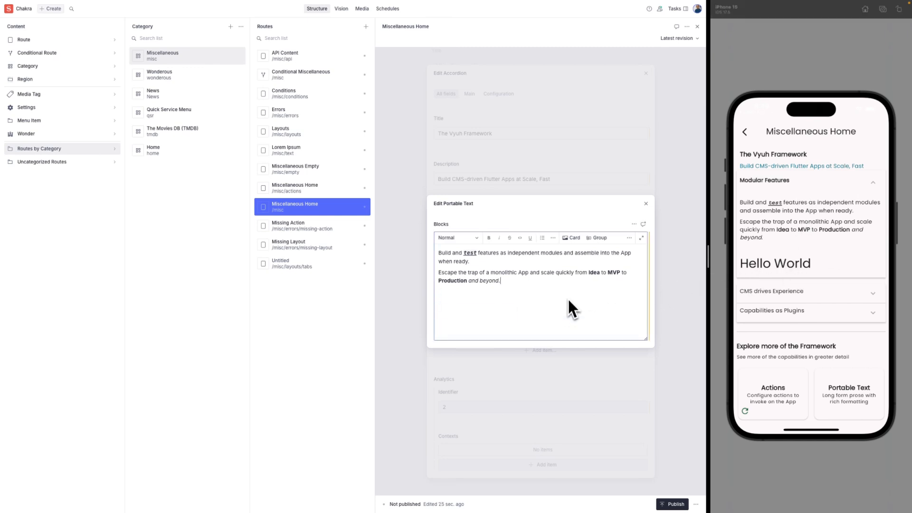
pyautogui.click(744, 411)
pyautogui.click(792, 182)
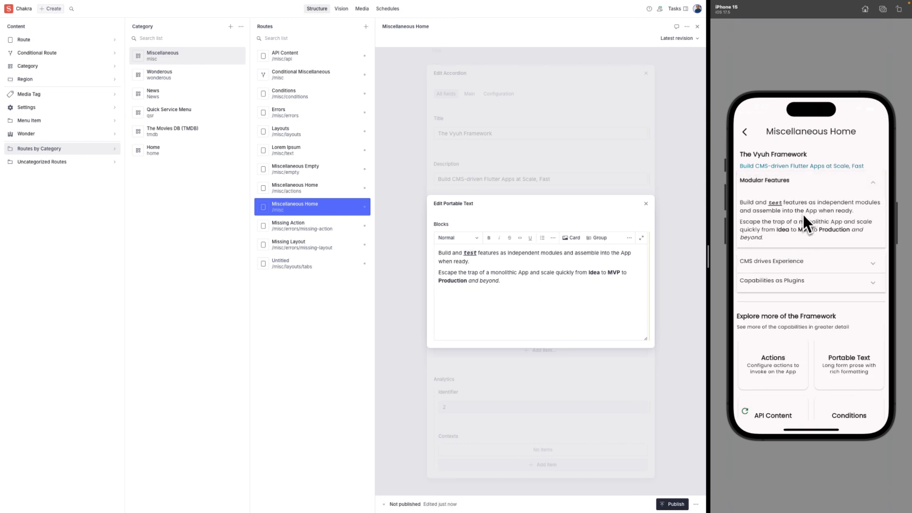
pyautogui.click(799, 184)
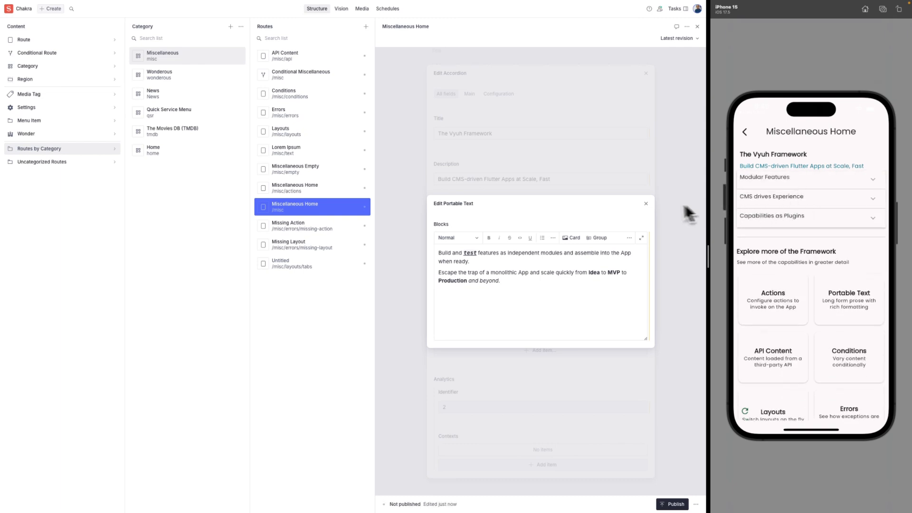
pyautogui.click(646, 204)
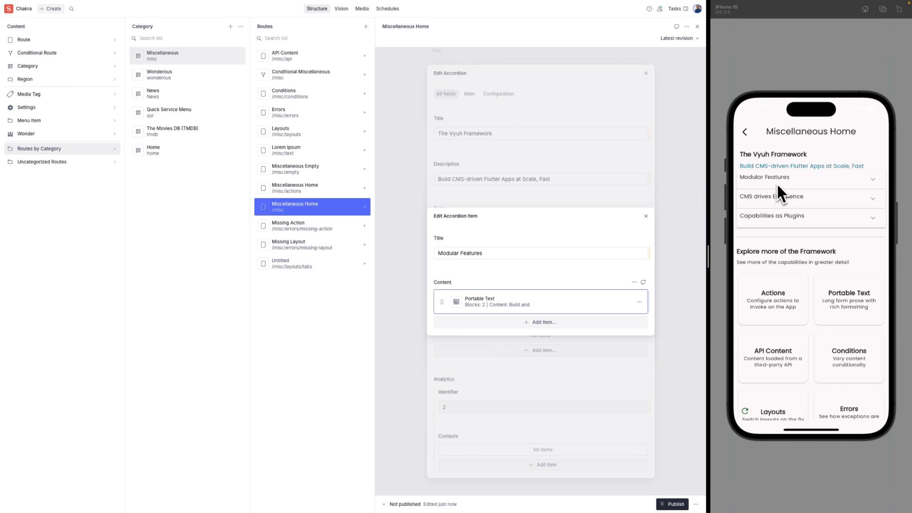
# Move CMS drives Experience above Modular Features, then reload the preview and expand it.
pyautogui.click(646, 217)
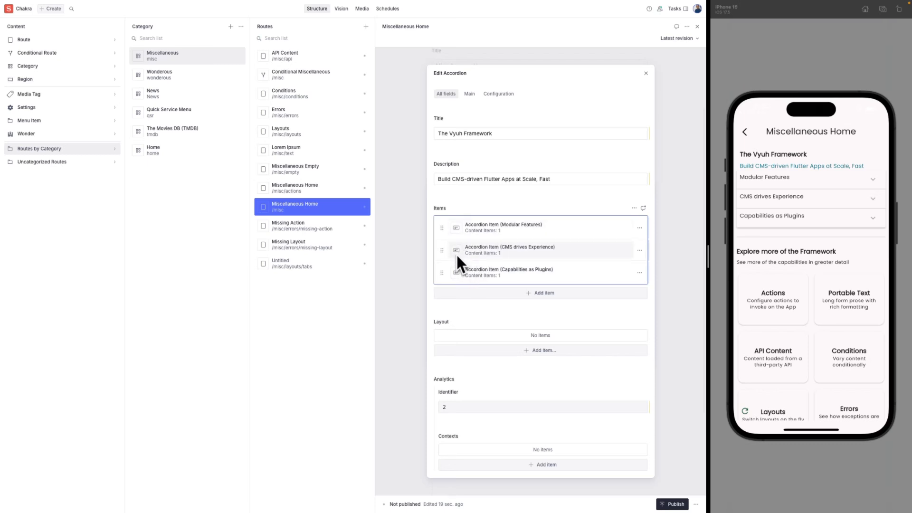
pyautogui.moveTo(456, 253); pyautogui.dragTo(443, 229)
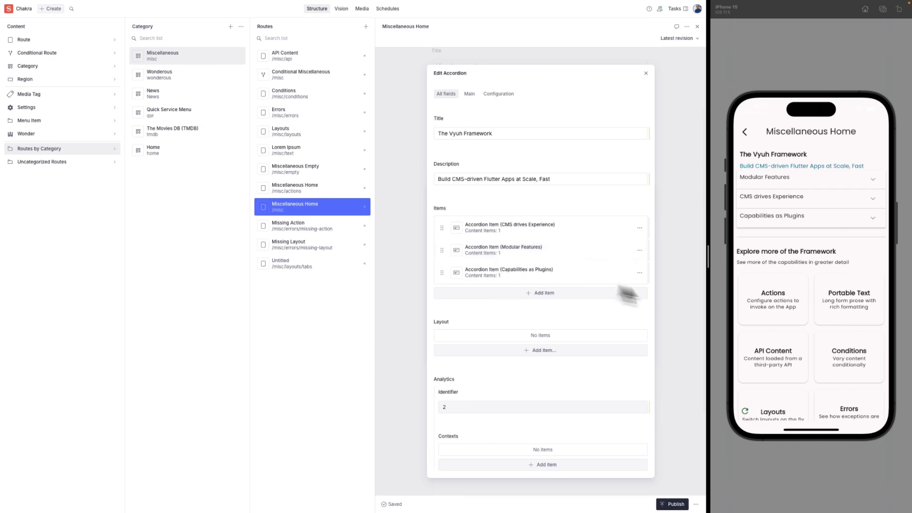
pyautogui.click(746, 412)
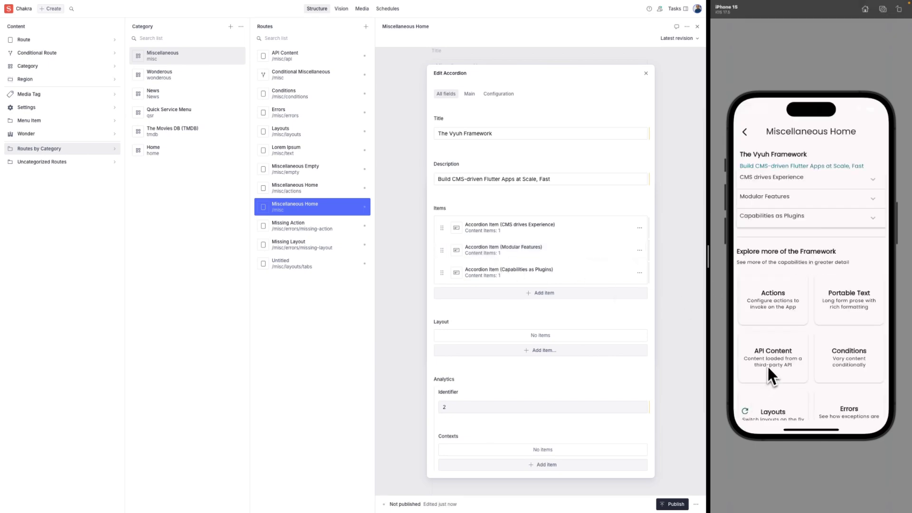
pyautogui.click(788, 185)
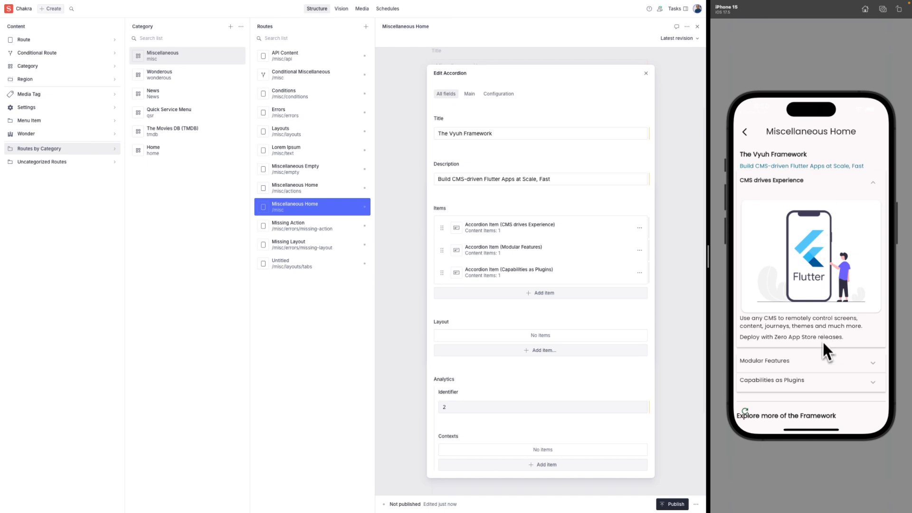
# Expand Modular Features and then Capabilities as Plugins in the phone preview's accordion.
pyautogui.click(802, 357)
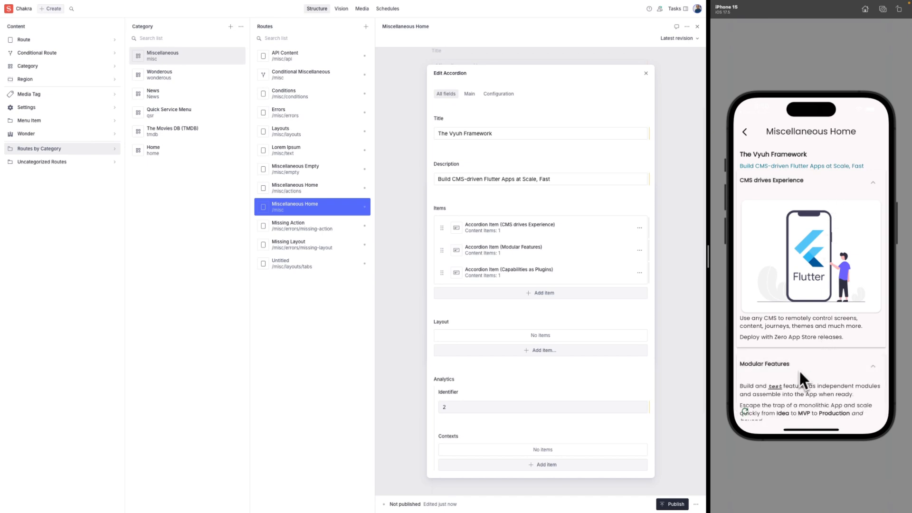
pyautogui.scroll(-1, 802, 361)
pyautogui.moveTo(806, 354); pyautogui.dragTo(804, 270)
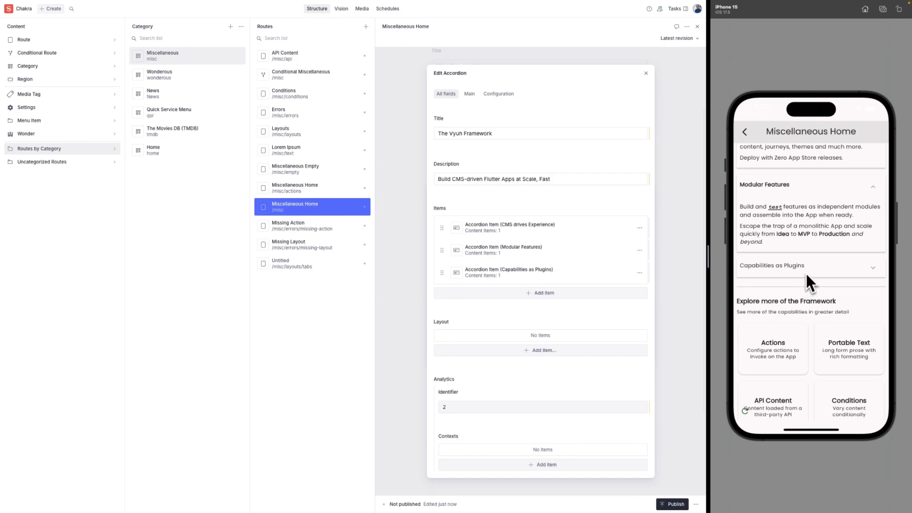
pyautogui.click(805, 272)
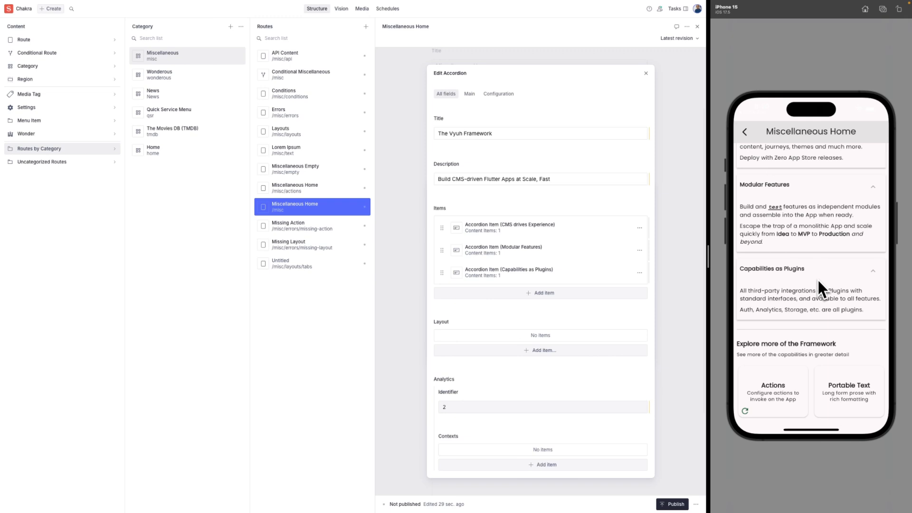
# Collapse Capabilities as Plugins, Modular Features and CMS drives Experience in turn.
pyautogui.moveTo(817, 278); pyautogui.dragTo(816, 315)
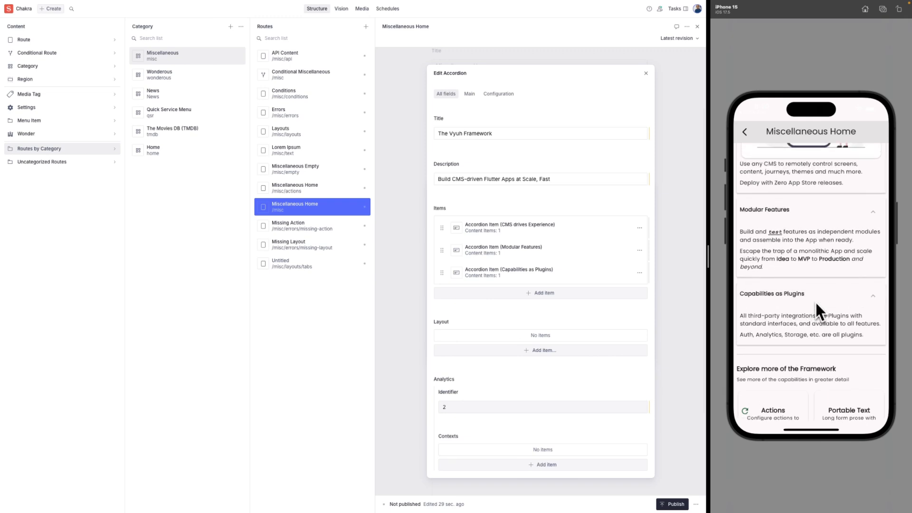
pyautogui.click(816, 297)
pyautogui.click(820, 209)
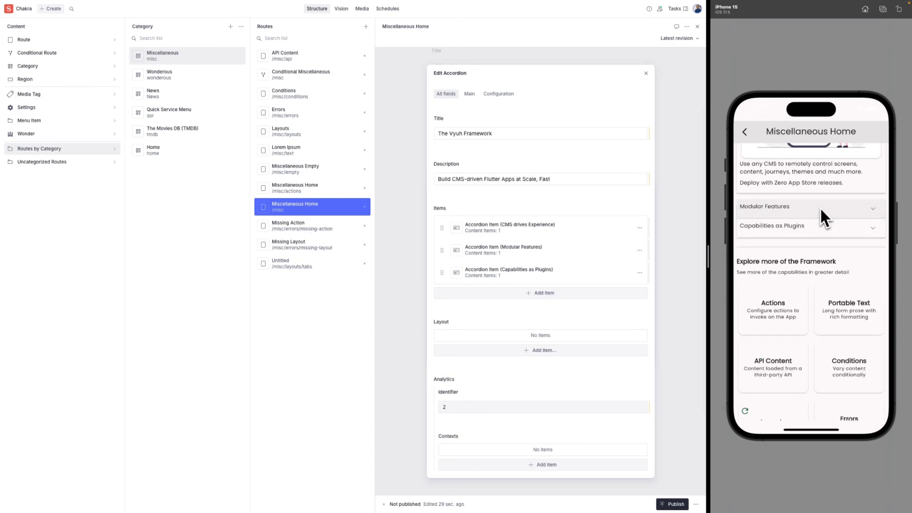
pyautogui.moveTo(820, 207); pyautogui.dragTo(825, 235)
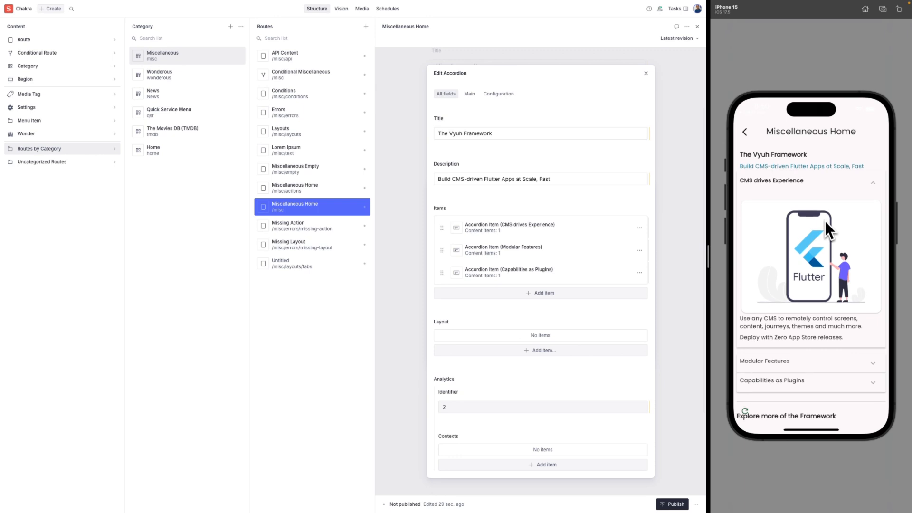
pyautogui.click(872, 183)
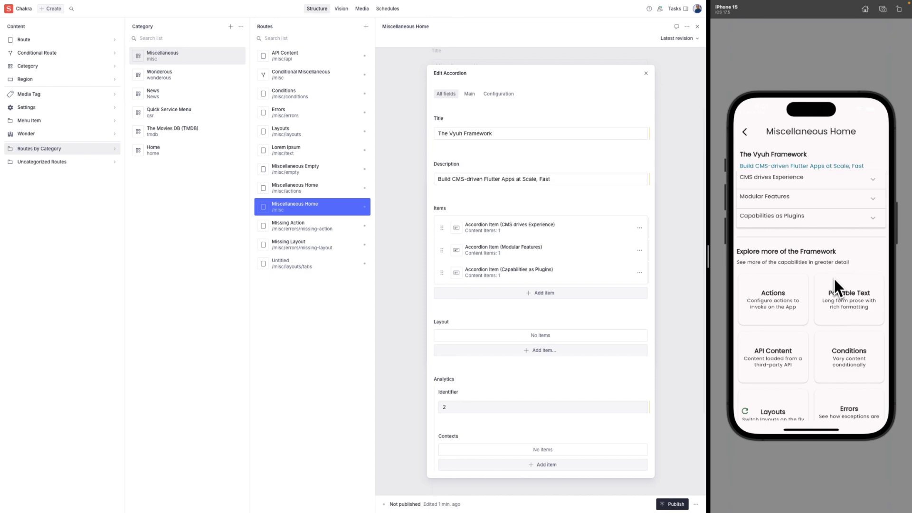
pyautogui.moveTo(816, 259); pyautogui.dragTo(814, 227)
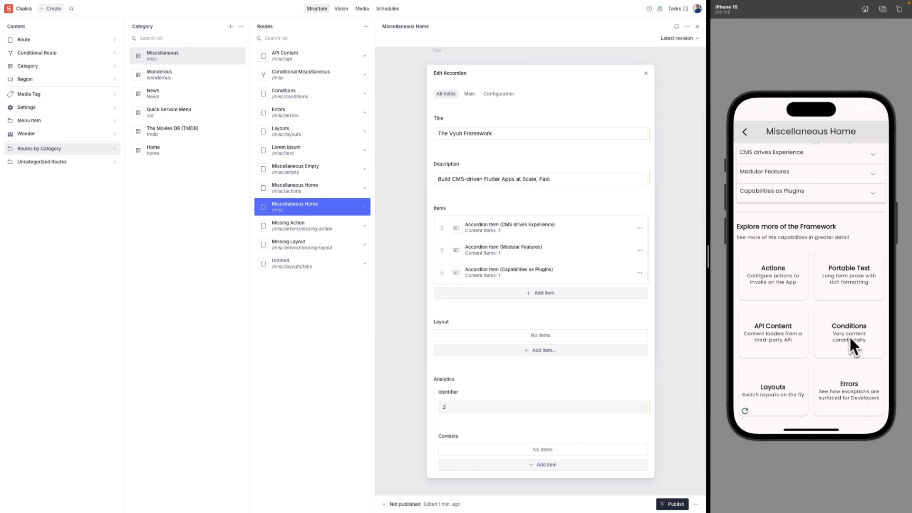
# Open the Actions demo and tap Launch Url to bring up flutter.dev in the in-app browser.
pyautogui.click(775, 286)
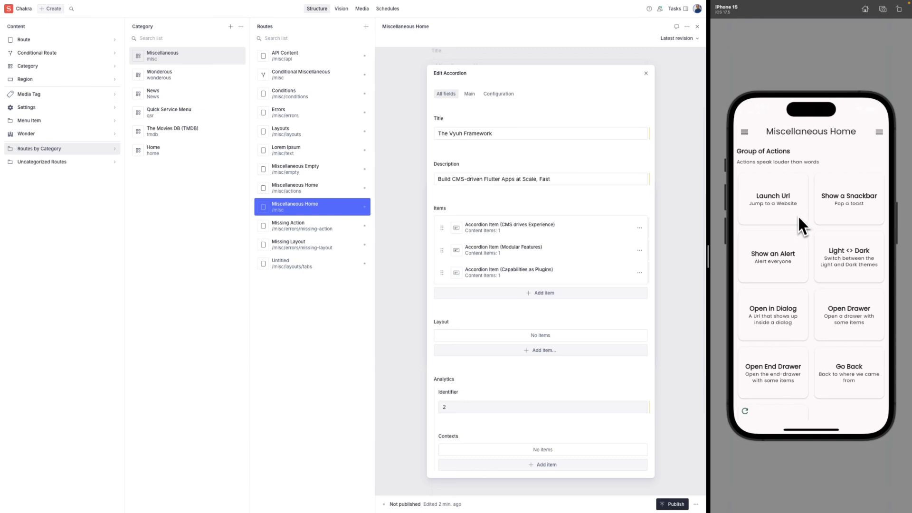
pyautogui.click(775, 211)
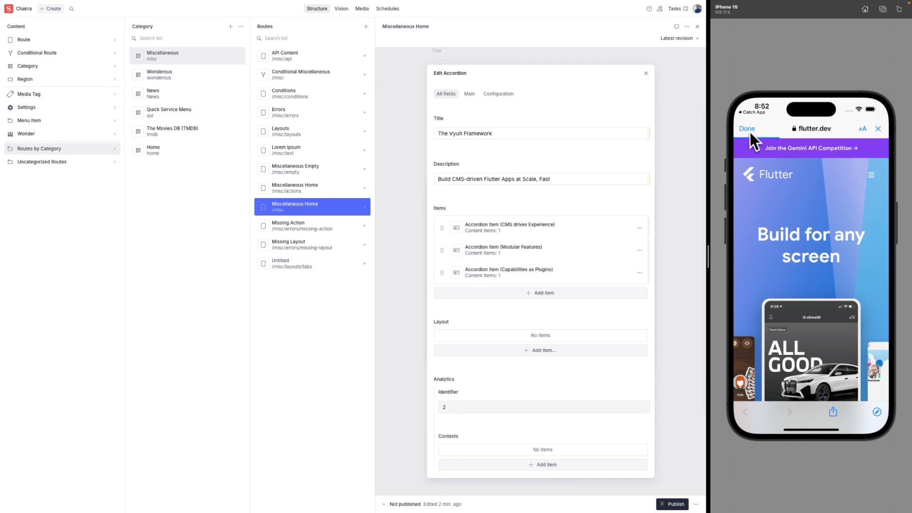
# Close the browser, show the snackbar, show and dismiss the Knock Knock alert, then switch to dark theme.
pyautogui.click(749, 130)
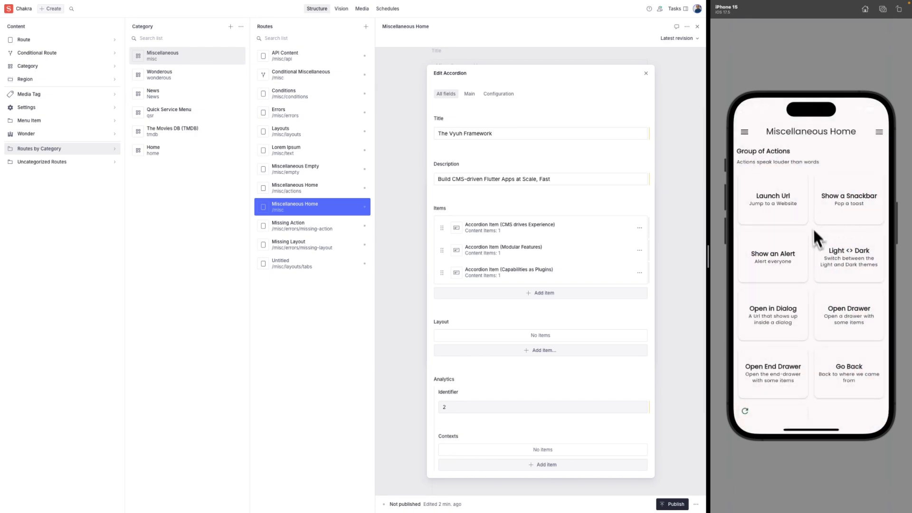
pyautogui.click(846, 206)
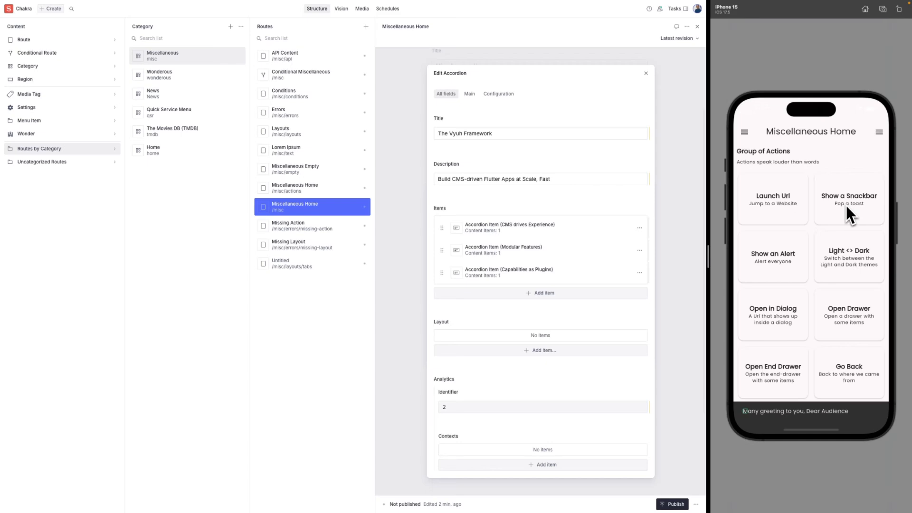
pyautogui.click(781, 269)
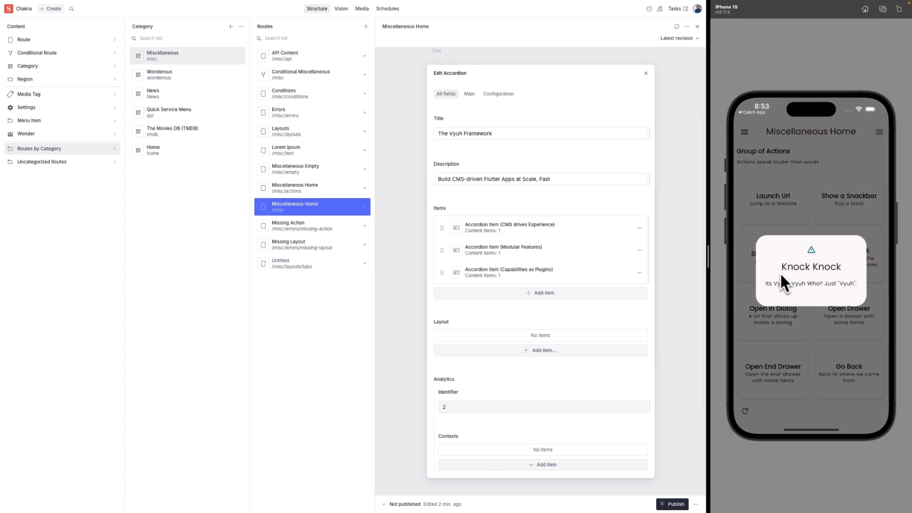
pyautogui.click(828, 342)
pyautogui.click(859, 265)
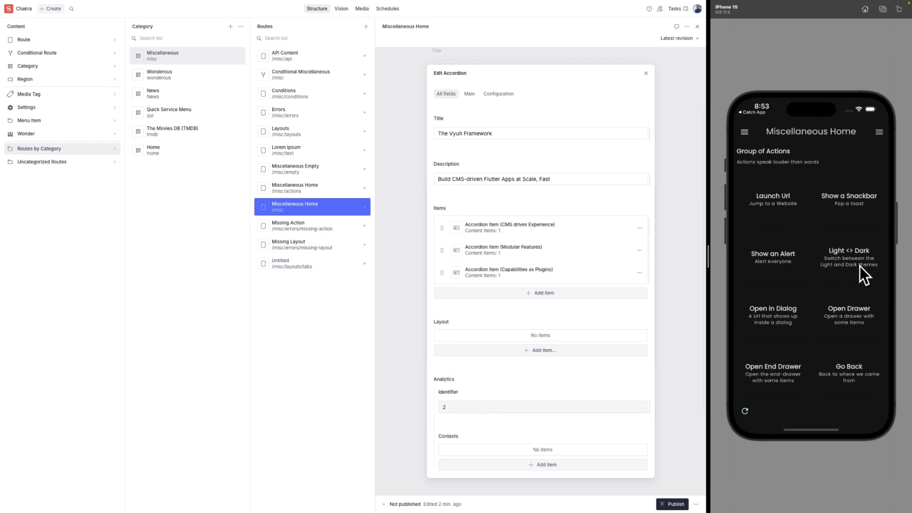
# Switch the preview back to light theme and open, then dismiss, the sanity.io bottom-sheet dialog.
pyautogui.click(860, 266)
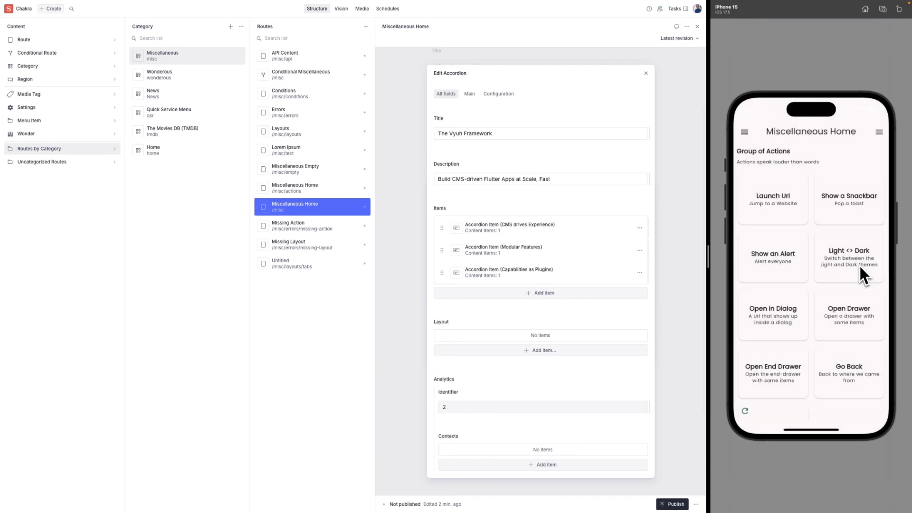
pyautogui.click(779, 334)
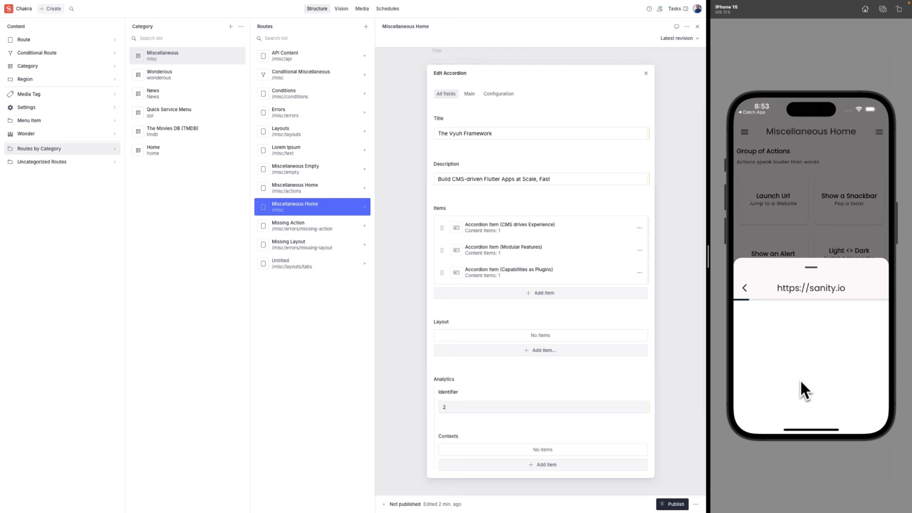
pyautogui.scroll(-5, 803, 376)
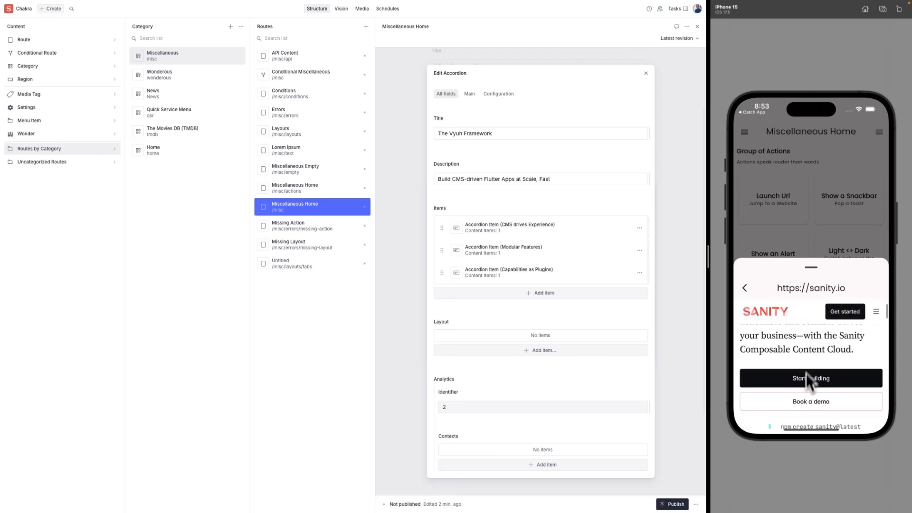
pyautogui.scroll(-5, 805, 375)
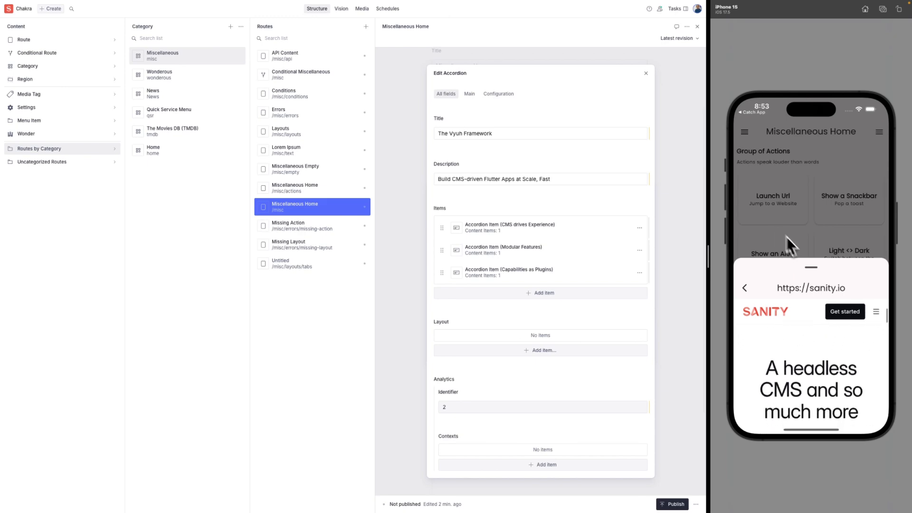
pyautogui.moveTo(812, 276); pyautogui.dragTo(812, 430)
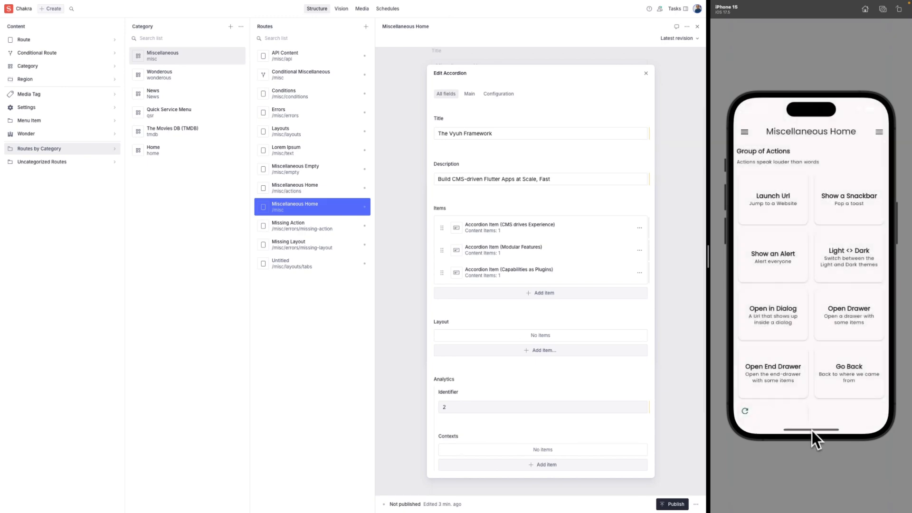
# Open and close the left drawer, then the end drawer.
pyautogui.click(832, 325)
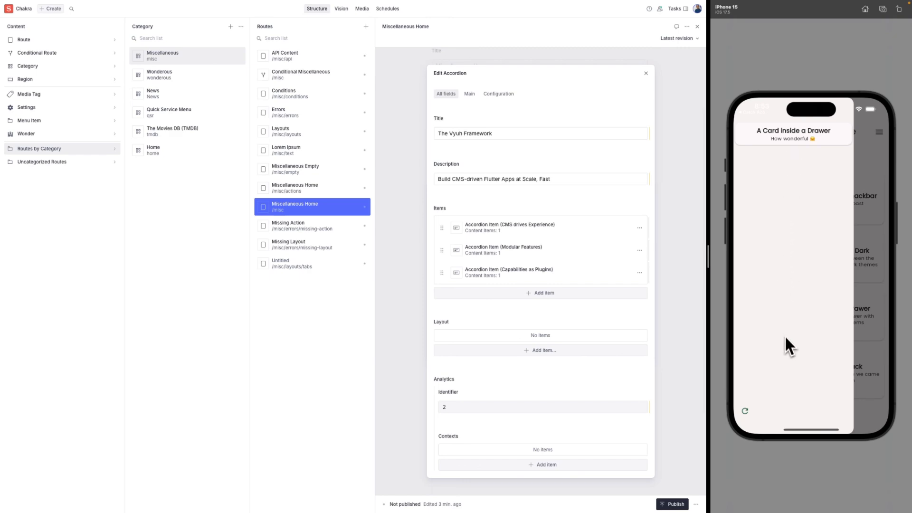
pyautogui.click(866, 309)
pyautogui.click(787, 367)
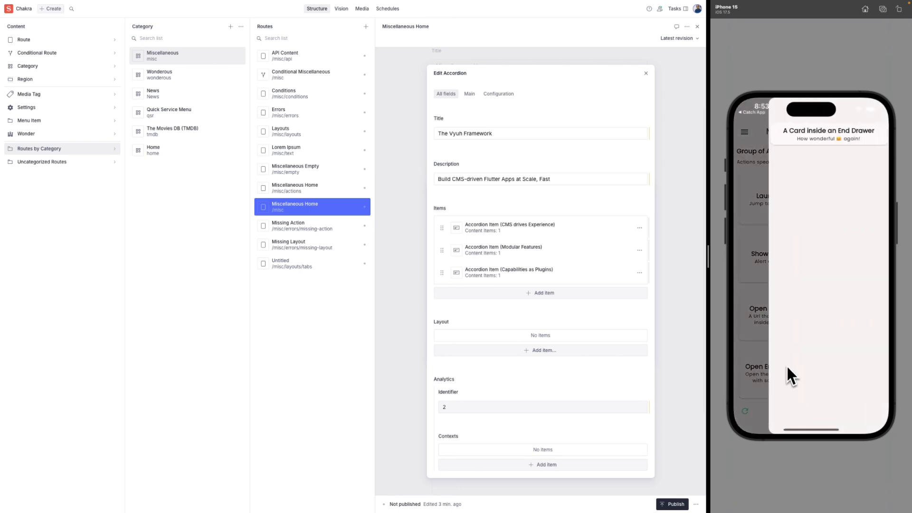
pyautogui.click(758, 223)
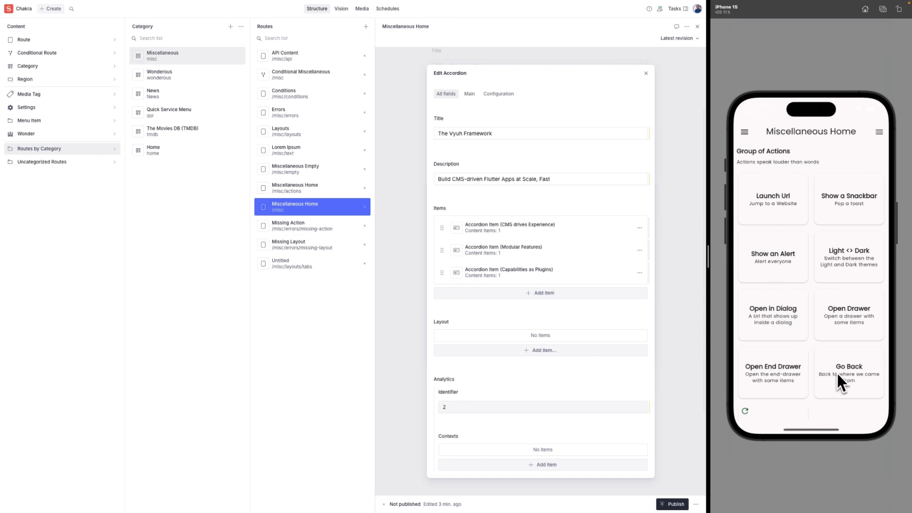
# Go back to Miscellaneous Home and open the Portable Text demo page.
pyautogui.scroll(-2, 830, 372)
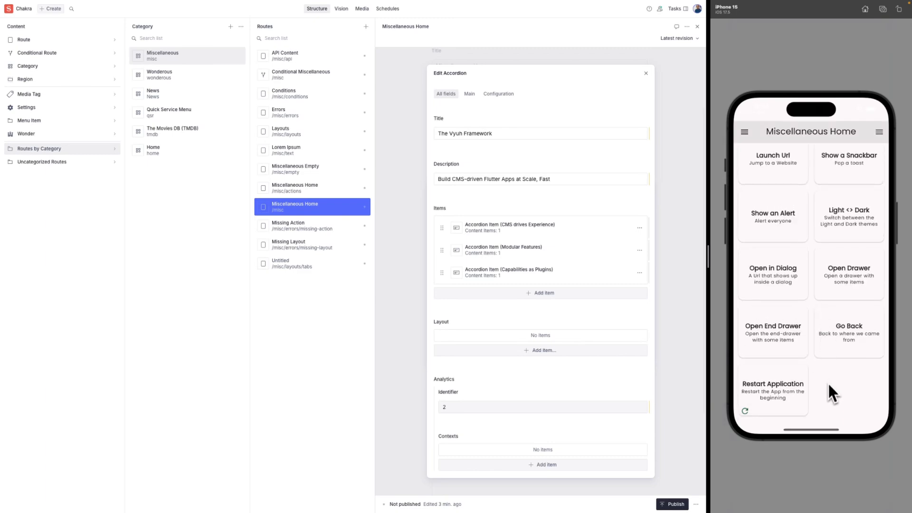
pyautogui.click(845, 330)
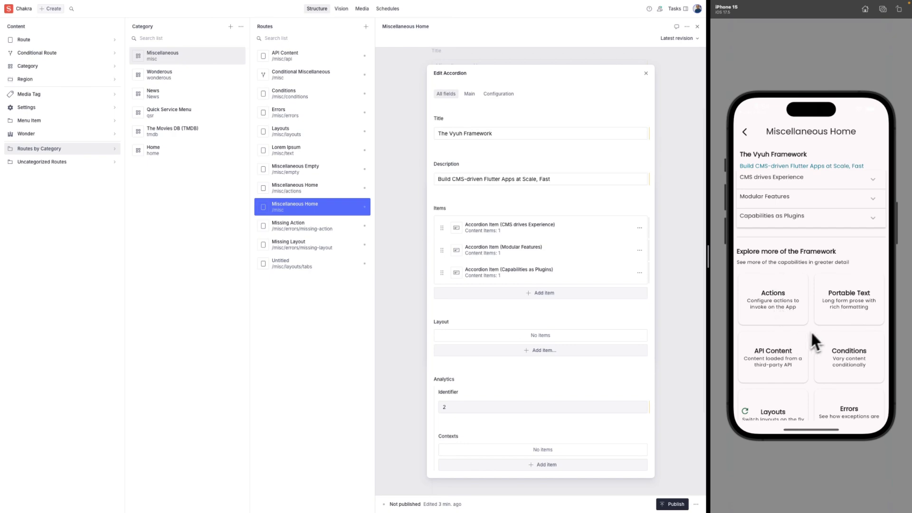
pyautogui.click(851, 293)
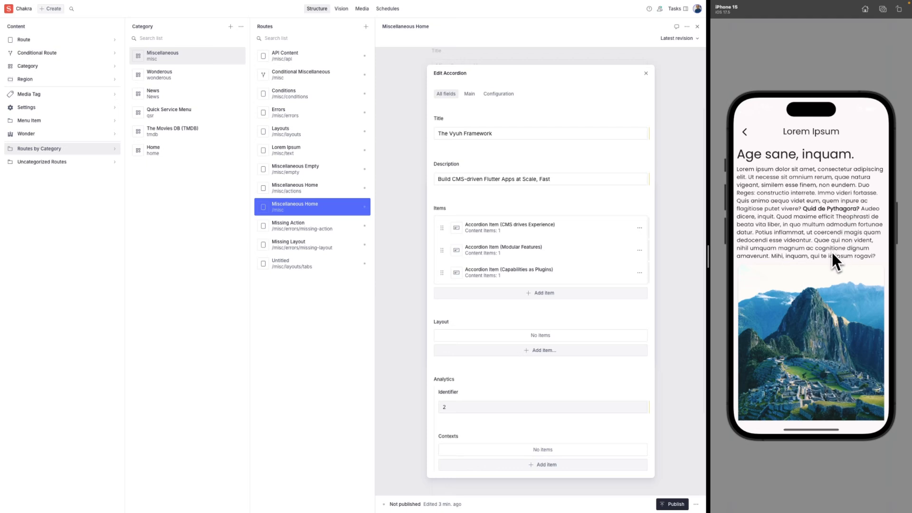
# Scroll the Lorem Ipsum page to the Quid Zeno heading and landmark cards, then go back.
pyautogui.moveTo(822, 292)
pyautogui.mouseDown()
pyautogui.moveTo(824, 256)
pyautogui.moveTo(821, 283)
pyautogui.mouseUp()
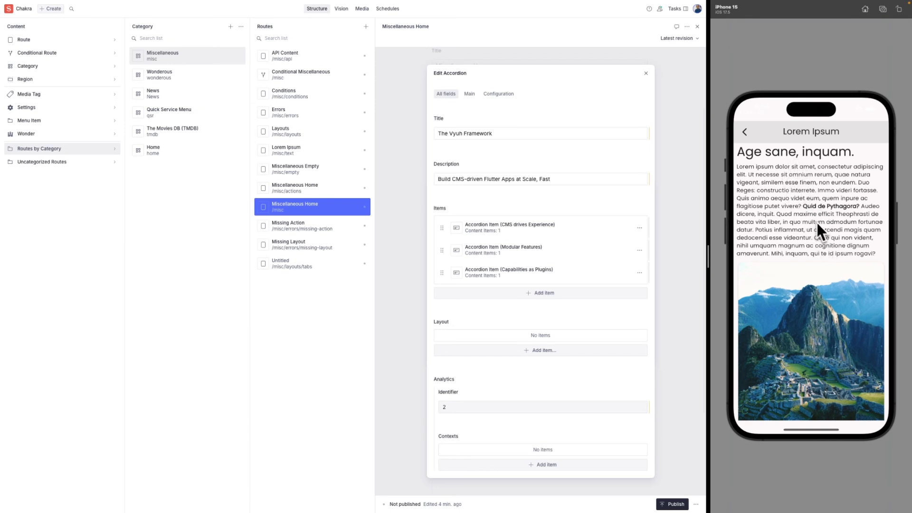
pyautogui.moveTo(820, 235); pyautogui.dragTo(821, 207)
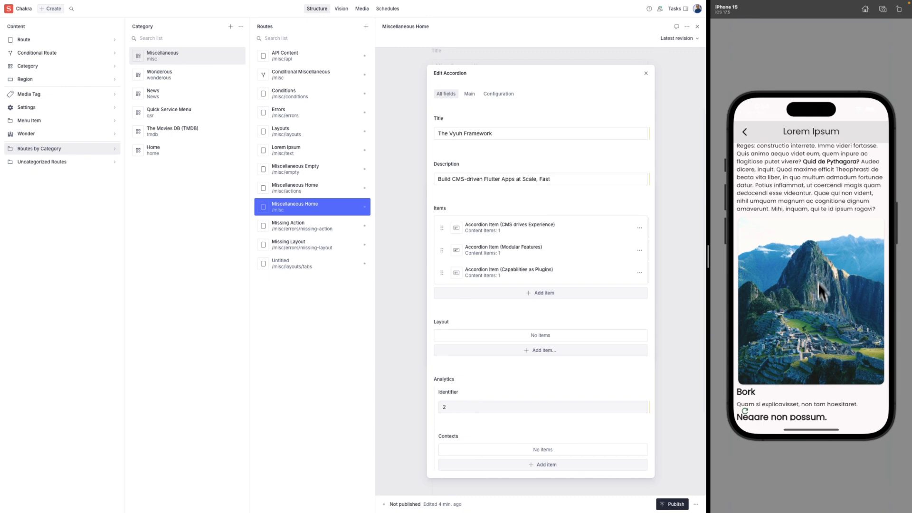
pyautogui.moveTo(821, 291); pyautogui.dragTo(825, 229)
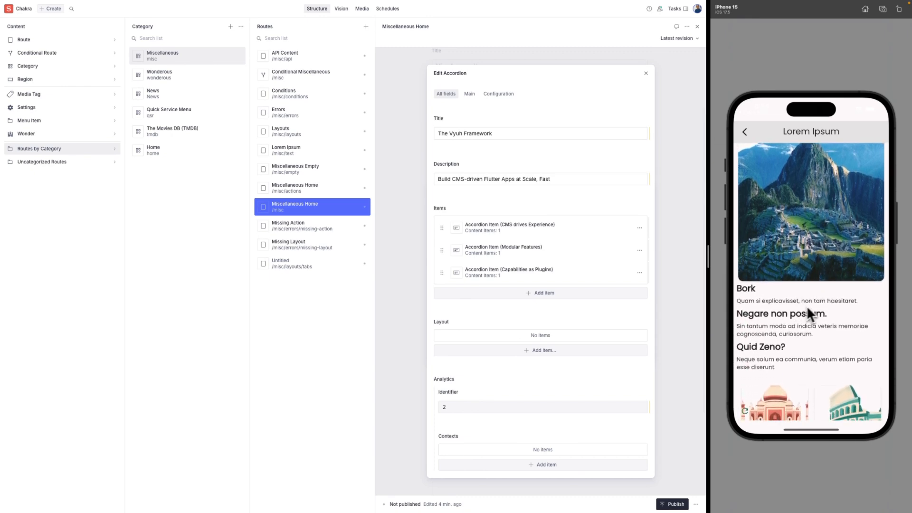
pyautogui.moveTo(807, 306); pyautogui.dragTo(822, 263)
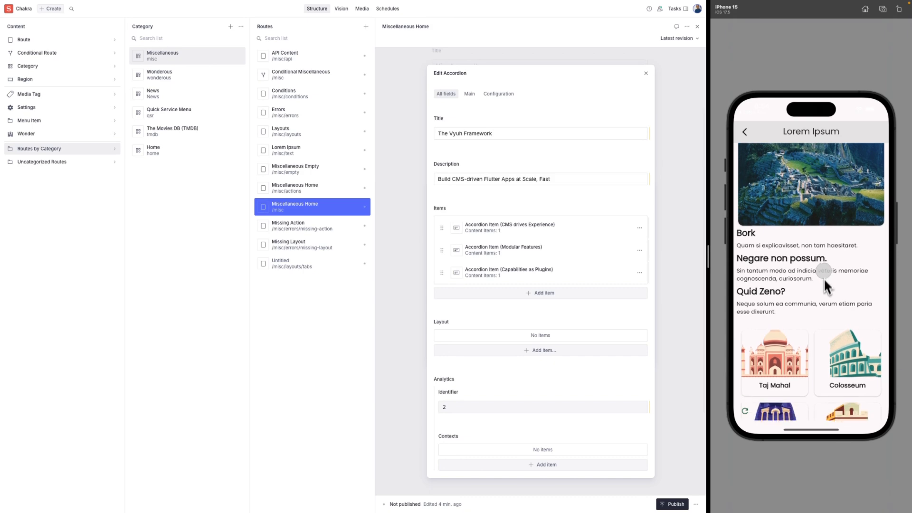
pyautogui.moveTo(824, 278); pyautogui.dragTo(828, 229)
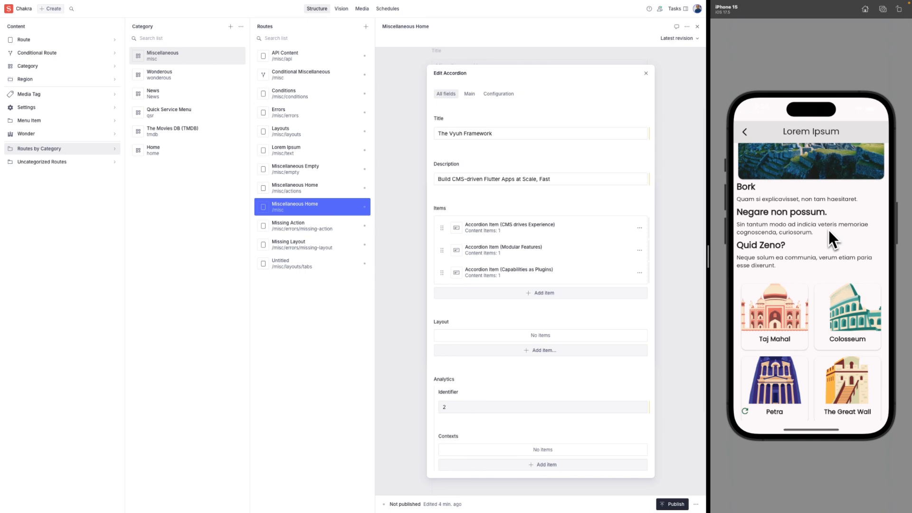
pyautogui.moveTo(828, 230); pyautogui.dragTo(829, 178)
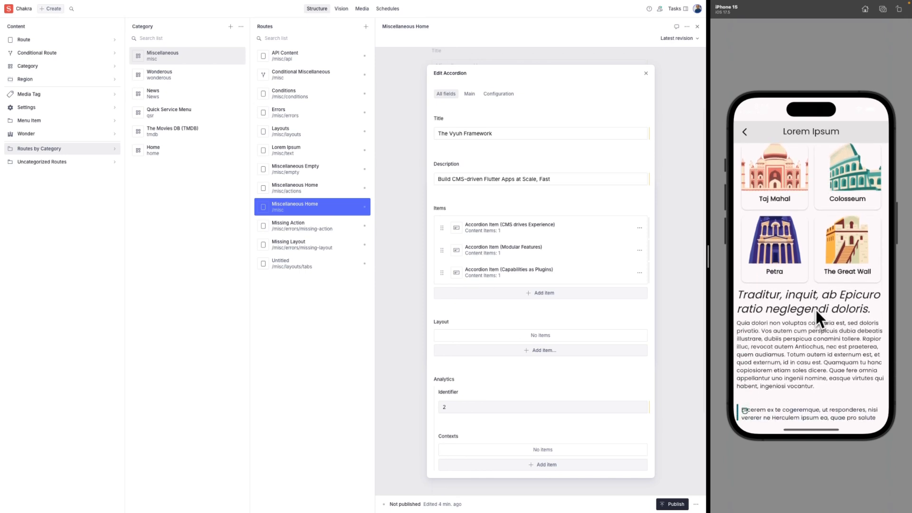
pyautogui.moveTo(815, 309)
pyautogui.mouseDown()
pyautogui.moveTo(813, 219)
pyautogui.moveTo(820, 328)
pyautogui.moveTo(820, 223)
pyautogui.moveTo(822, 301)
pyautogui.mouseUp()
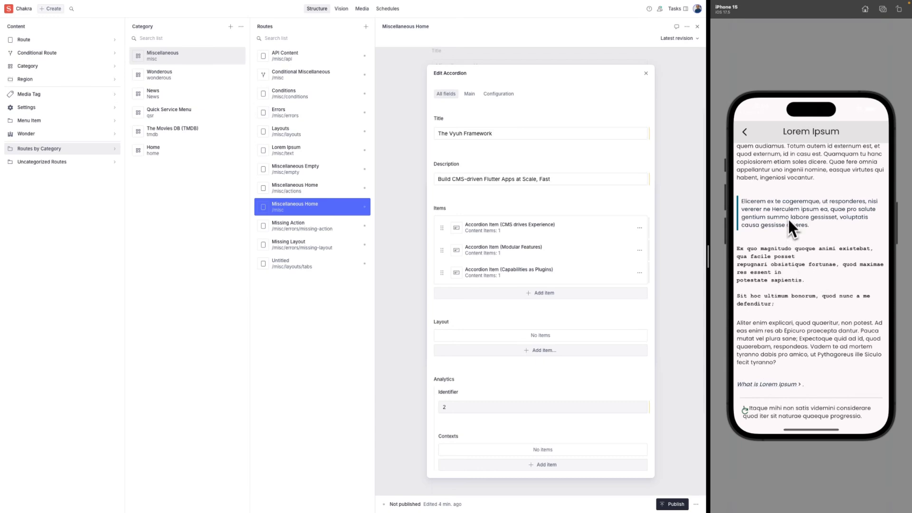
pyautogui.moveTo(817, 255); pyautogui.dragTo(814, 323)
pyautogui.moveTo(819, 261); pyautogui.dragTo(817, 326)
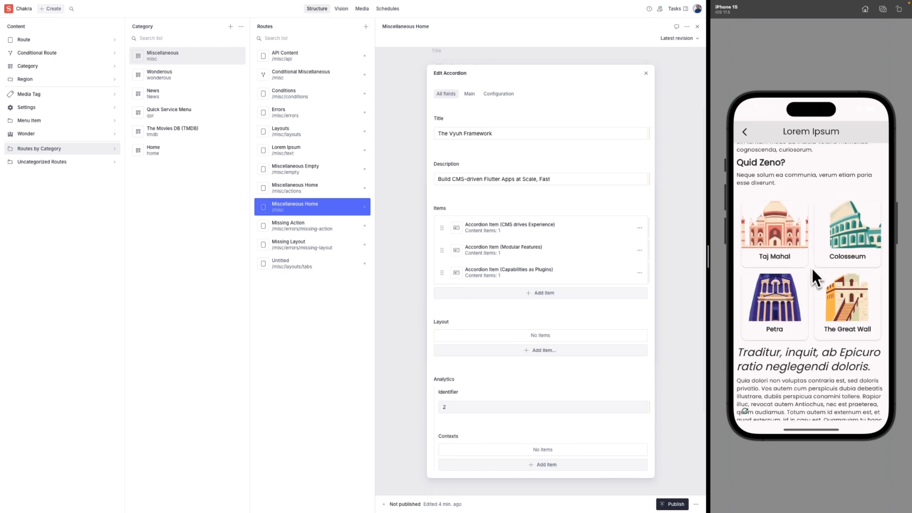
pyautogui.moveTo(811, 267); pyautogui.dragTo(811, 276)
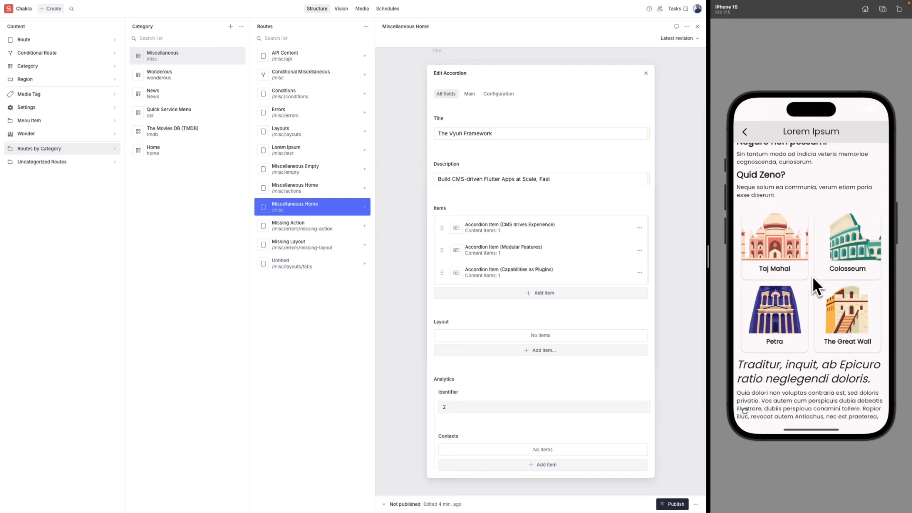
pyautogui.click(745, 137)
# Return to the demo start page, open Wonderous, and open the Great Wall detail page.
pyautogui.click(743, 136)
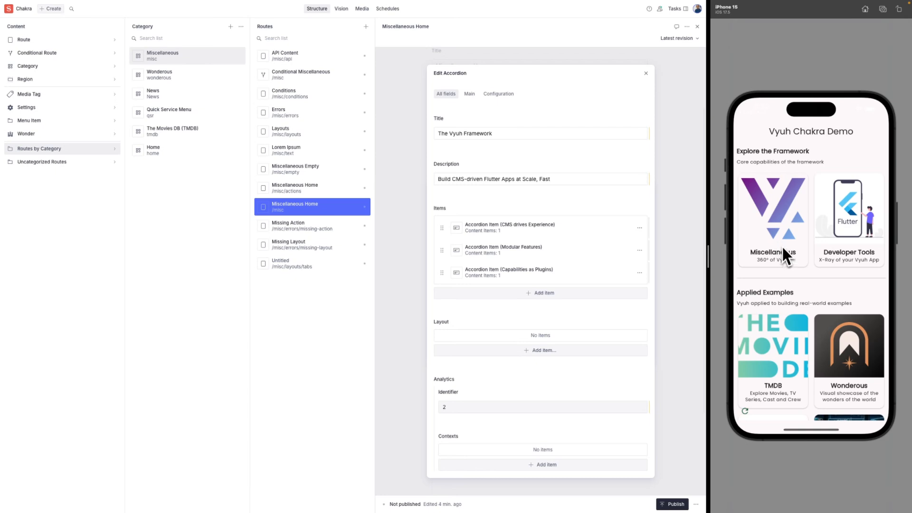
pyautogui.scroll(-3, 848, 243)
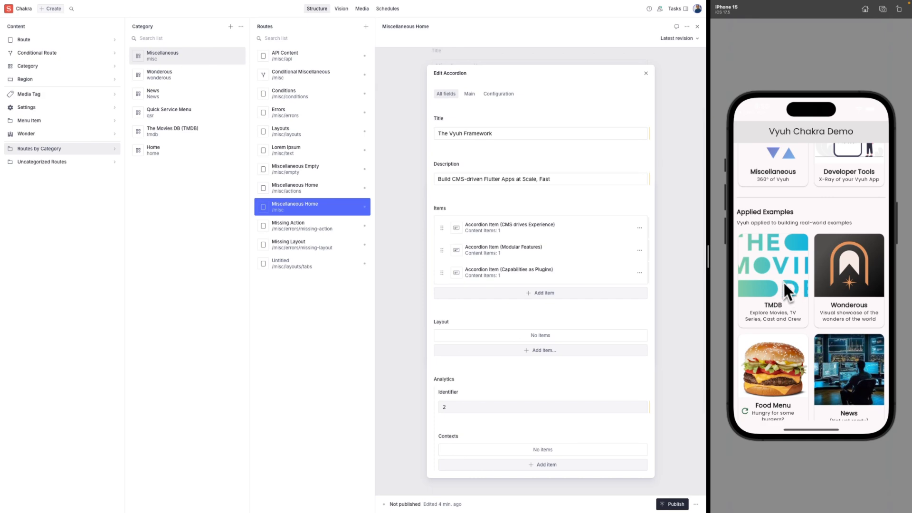
pyautogui.click(850, 297)
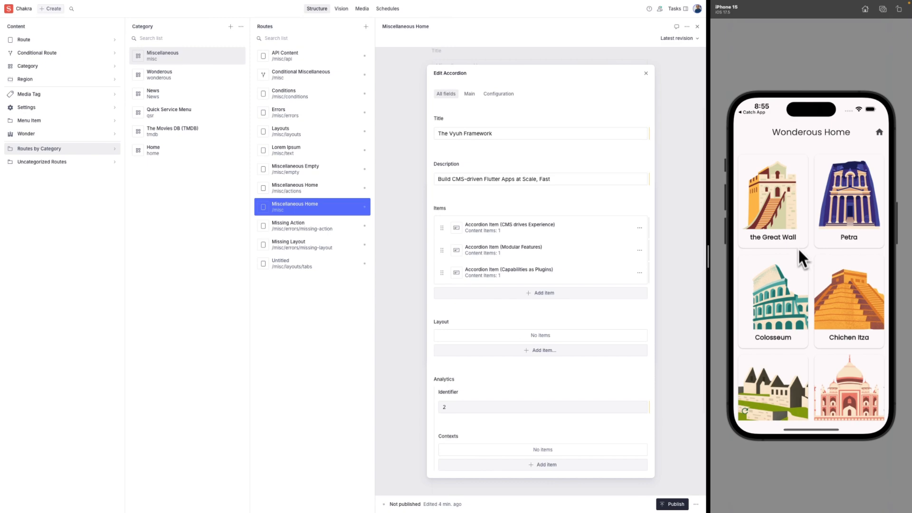
pyautogui.click(777, 215)
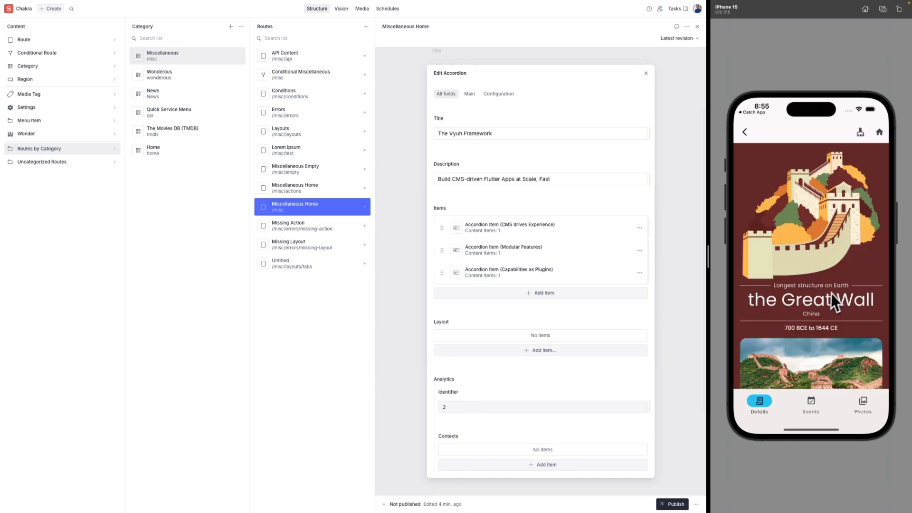
# Scroll the Great Wall page through Construction, photos, video and the location map, then go back.
pyautogui.moveTo(834, 308); pyautogui.dragTo(835, 211)
pyautogui.moveTo(832, 255); pyautogui.dragTo(829, 221)
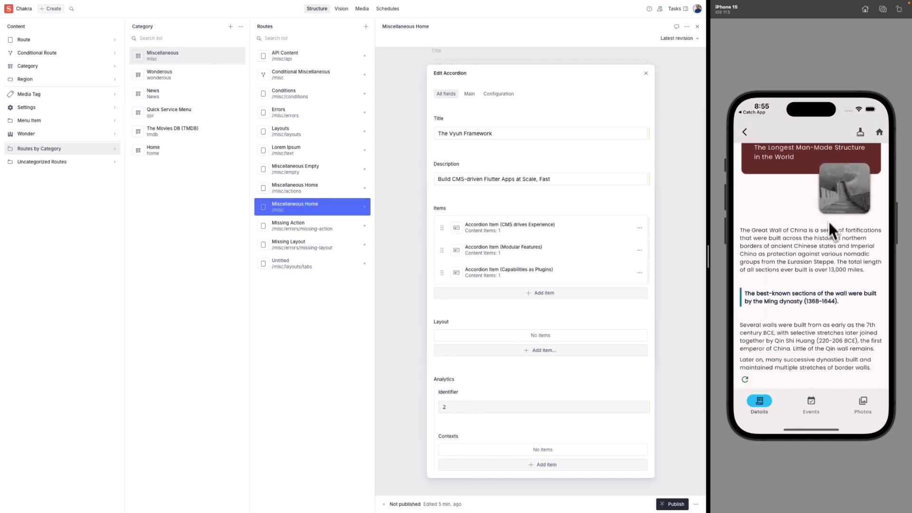
pyautogui.moveTo(826, 257); pyautogui.dragTo(828, 200)
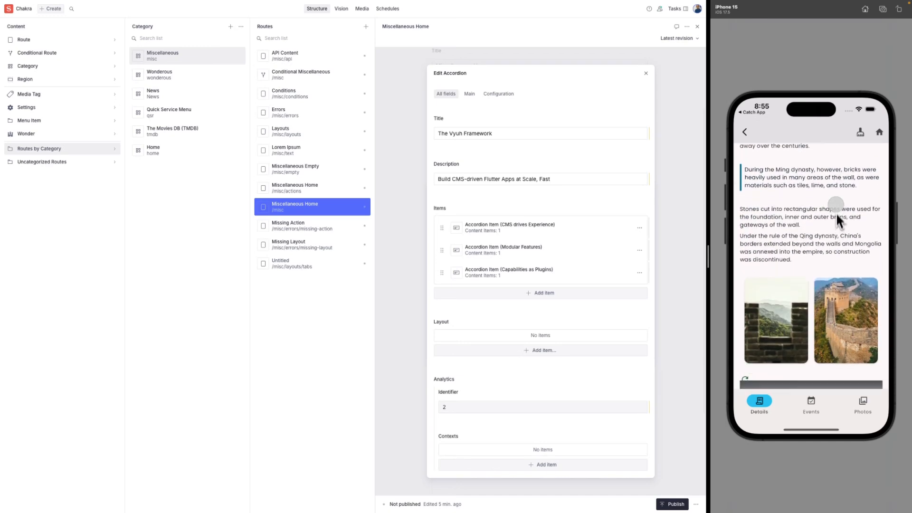
pyautogui.moveTo(832, 313); pyautogui.dragTo(831, 192)
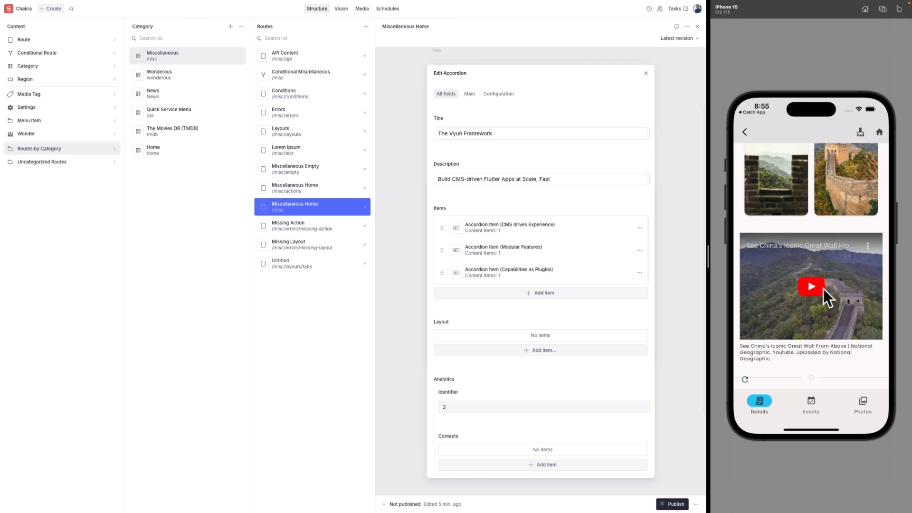
pyautogui.moveTo(829, 352); pyautogui.dragTo(827, 260)
pyautogui.moveTo(823, 301); pyautogui.dragTo(822, 261)
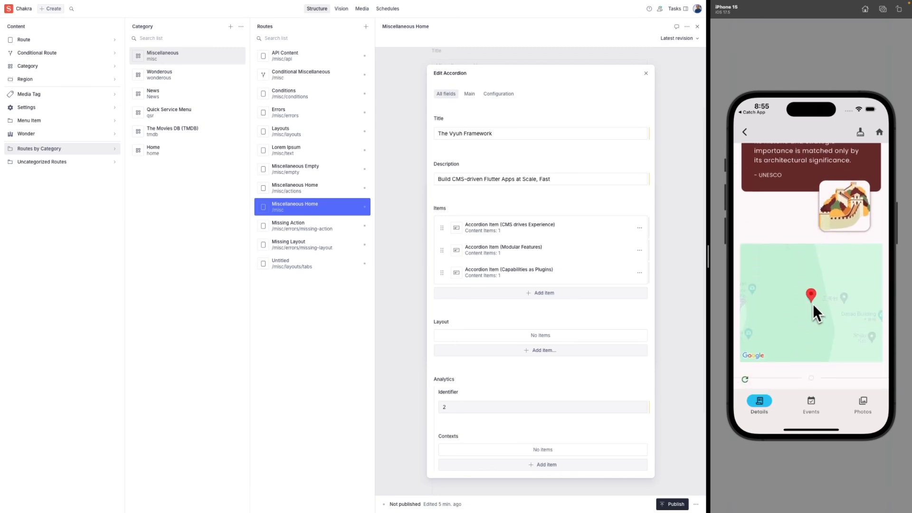
pyautogui.moveTo(813, 305)
pyautogui.mouseDown()
pyautogui.moveTo(833, 312)
pyautogui.moveTo(808, 308)
pyautogui.mouseUp()
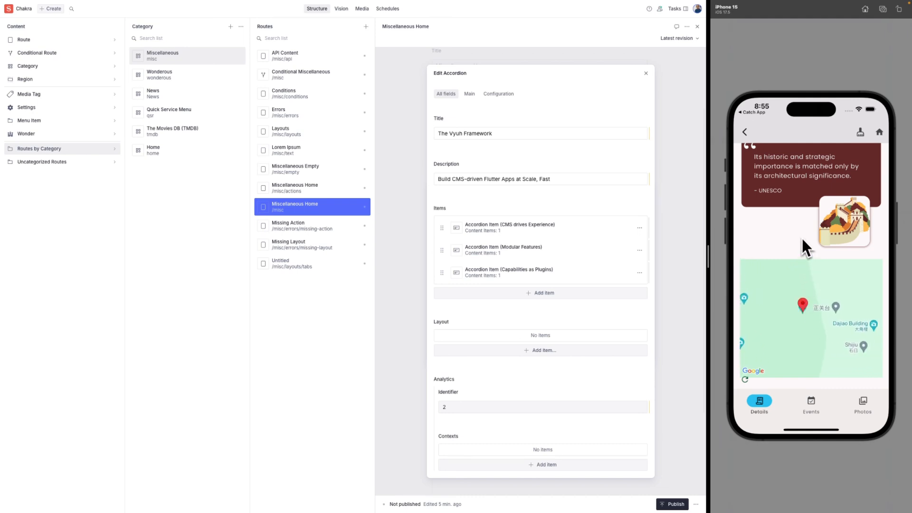
pyautogui.click(879, 133)
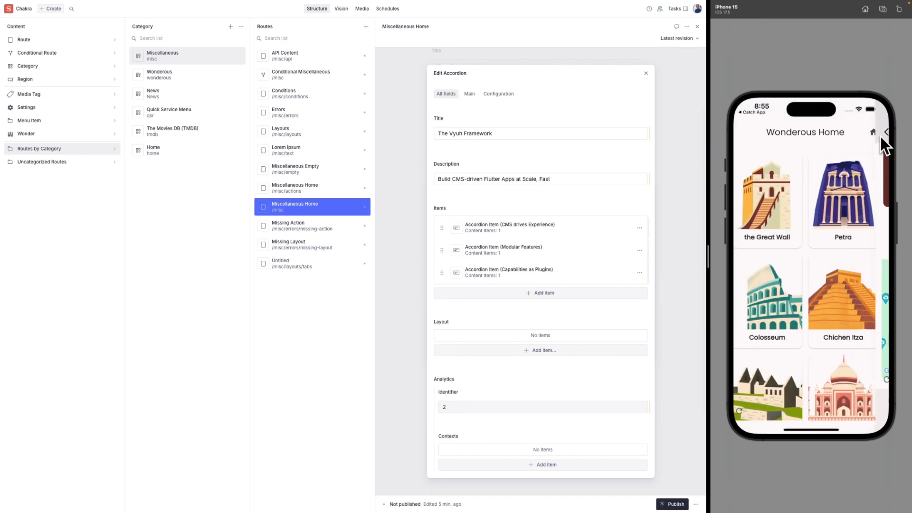
# Go to the Vyuh Chakra Demo start page and open the Miscellaneous card.
pyautogui.click(877, 133)
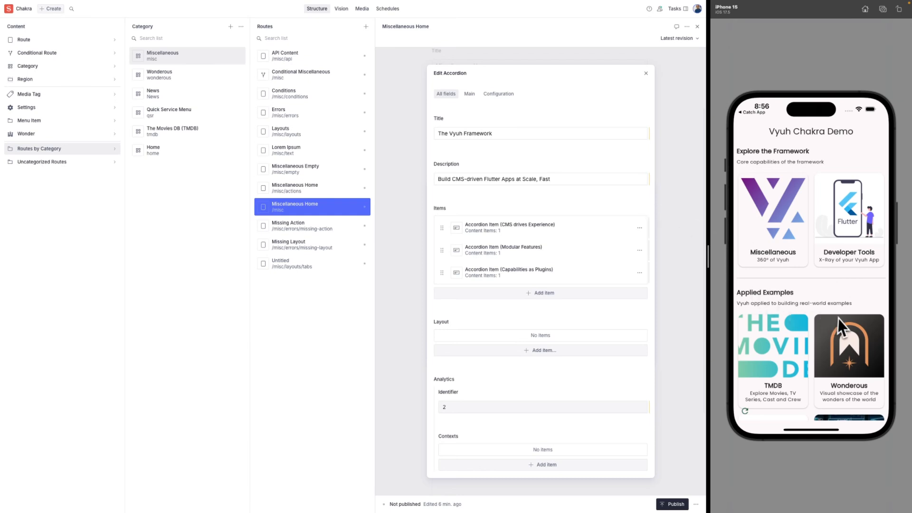
pyautogui.click(787, 235)
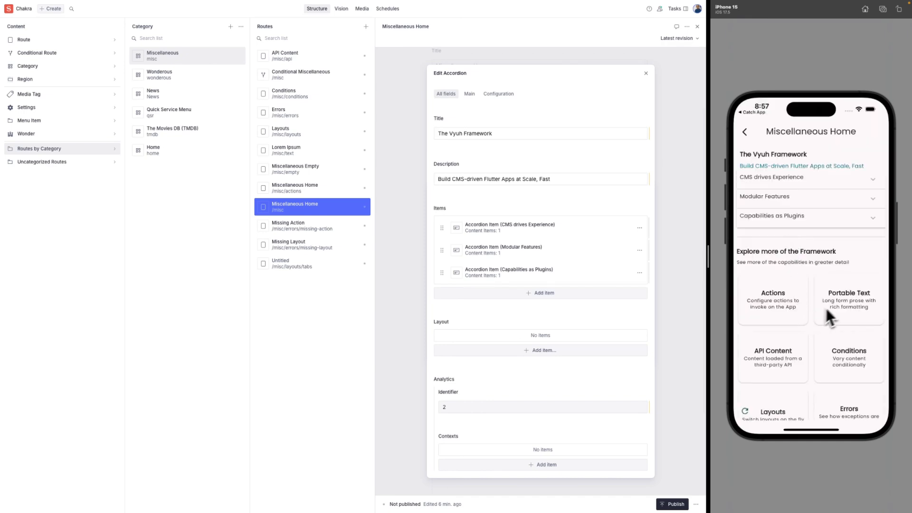
# Open the Portable Text page and then the Taj Mahal detail page.
pyautogui.click(845, 305)
pyautogui.moveTo(851, 322); pyautogui.dragTo(845, 263)
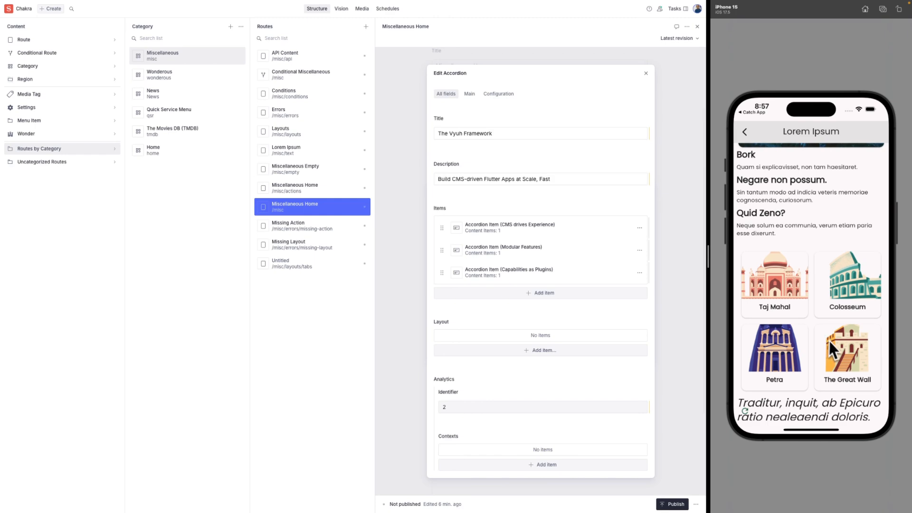
pyautogui.moveTo(834, 341); pyautogui.dragTo(834, 321)
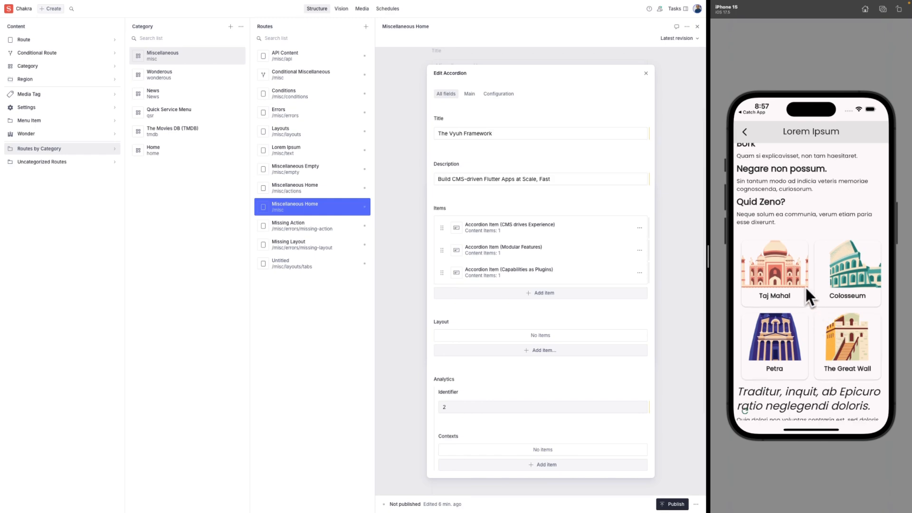
pyautogui.click(780, 290)
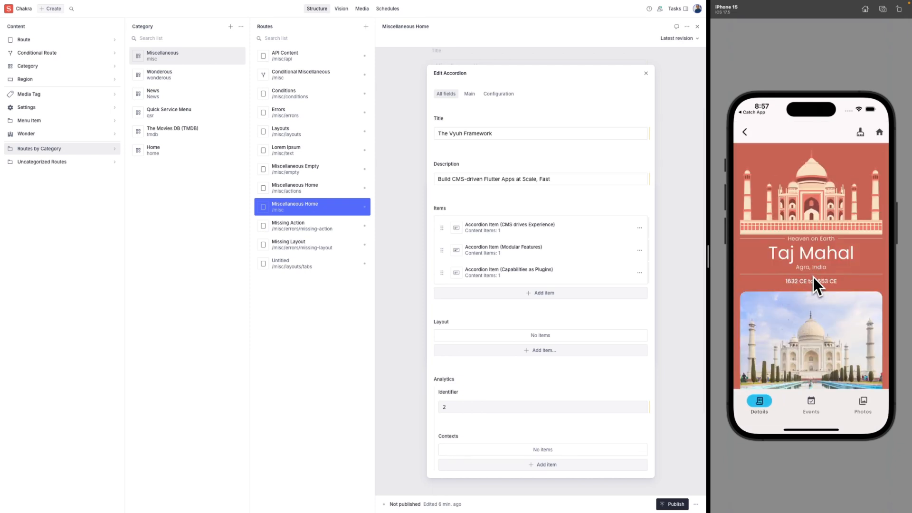
# Switch through the Taj Mahal Events, Photos and Details tabs, then return to the Lorem Ipsum cards.
pyautogui.click(812, 405)
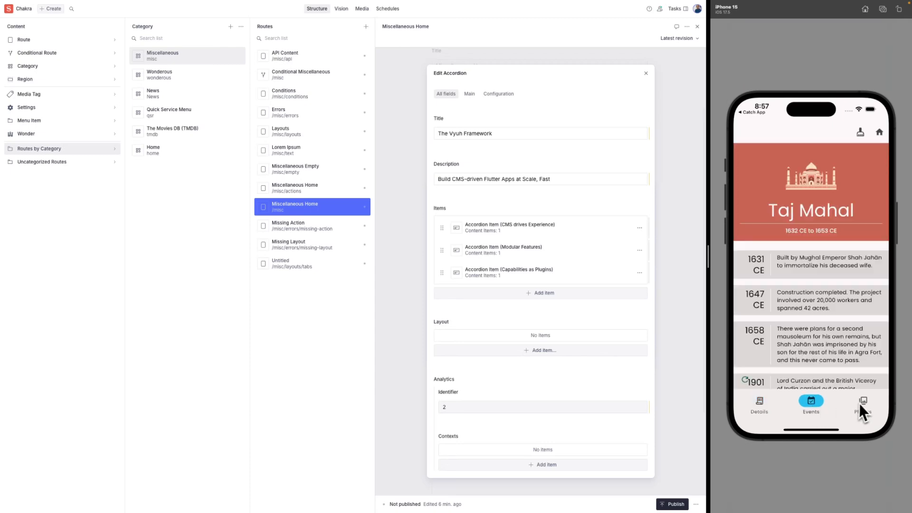
pyautogui.click(860, 404)
pyautogui.click(810, 402)
pyautogui.scroll(-5, 817, 271)
pyautogui.click(761, 401)
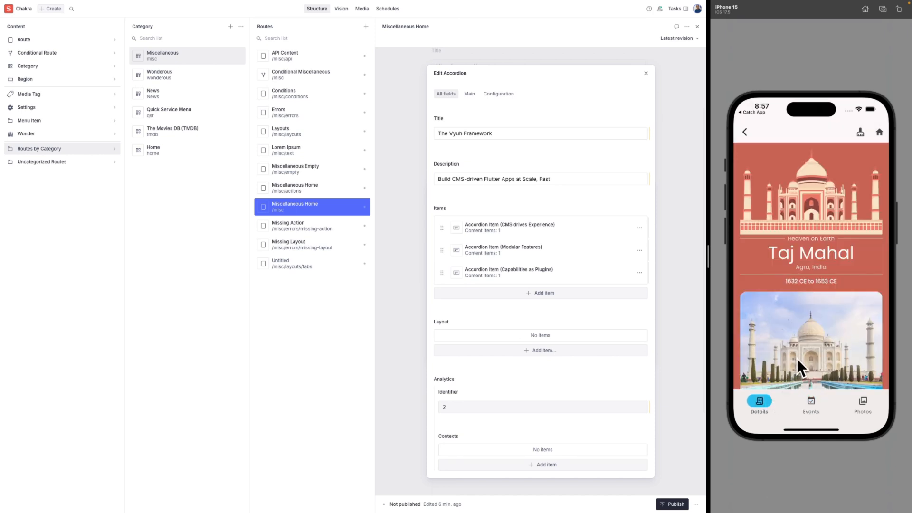
pyautogui.click(744, 133)
pyautogui.moveTo(823, 257); pyautogui.dragTo(824, 184)
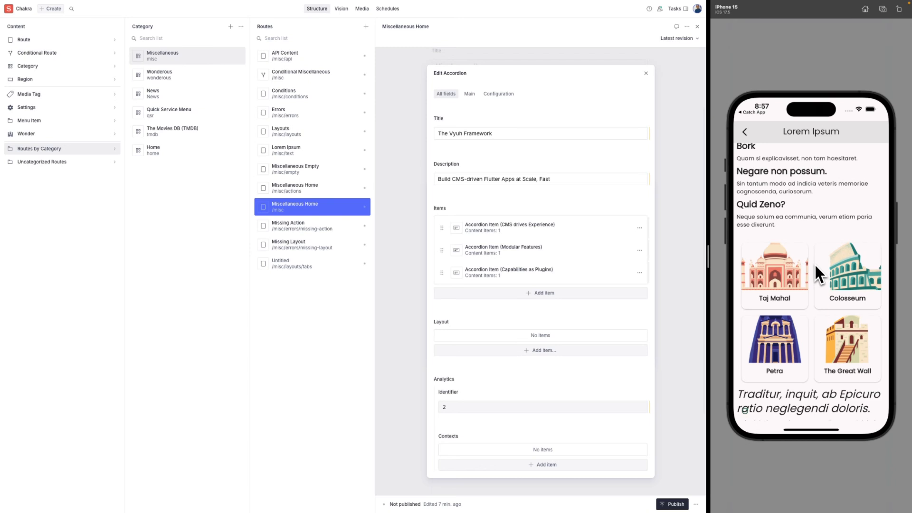
# Scroll past the Lorem Ipsum cards, go back, and bring Miscellaneous Home's framework example cards up.
pyautogui.moveTo(814, 263); pyautogui.dragTo(814, 201)
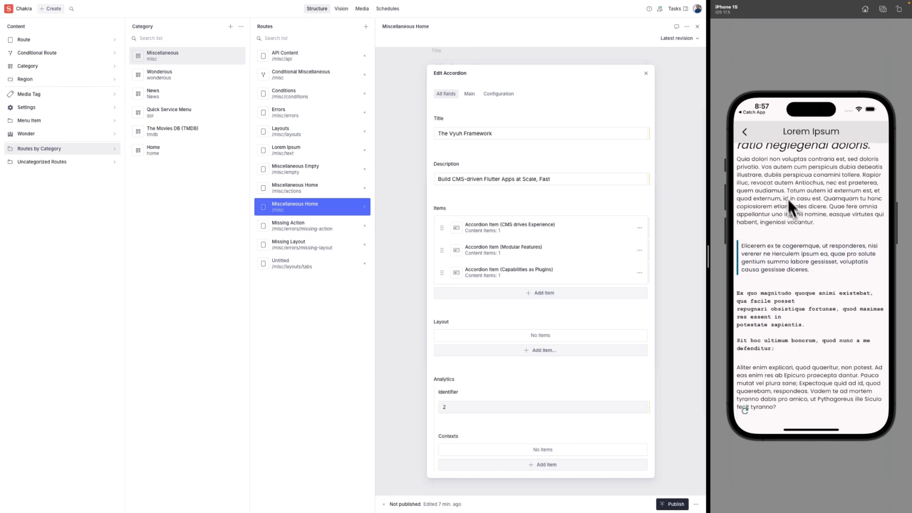
pyautogui.click(745, 136)
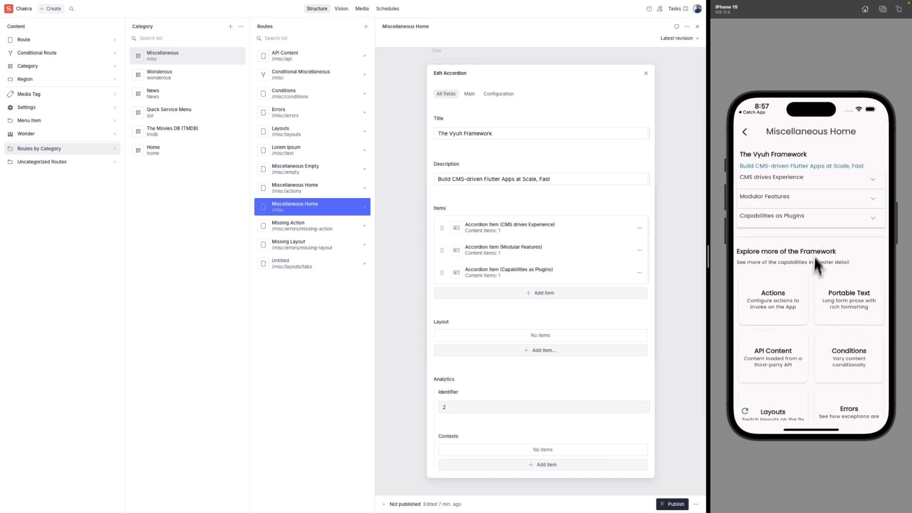
pyautogui.moveTo(814, 257); pyautogui.dragTo(820, 238)
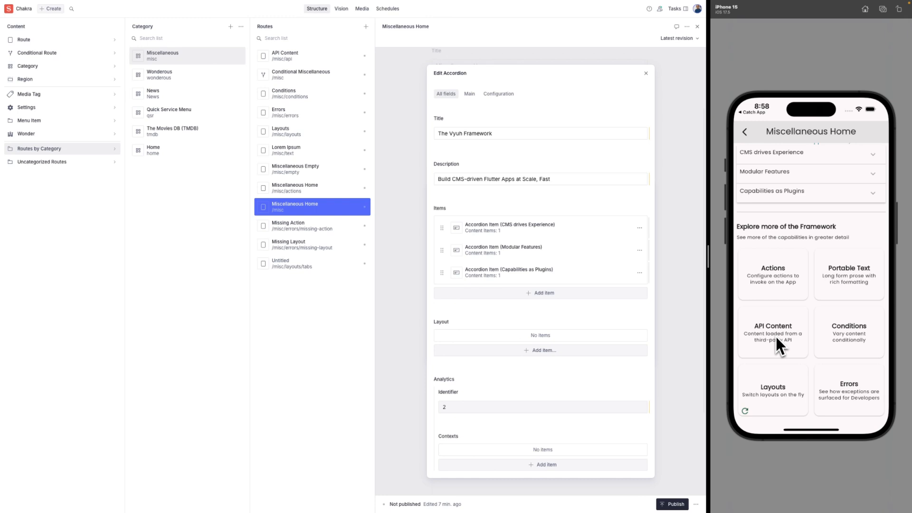
# Open the API Content example, scroll its product list, and go back.
pyautogui.click(776, 335)
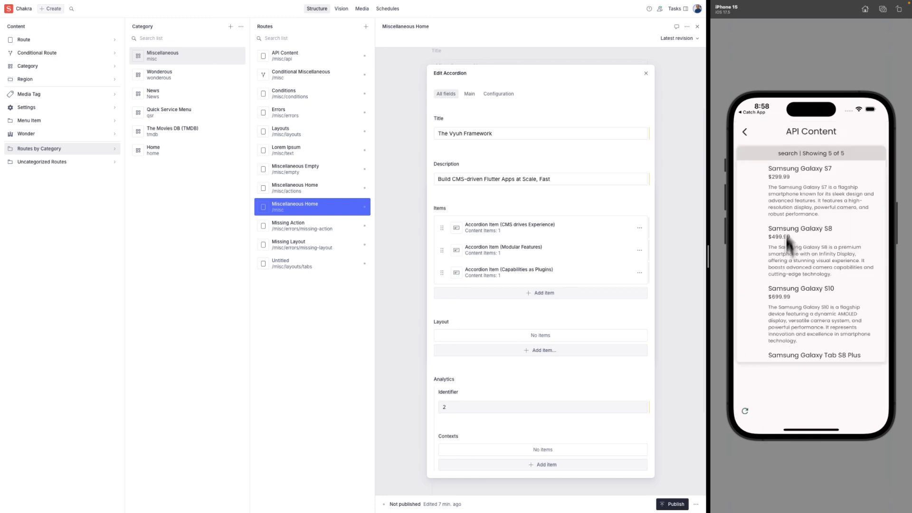
pyautogui.scroll(-3, 798, 252)
pyautogui.scroll(-2, 798, 256)
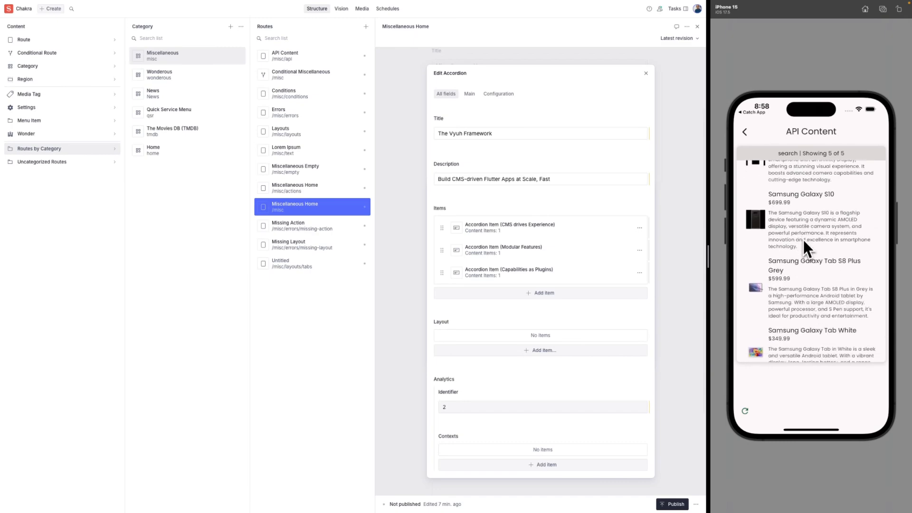
pyautogui.moveTo(800, 275); pyautogui.dragTo(806, 309)
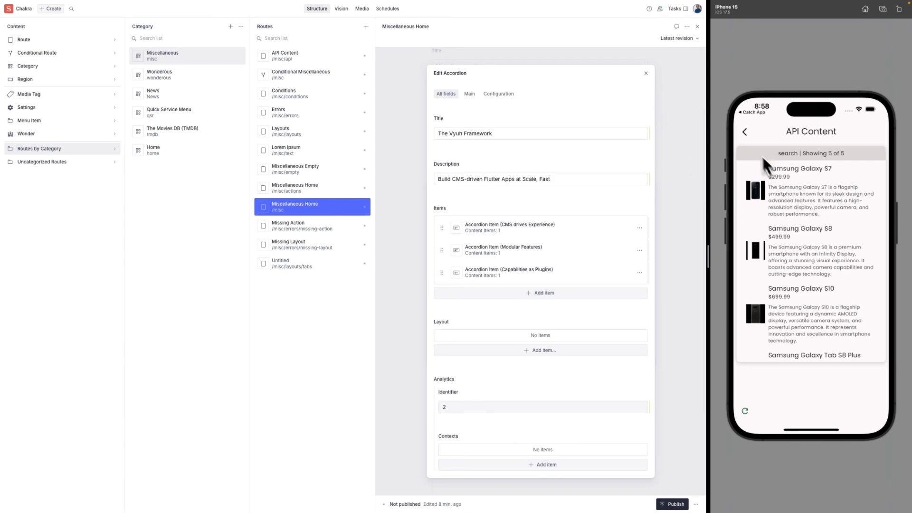
pyautogui.click(745, 132)
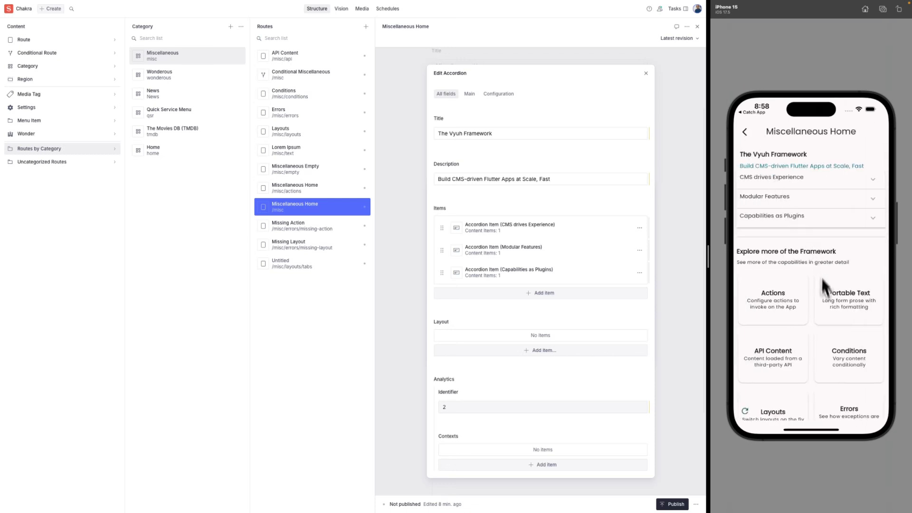
# Open the Conditions screen, scroll it, and refocus the Studio window on /misc/conditions.
pyautogui.moveTo(828, 323); pyautogui.dragTo(821, 271)
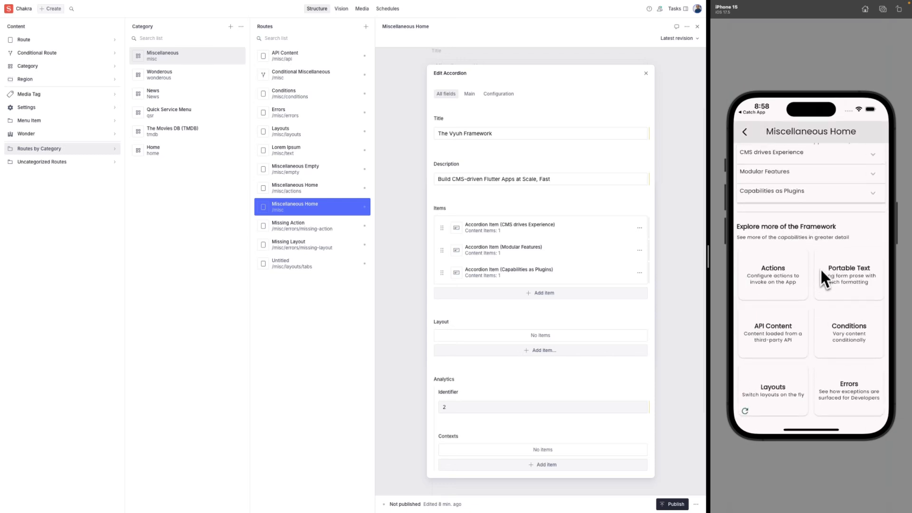
pyautogui.click(854, 340)
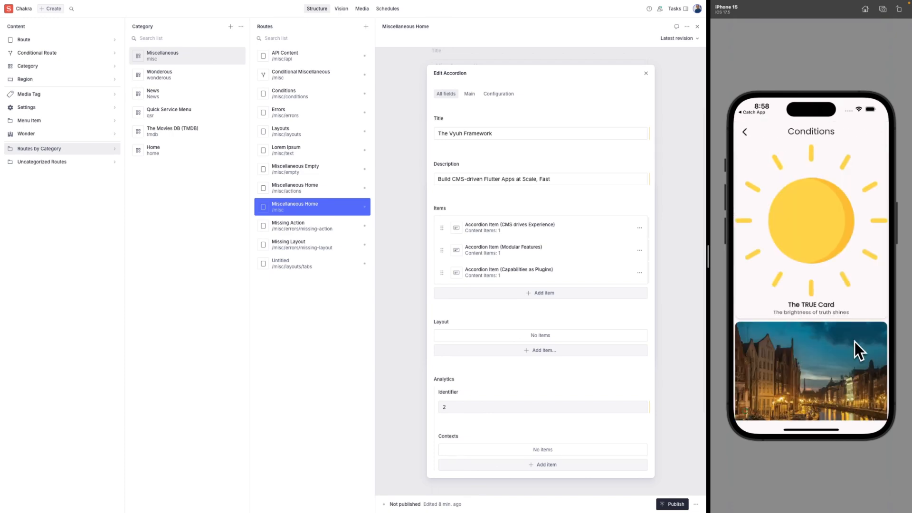
pyautogui.moveTo(854, 341); pyautogui.dragTo(853, 242)
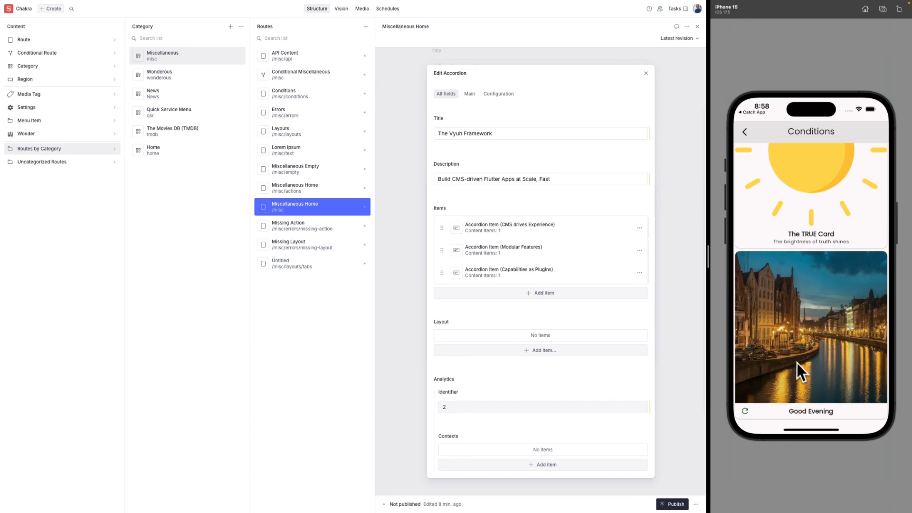
pyautogui.click(680, 236)
# Open the Good Evening card in the Conditions route's Part of Day evening case.
pyautogui.click(318, 95)
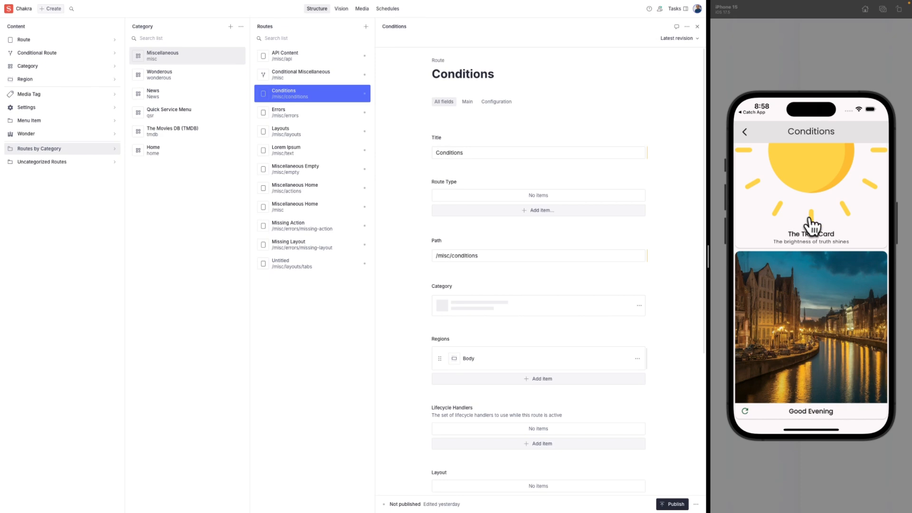
pyautogui.click(491, 357)
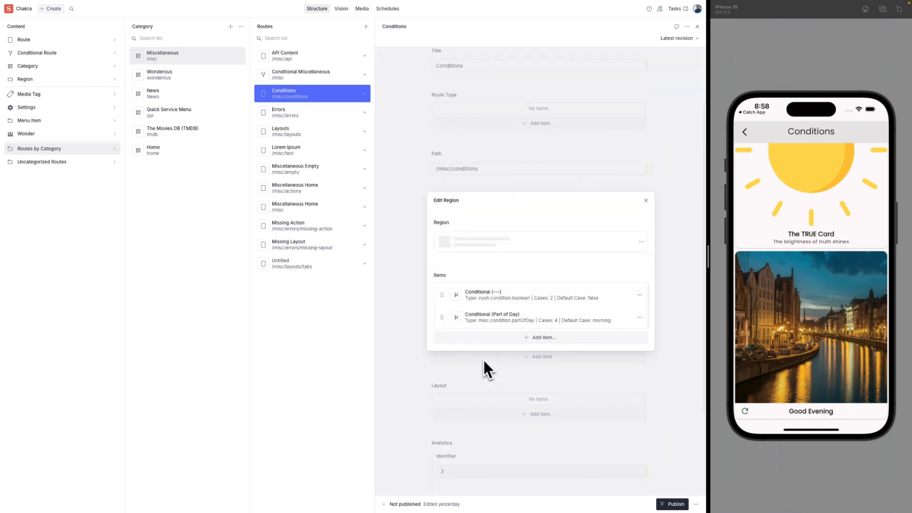
pyautogui.click(506, 318)
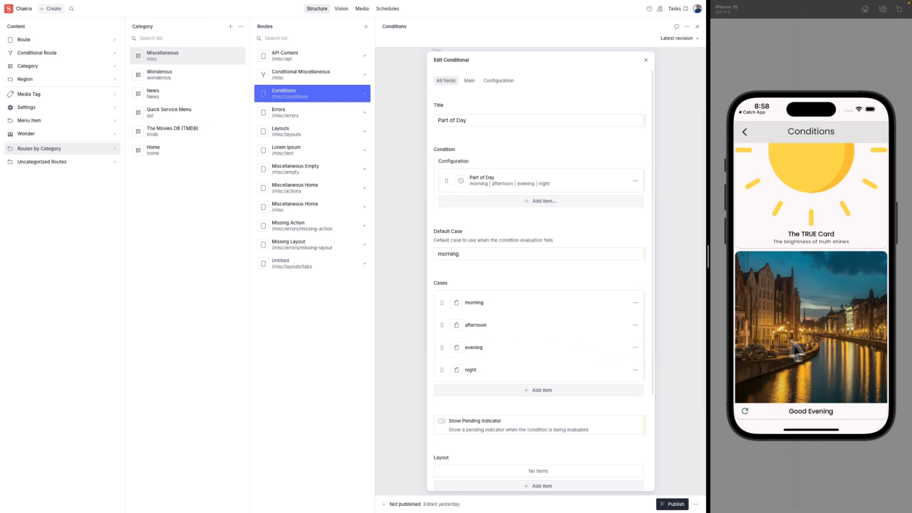
pyautogui.click(477, 350)
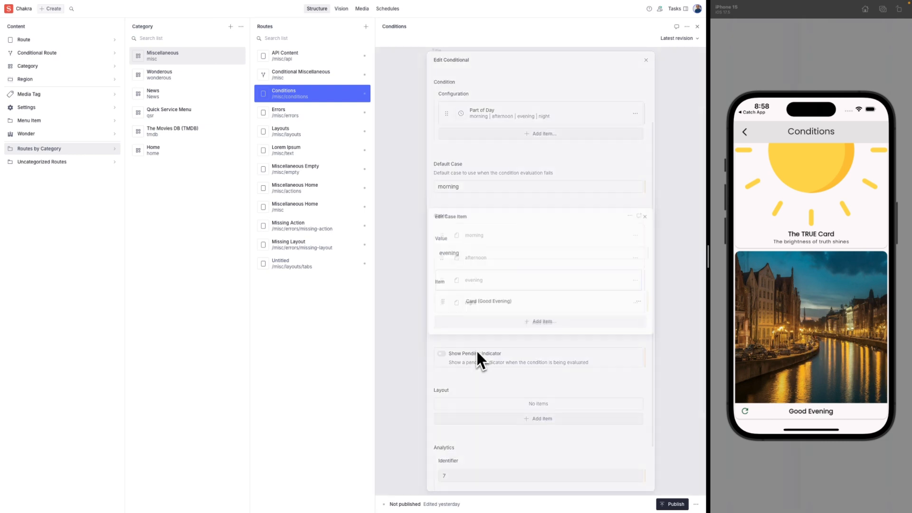
pyautogui.click(479, 306)
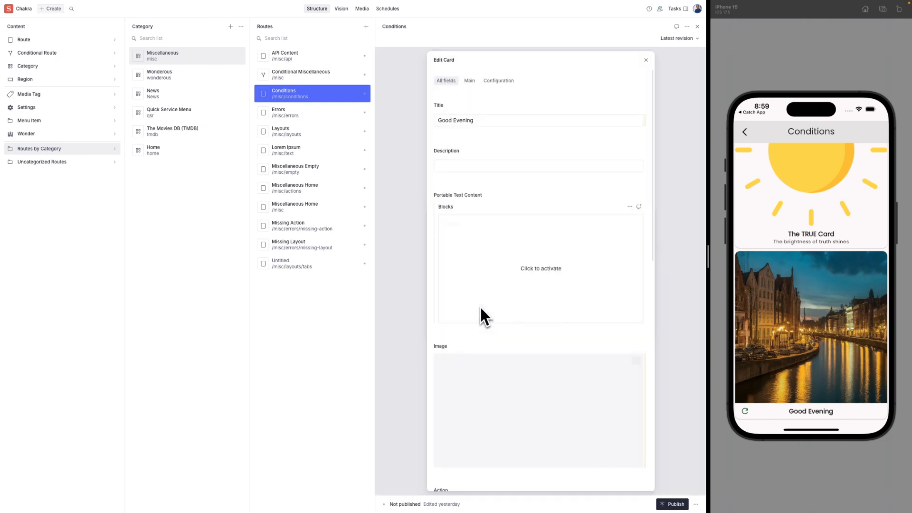
# Add exclamation marks to the card title, preview it, then restore 'Good Evening' and re-preview.
pyautogui.click(488, 120)
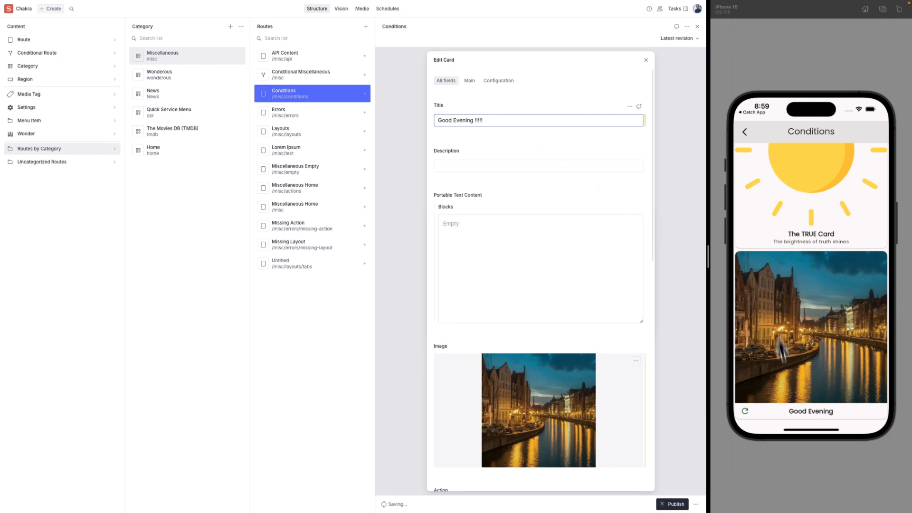
pyautogui.click(744, 411)
pyautogui.moveTo(788, 391); pyautogui.dragTo(819, 302)
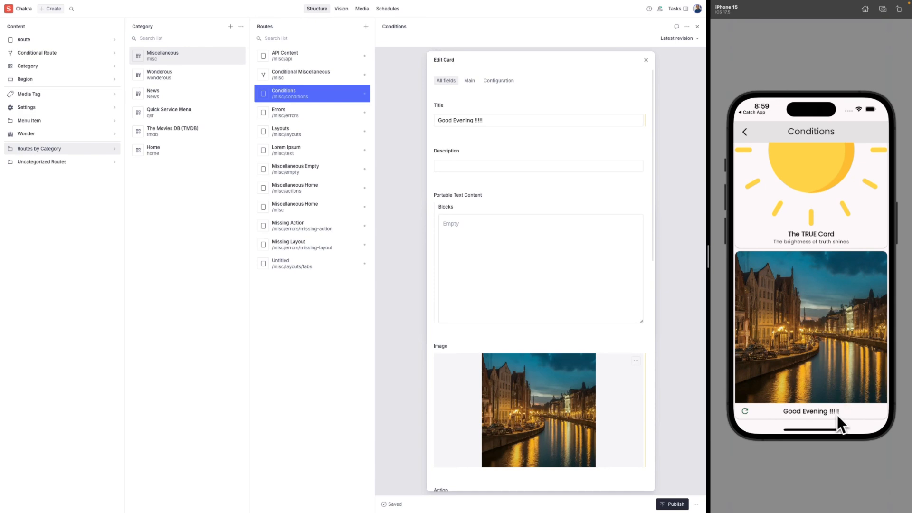
pyautogui.click(523, 121)
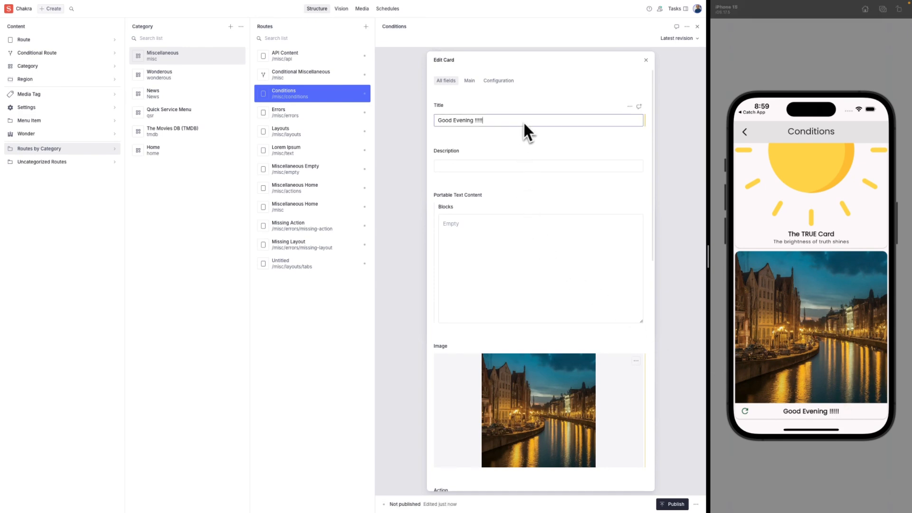
pyautogui.hotkey('alt', 'shift', 'Left')
pyautogui.hotkey('alt', 'shift', 'Left')
pyautogui.hotkey('alt', 'shift', 'Right')
pyautogui.press('BackSpace')
pyautogui.click(747, 414)
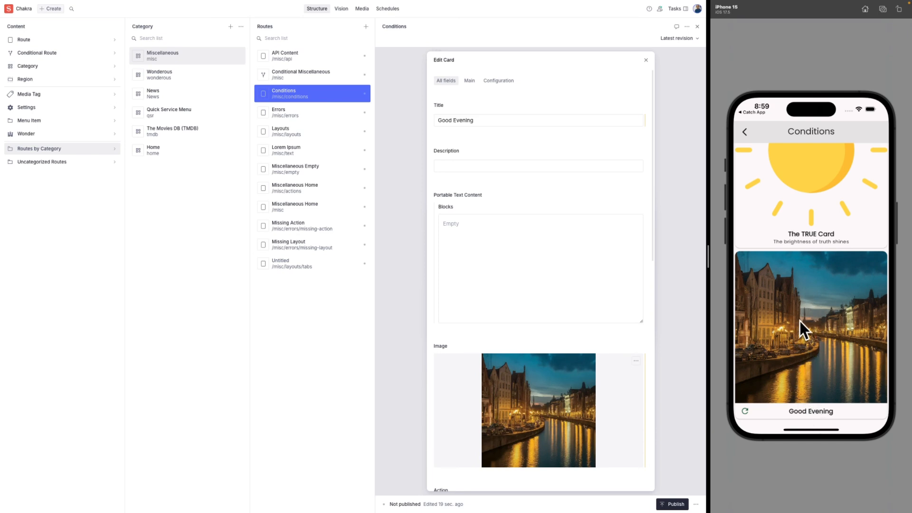
pyautogui.moveTo(800, 319); pyautogui.dragTo(800, 397)
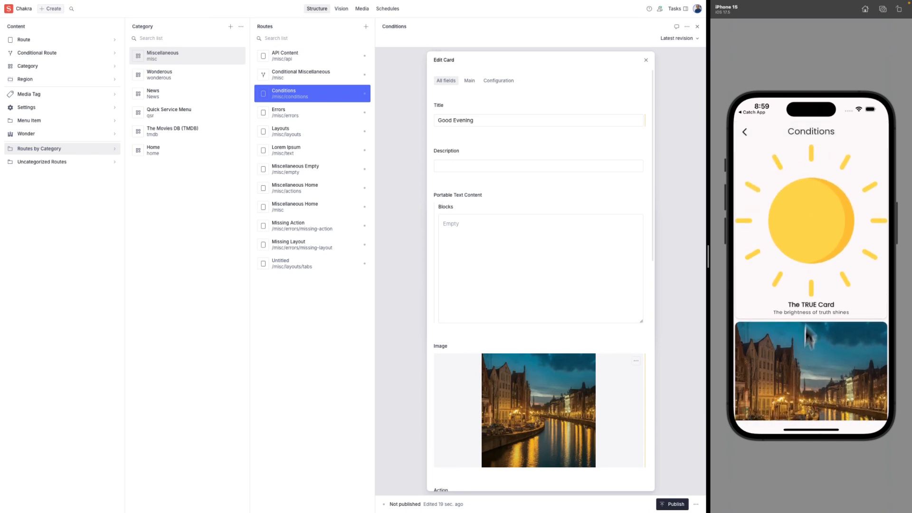
# Close the card and Part of Day editors and open the Boolean conditional's settings.
pyautogui.click(646, 61)
pyautogui.click(645, 62)
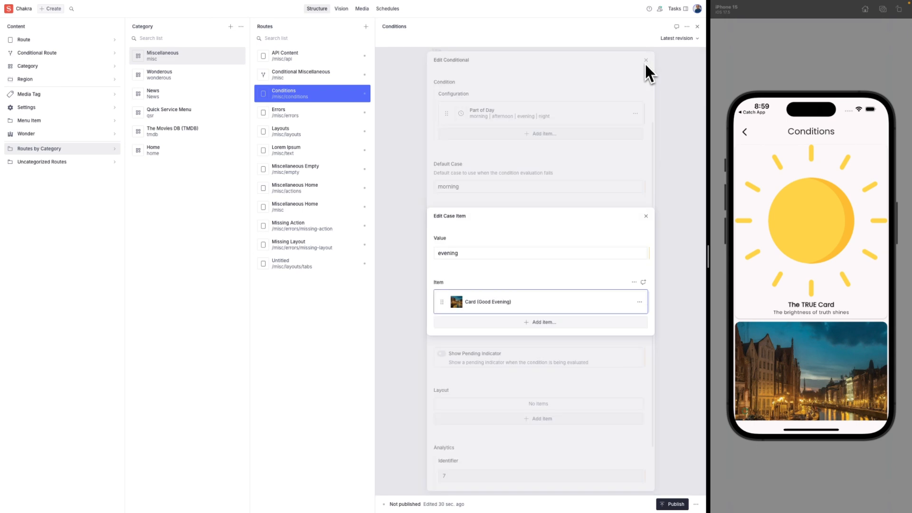
pyautogui.click(669, 165)
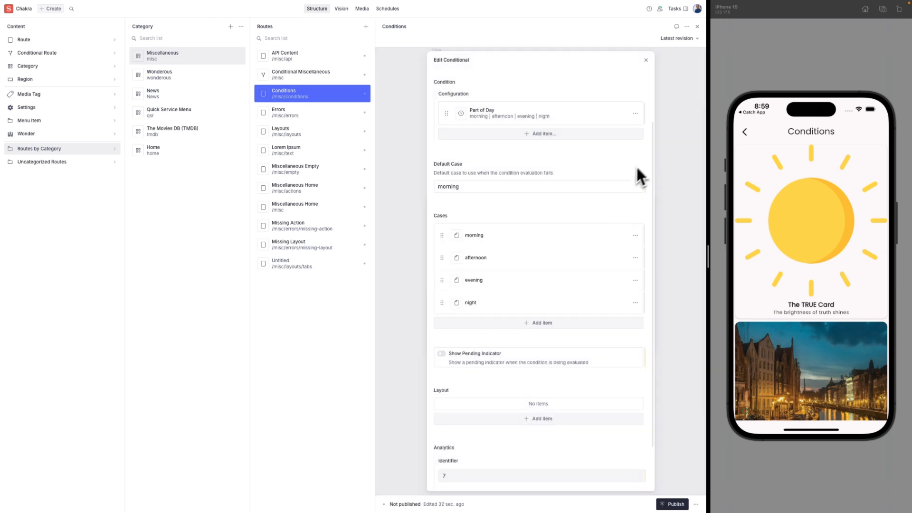
pyautogui.click(667, 163)
pyautogui.click(539, 297)
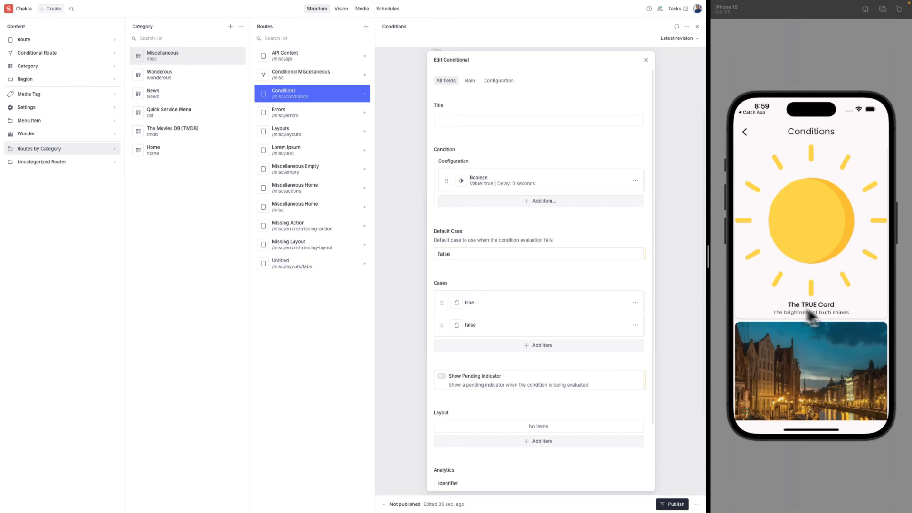
pyautogui.click(461, 182)
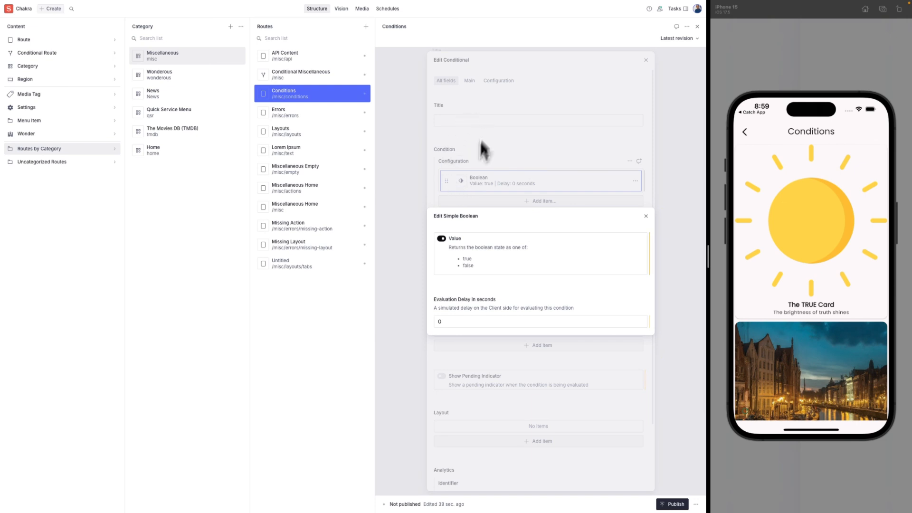
# Set the Boolean value to false to preview the FALSE card, then back to true.
pyautogui.click(440, 239)
pyautogui.click(747, 414)
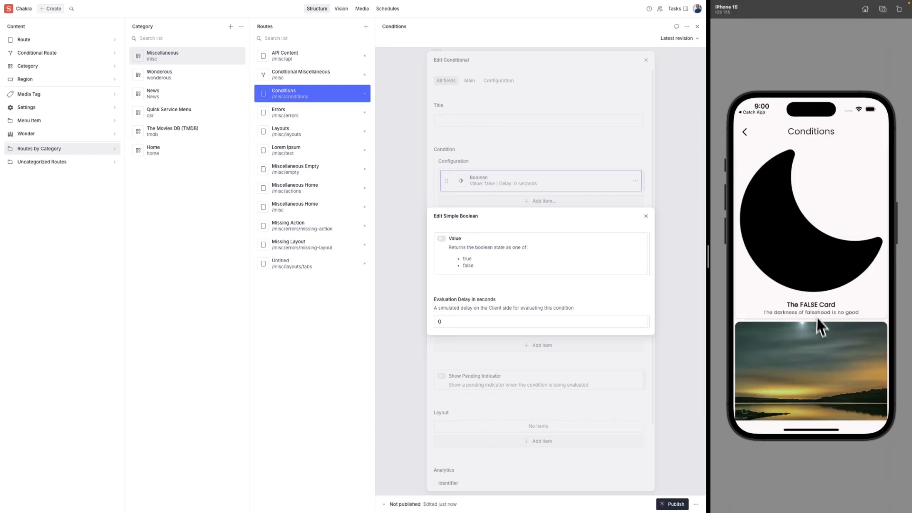
pyautogui.scroll(-3, 812, 276)
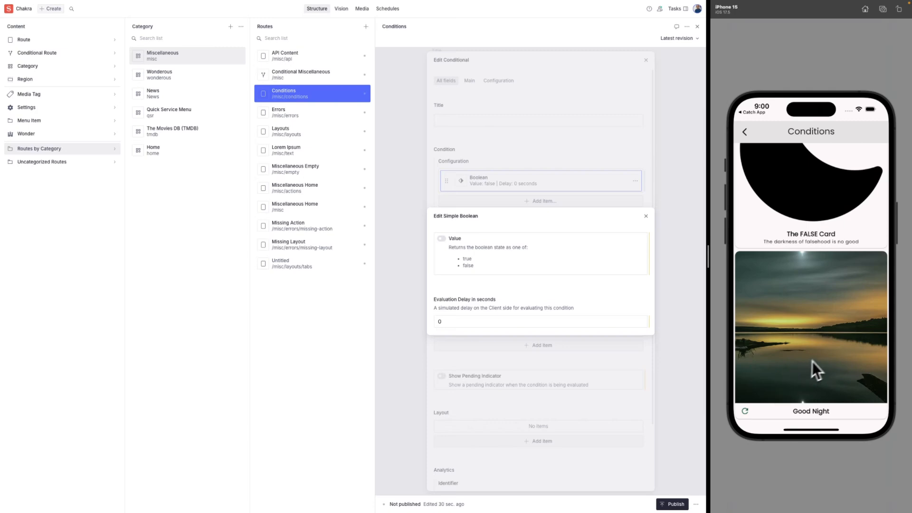
pyautogui.scroll(3, 828, 325)
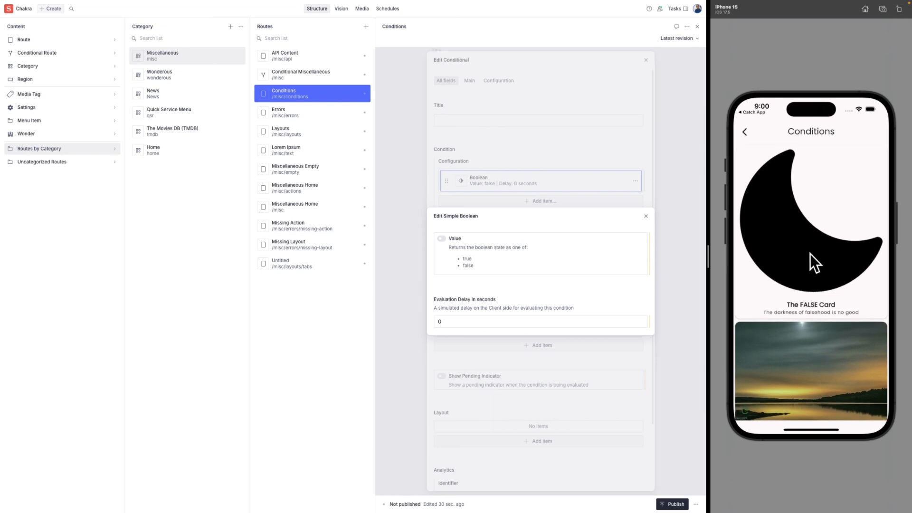
pyautogui.click(441, 239)
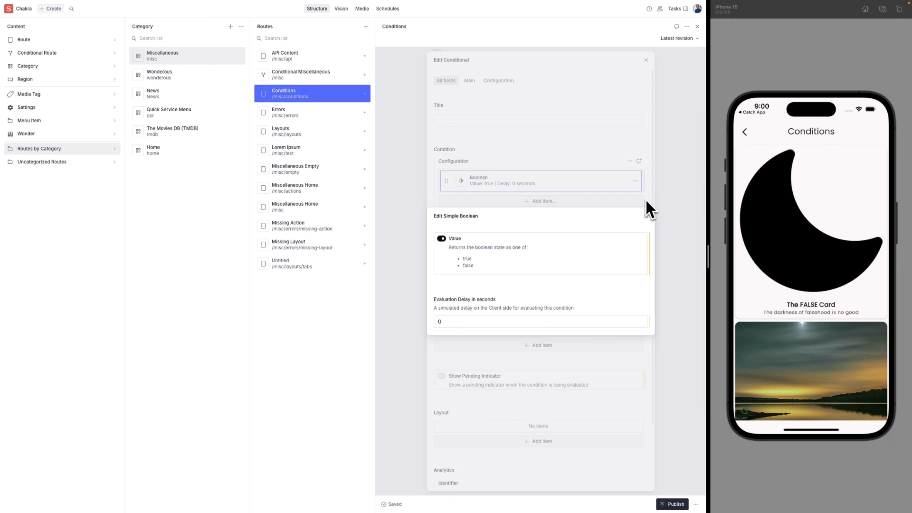
pyautogui.click(749, 412)
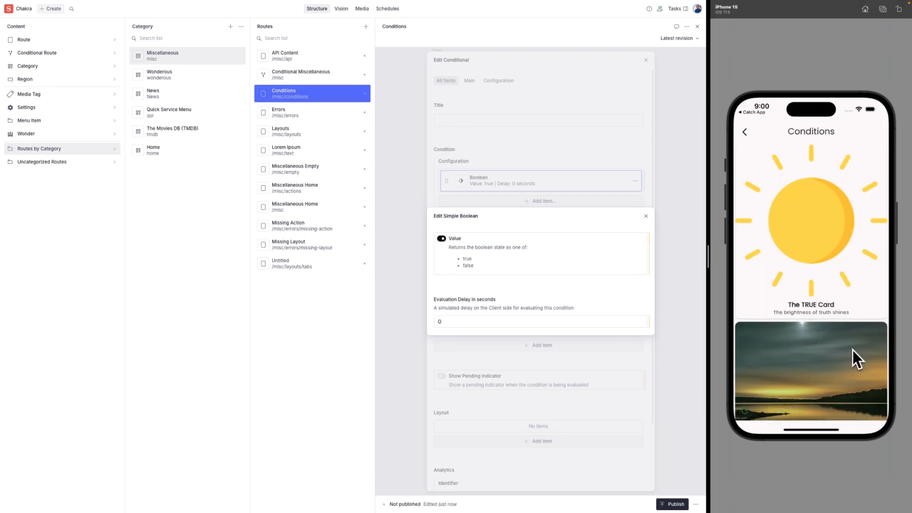
pyautogui.click(684, 170)
pyautogui.click(676, 159)
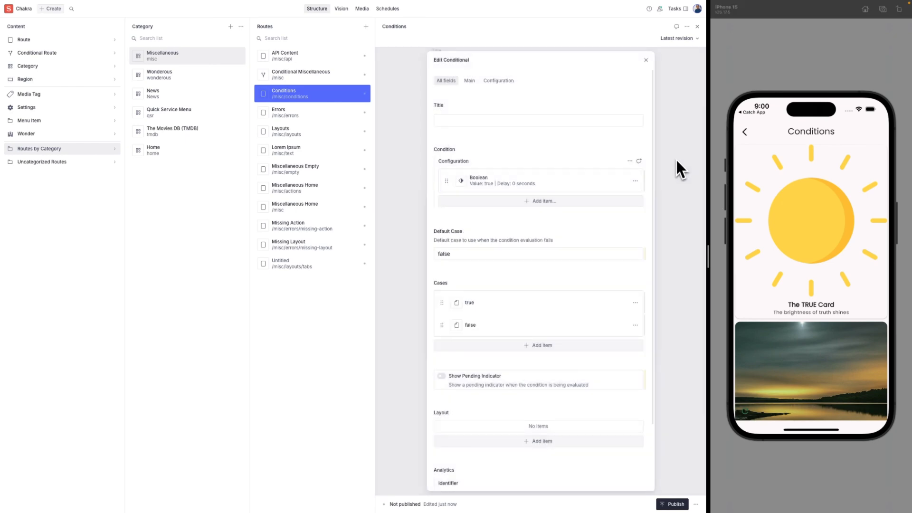
pyautogui.click(676, 158)
# Close the region editor and navigate the phone preview from Miscellaneous Home to Layouts.
pyautogui.click(675, 158)
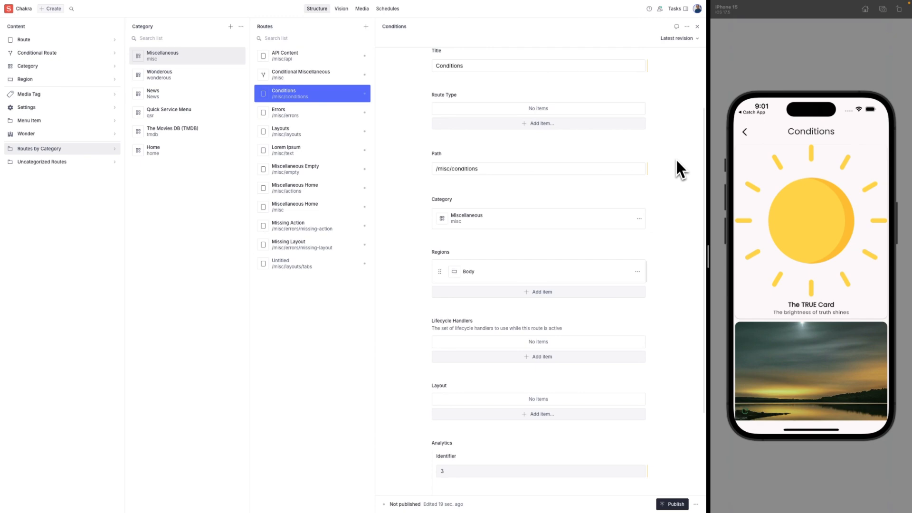
pyautogui.click(745, 131)
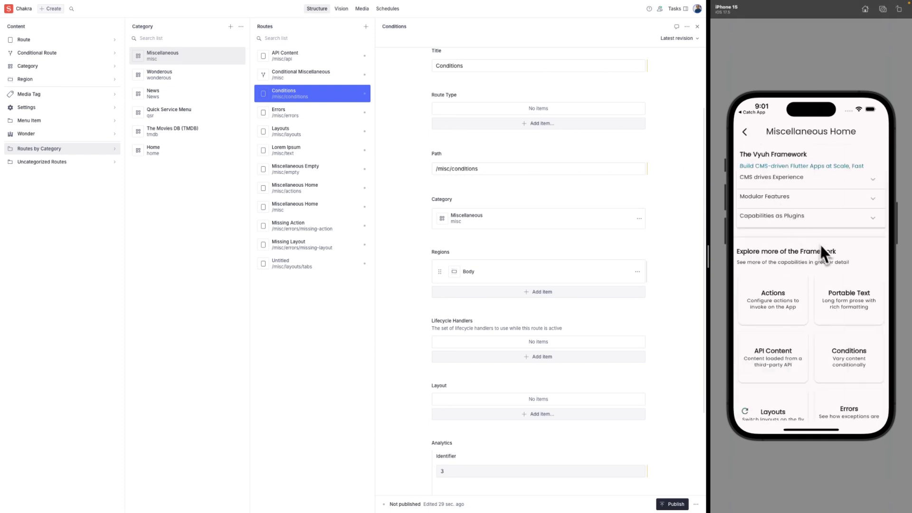
pyautogui.moveTo(839, 340); pyautogui.dragTo(851, 266)
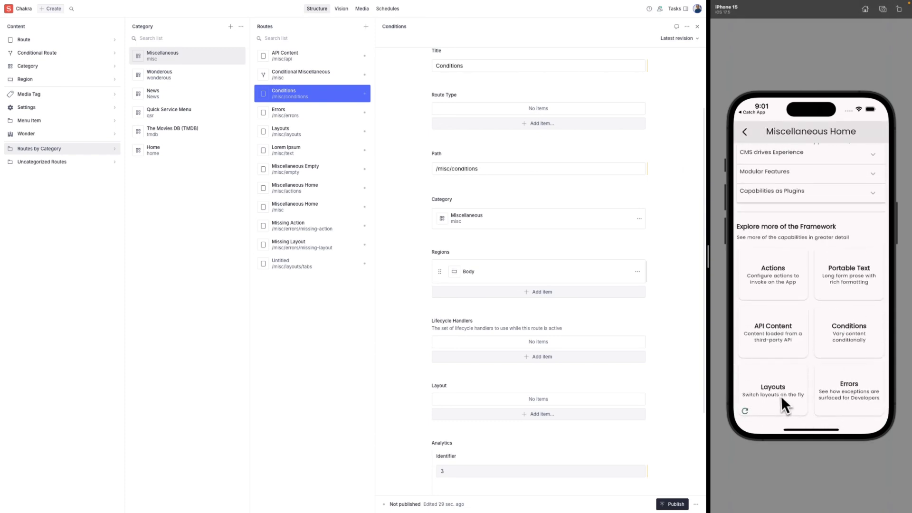
pyautogui.click(780, 396)
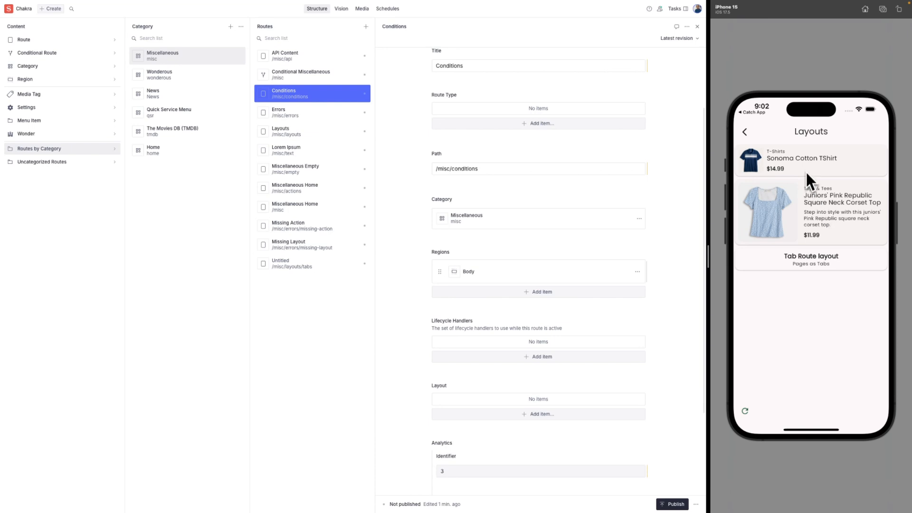
# Open the Mini View settings of the Sonoma Cotton TShirt card in the Layouts route.
pyautogui.click(298, 136)
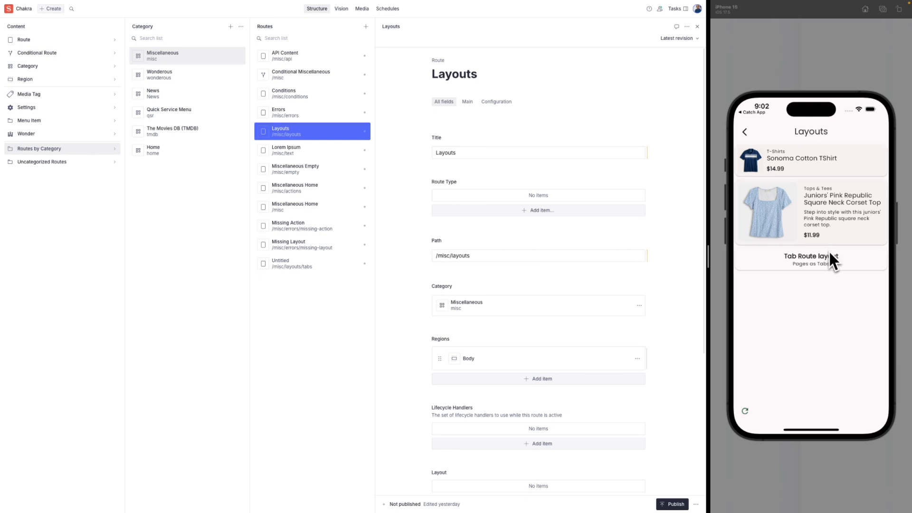
pyautogui.click(481, 362)
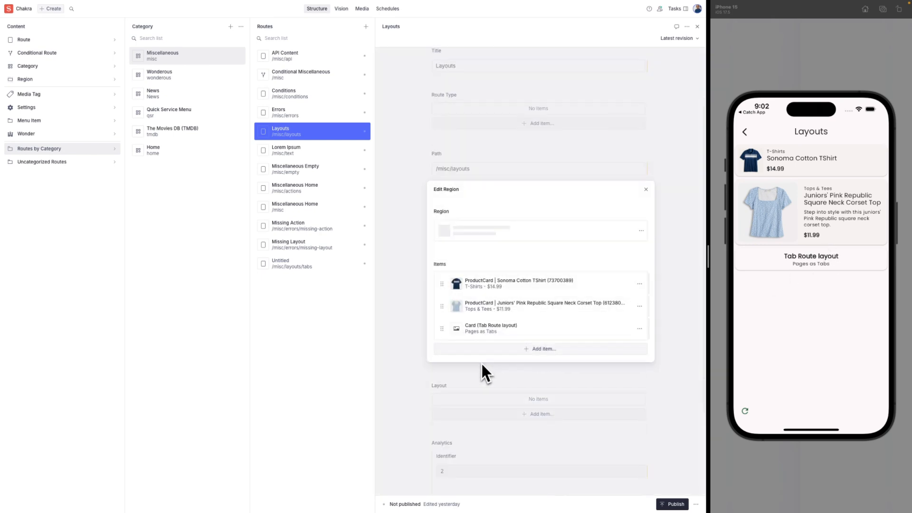
pyautogui.click(519, 285)
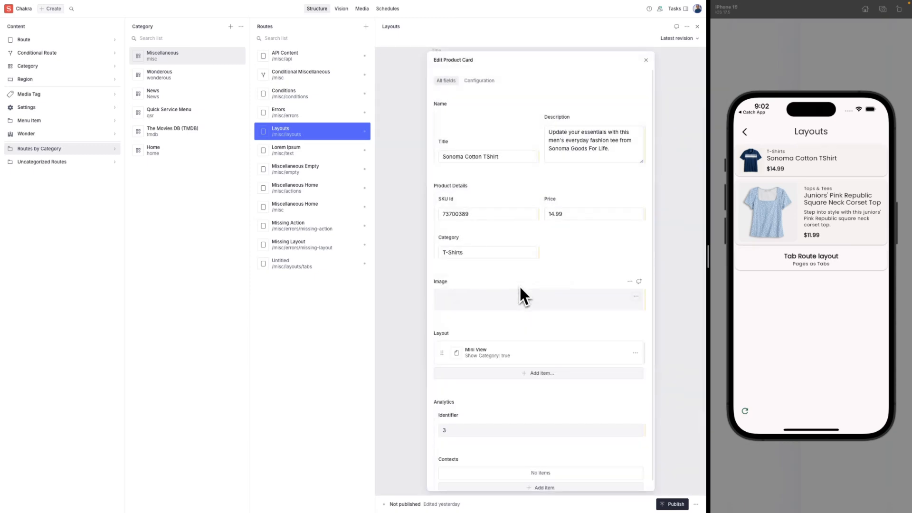
pyautogui.scroll(-3, 552, 267)
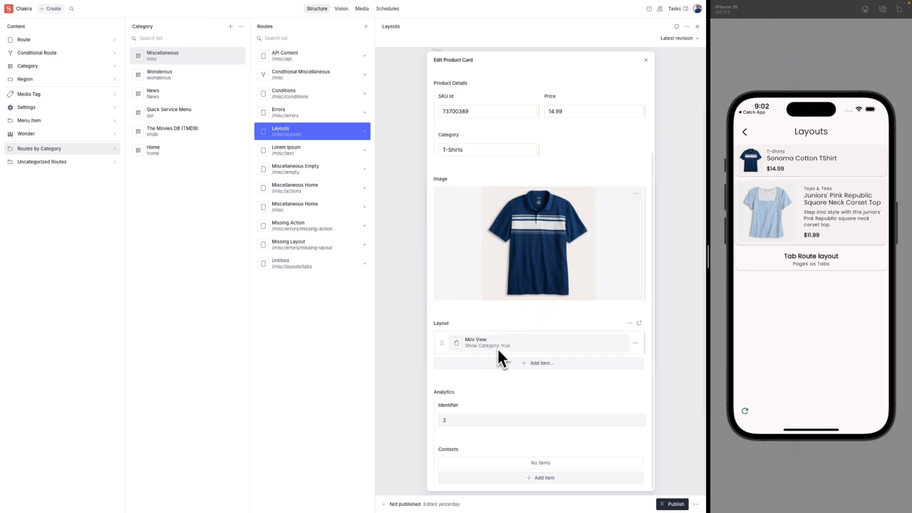
pyautogui.click(496, 348)
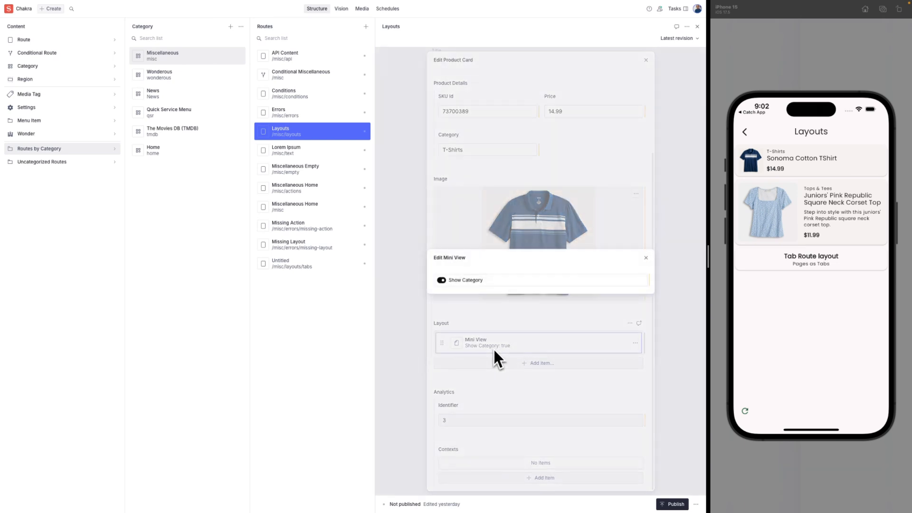
# Turn Show Category off, check the preview, then turn it back on.
pyautogui.click(441, 280)
pyautogui.click(746, 412)
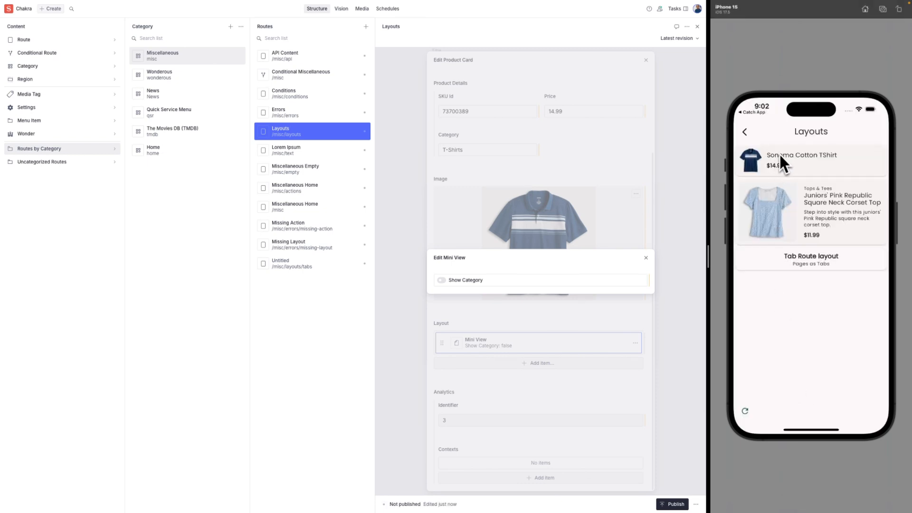
pyautogui.click(443, 283)
pyautogui.click(442, 281)
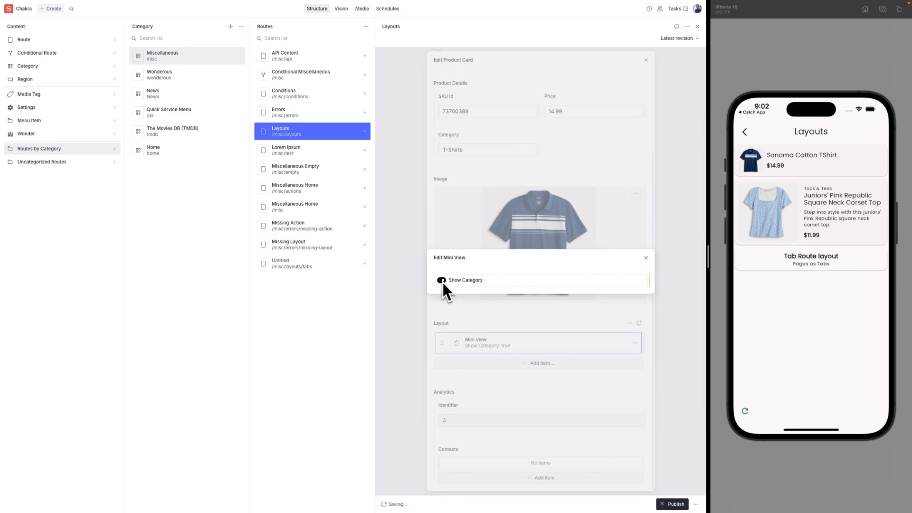
pyautogui.click(747, 410)
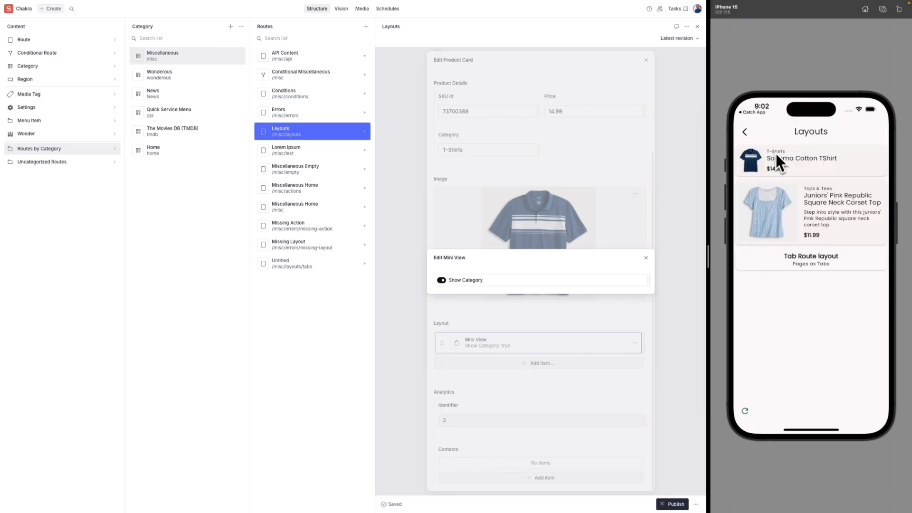
pyautogui.click(654, 218)
# Add a Default layout to the Sonoma Cotton TShirt card above Mini View and reload the preview.
pyautogui.click(642, 220)
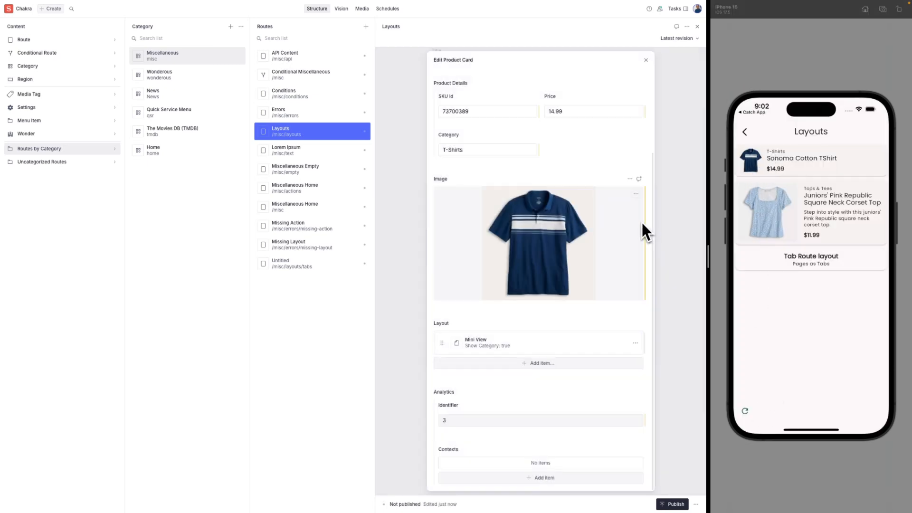
pyautogui.click(574, 364)
pyautogui.click(563, 382)
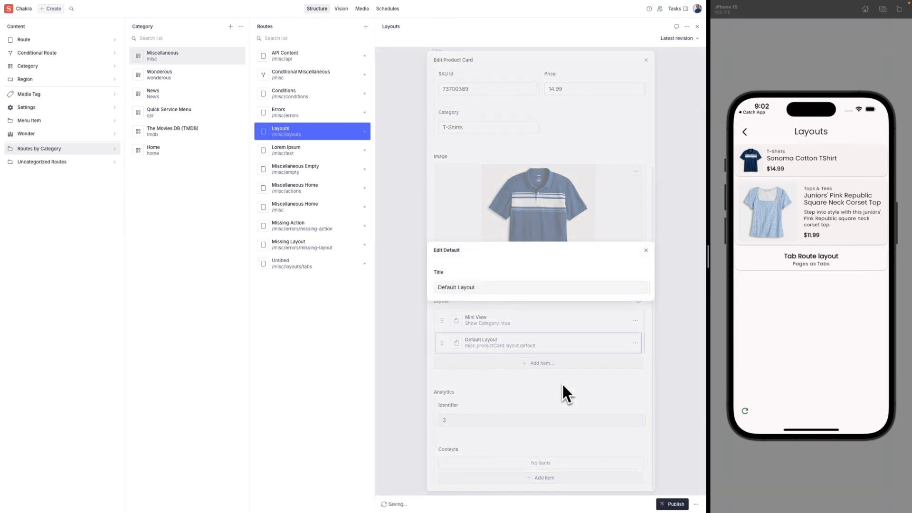
pyautogui.click(537, 365)
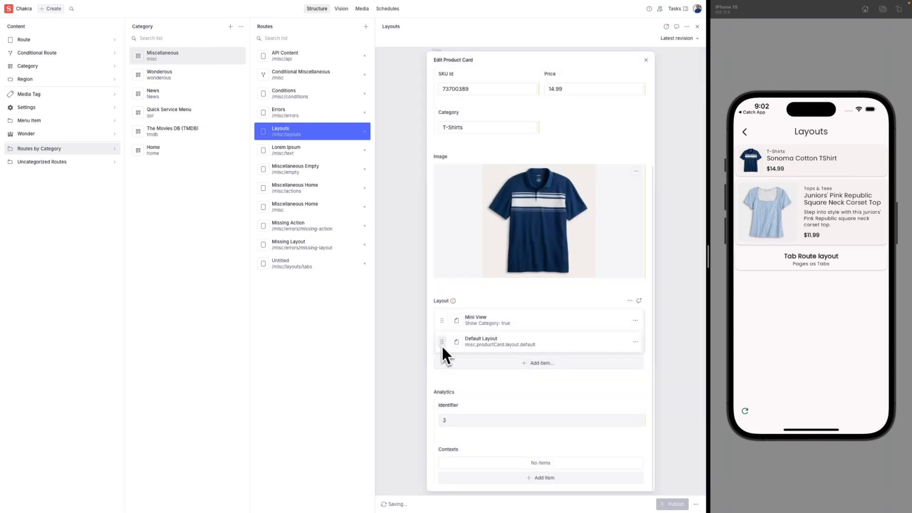
pyautogui.moveTo(442, 343); pyautogui.dragTo(441, 320)
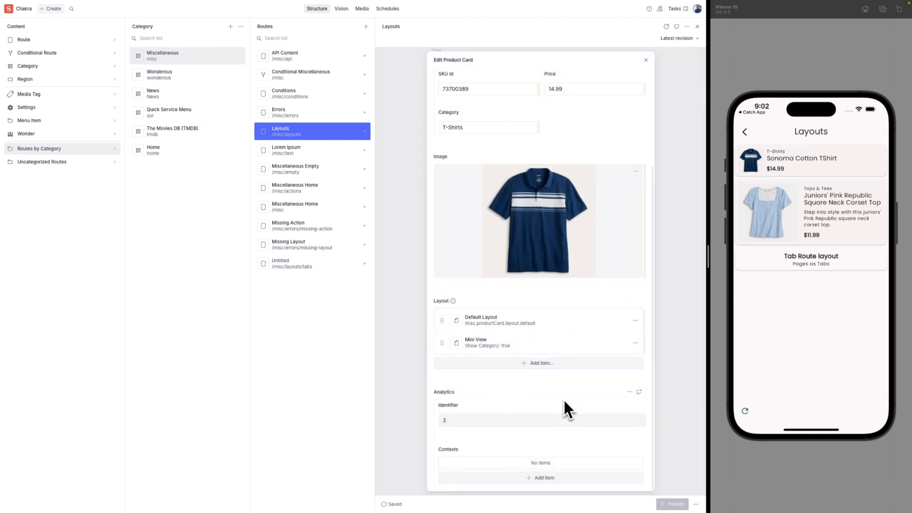
pyautogui.click(746, 413)
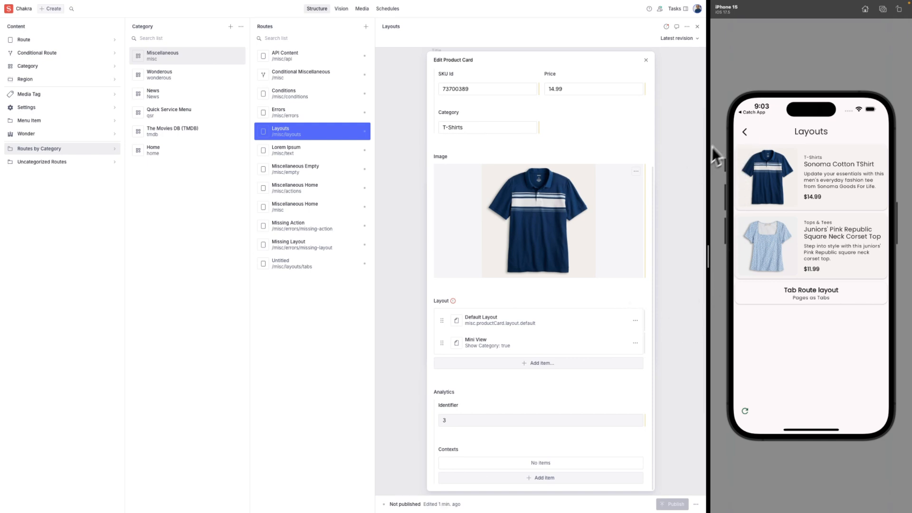
# In the phone preview, open Errors and try Missing Content Layout, Missing Action, then Missing App Route.
pyautogui.click(745, 134)
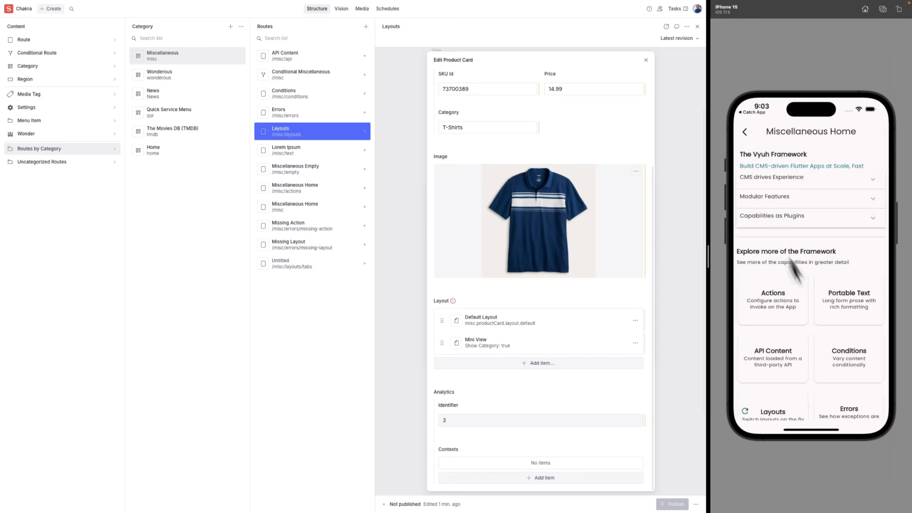
pyautogui.moveTo(808, 341); pyautogui.dragTo(813, 283)
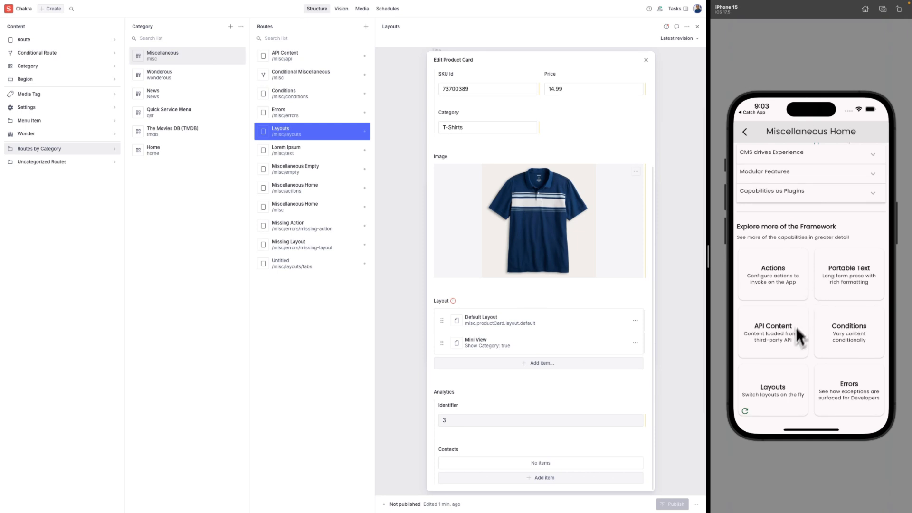
pyautogui.click(849, 390)
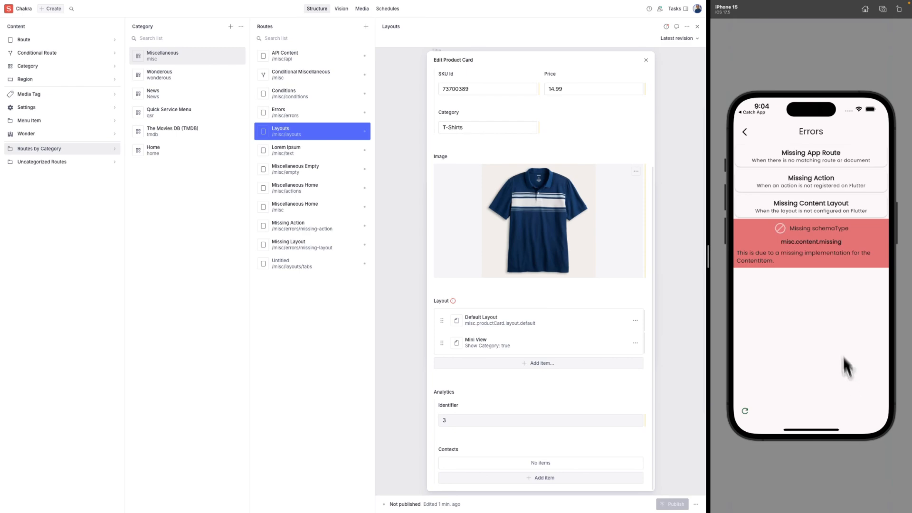
pyautogui.click(804, 210)
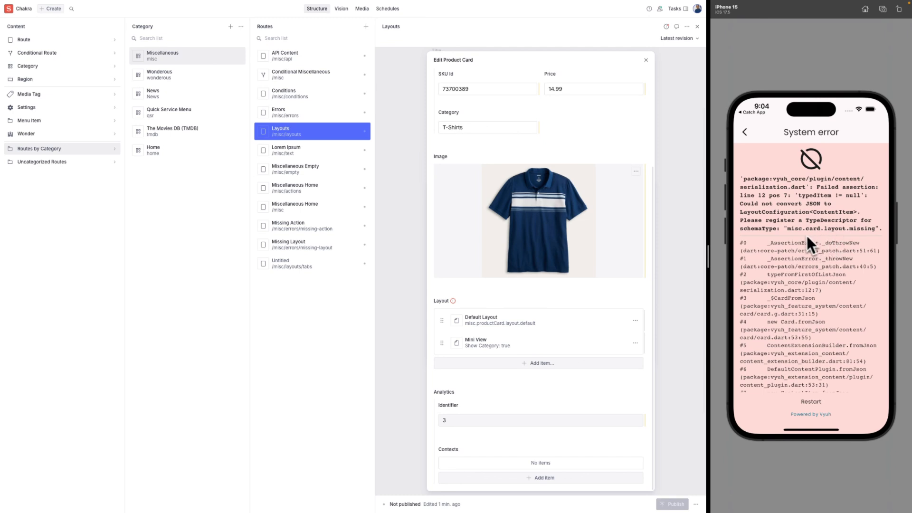
pyautogui.click(744, 134)
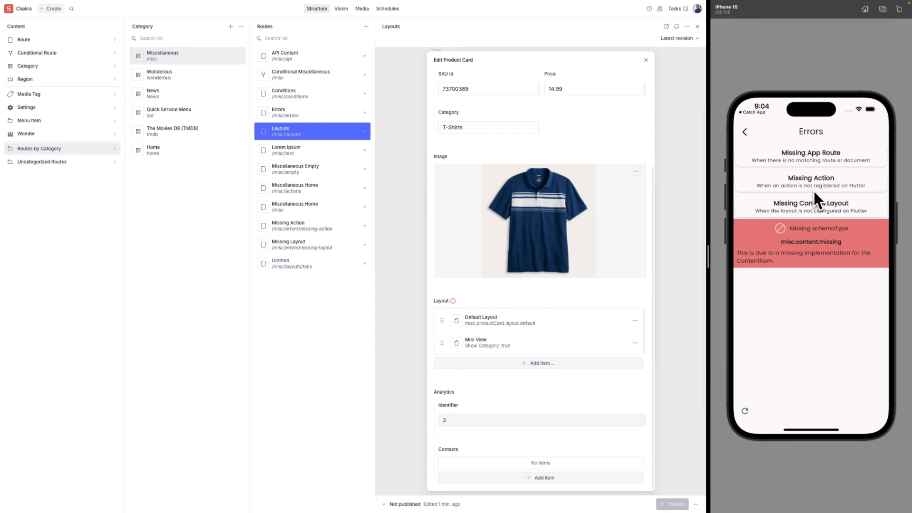
pyautogui.click(814, 186)
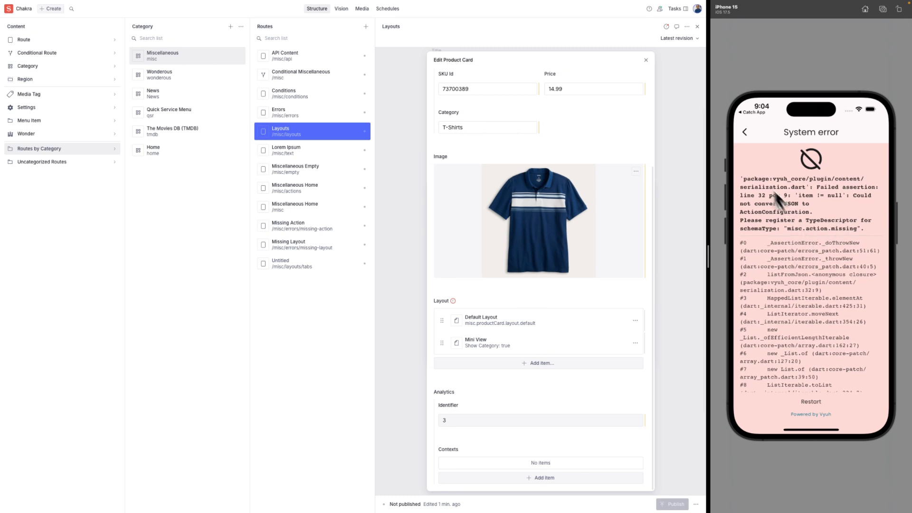
pyautogui.click(747, 139)
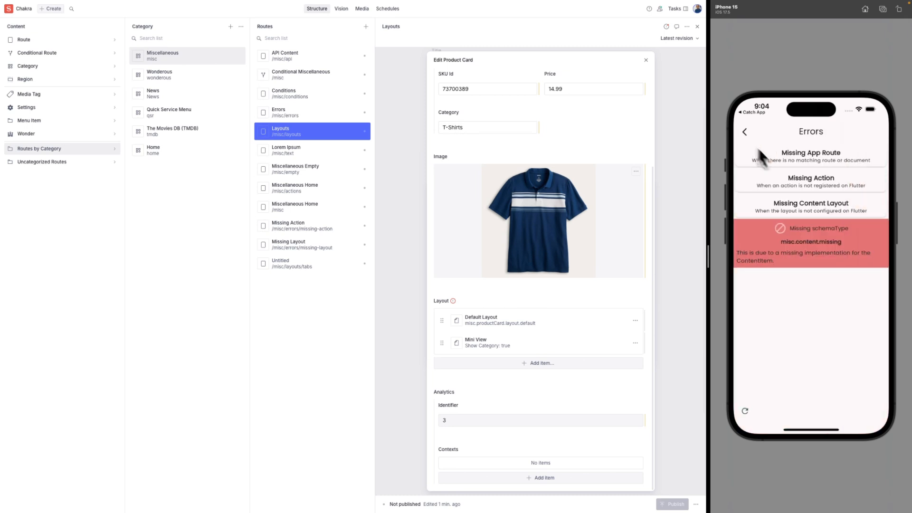
pyautogui.click(814, 163)
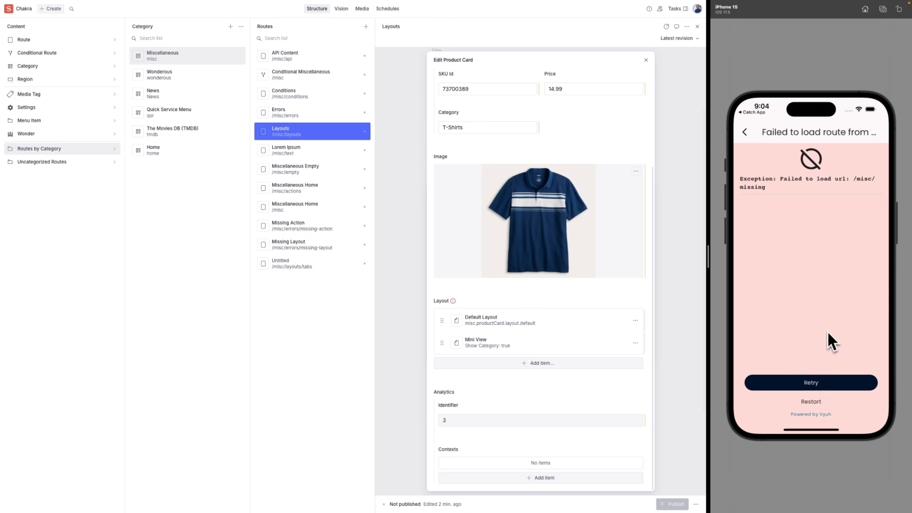
pyautogui.click(647, 63)
# Close the card and region editors and create a new Route document.
pyautogui.click(645, 64)
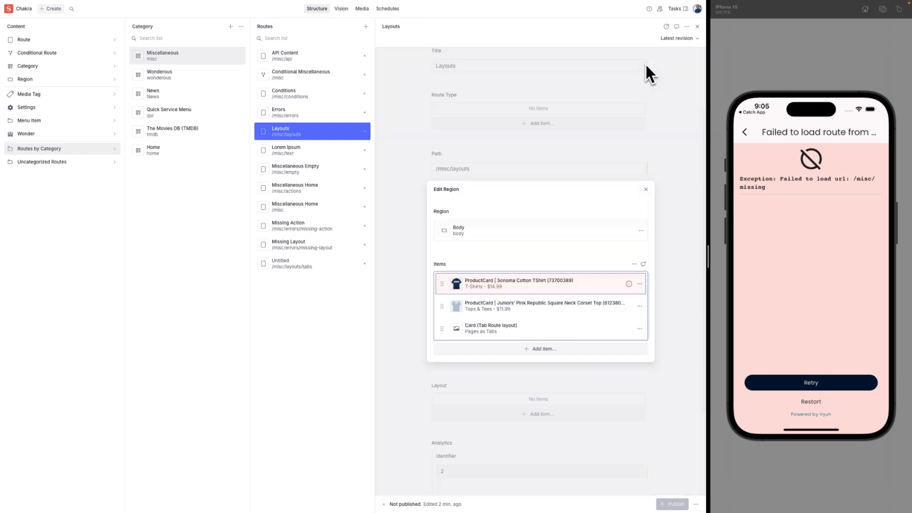
pyautogui.click(671, 93)
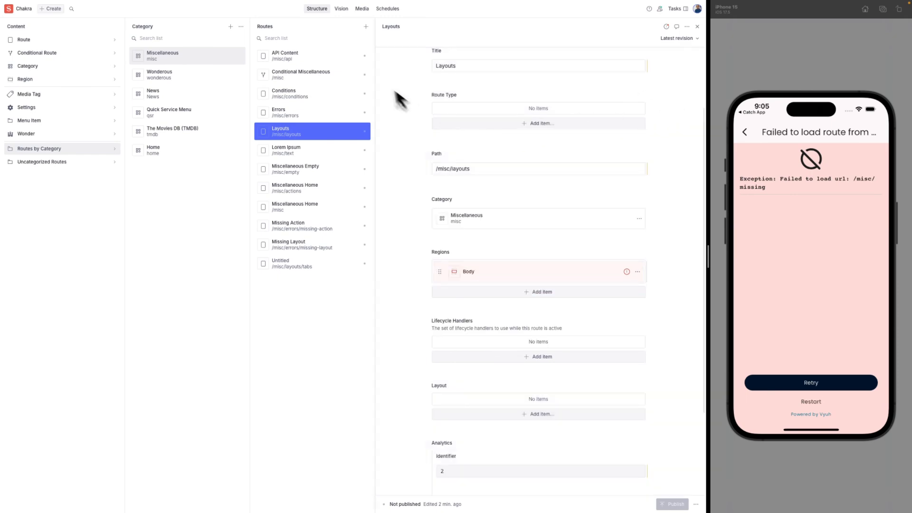
pyautogui.click(366, 26)
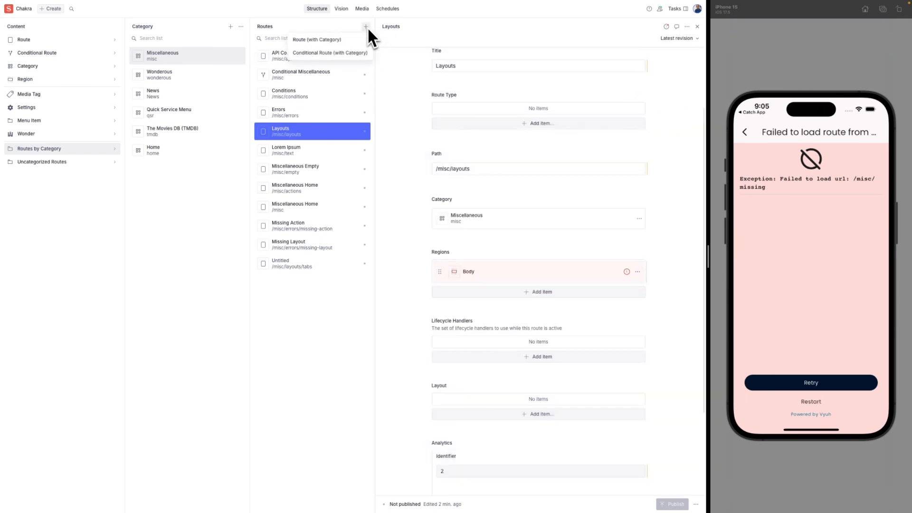
pyautogui.click(360, 39)
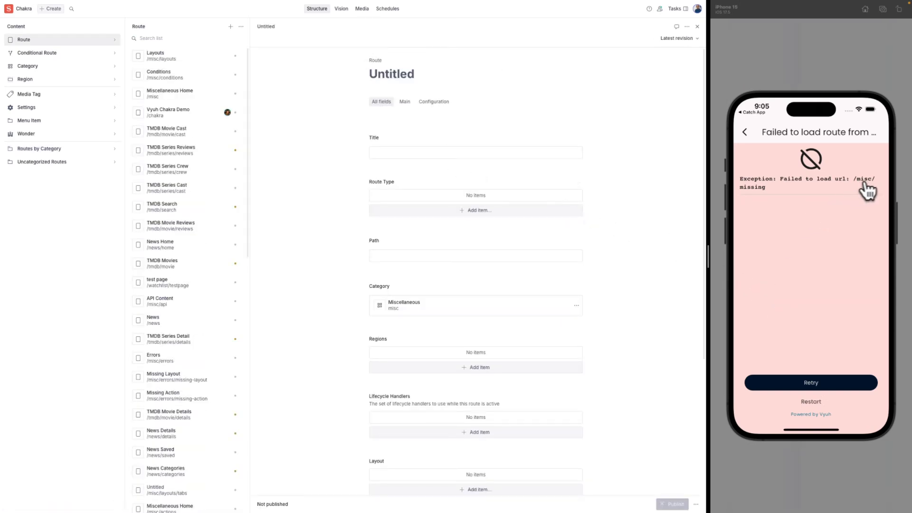
# Set the new route's path to /misc/missing.
pyautogui.click(479, 257)
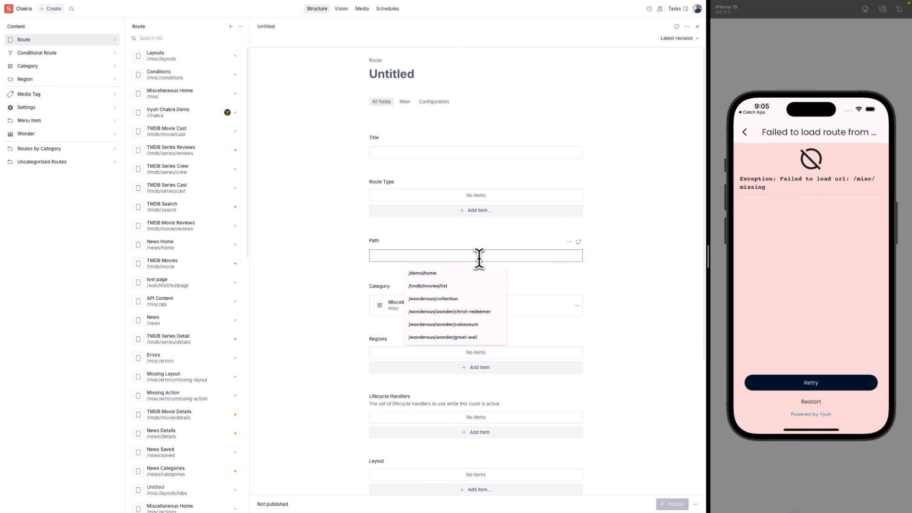
pyautogui.write('/misc/missing')
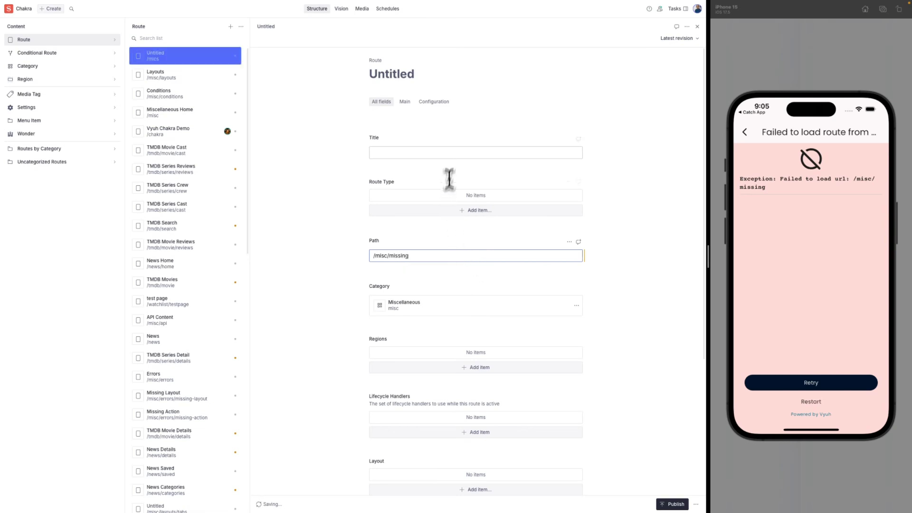
# Title the route 'Missing -- but really remove it' and retry loading it in the phone preview.
pyautogui.click(456, 153)
pyautogui.write('Missing')
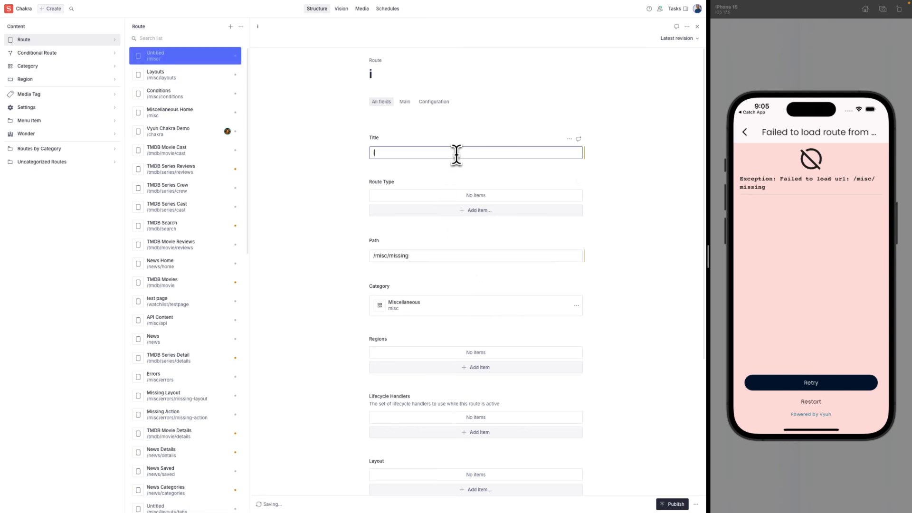
pyautogui.write(' -- ')
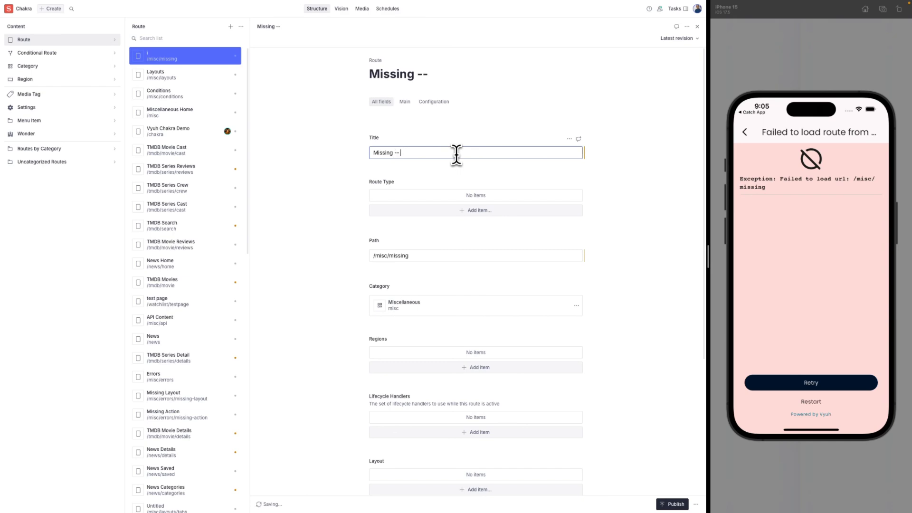
pyautogui.write('but really R')
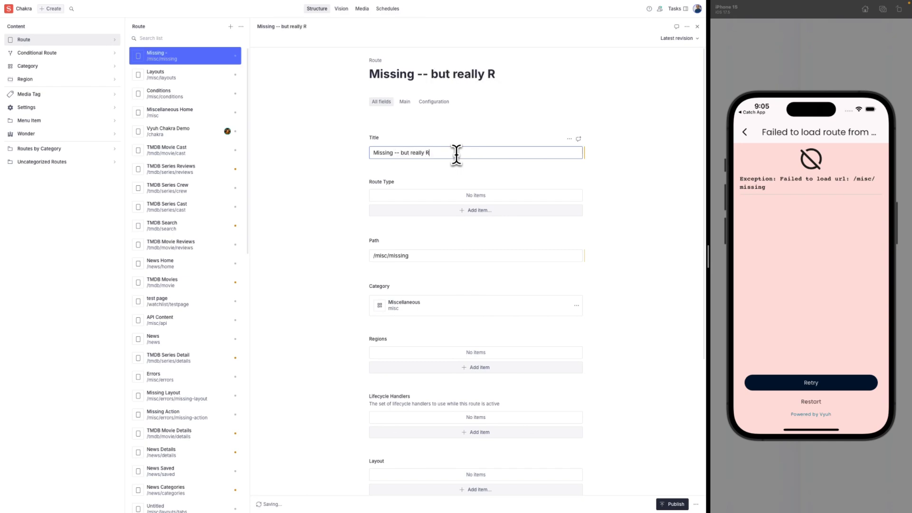
pyautogui.write('emove this ... ')
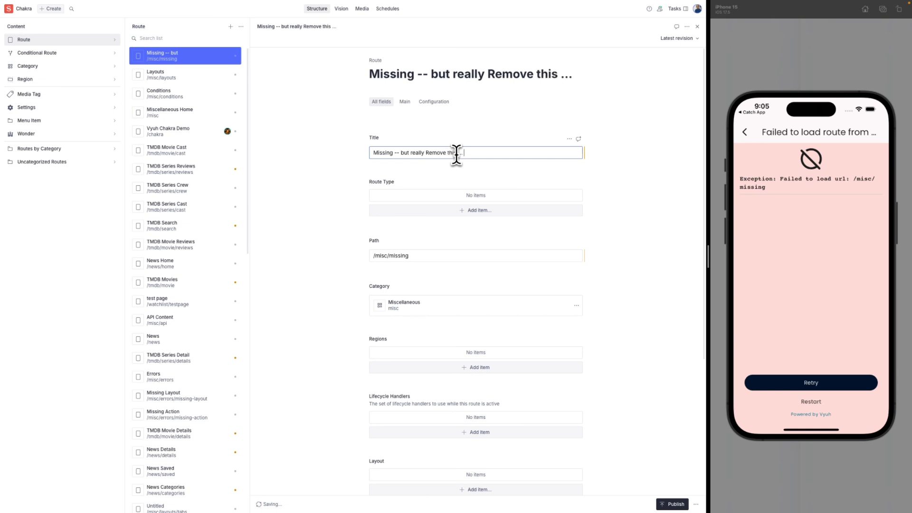
pyautogui.write('htis wa')
pyautogui.press('BackSpace')
pyautogui.press('BackSpace')
pyautogui.press('BackSpace')
pyautogui.press('BackSpace')
pyautogui.press('BackSpace')
pyautogui.press('BackSpace')
pyautogui.press('BackSpace')
pyautogui.press('BackSpace')
pyautogui.press('BackSpace')
pyautogui.press('BackSpace')
pyautogui.press('BackSpace')
pyautogui.press('BackSpace')
pyautogui.write('it')
pyautogui.hotkey('alt', 'shift', 'Left')
pyautogui.press('Left')
pyautogui.press('Delete')
pyautogui.write('r')
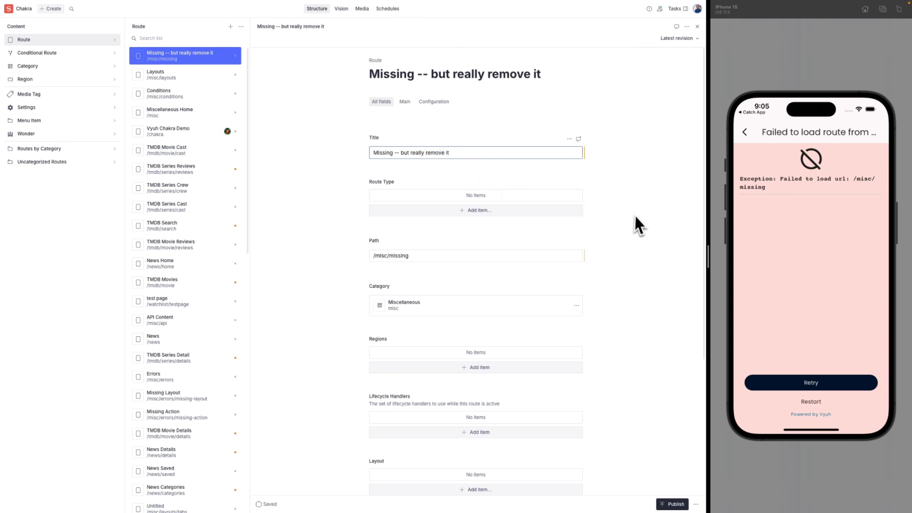
pyautogui.click(634, 218)
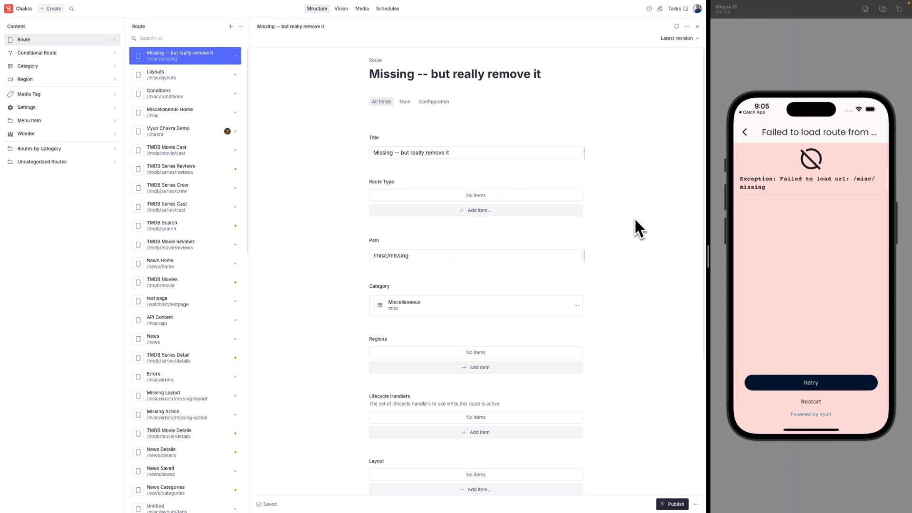
pyautogui.click(802, 382)
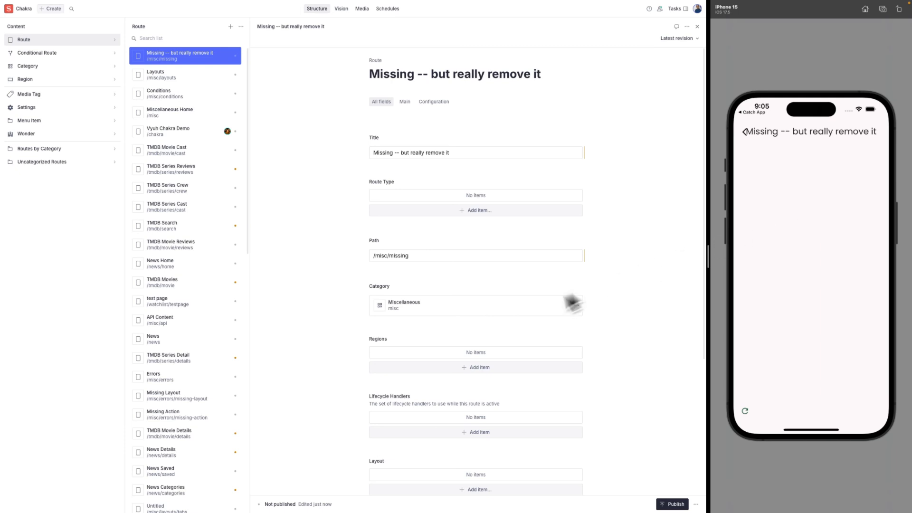
# Retitle the /misc/missing route 'Missing Page Added' and reload the phone preview.
pyautogui.click(465, 369)
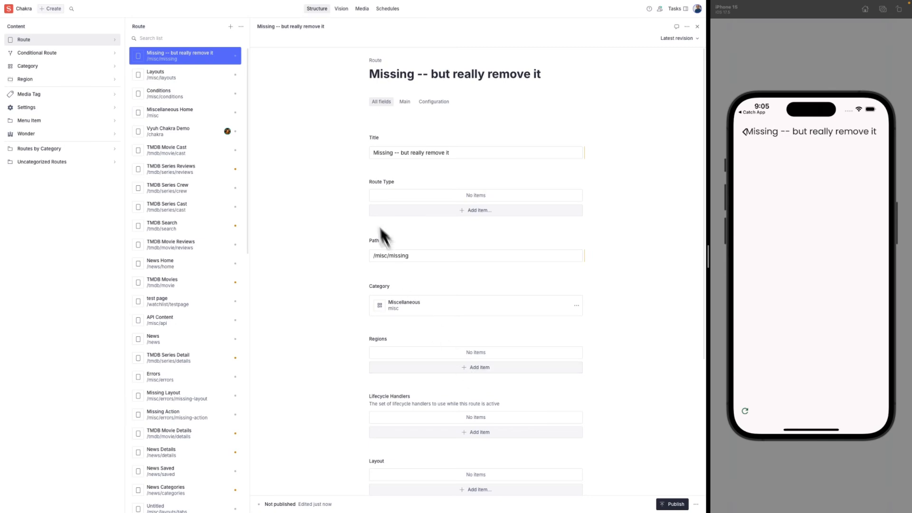
pyautogui.click(696, 504)
pyautogui.tripleClick(465, 154)
pyautogui.write('Miss')
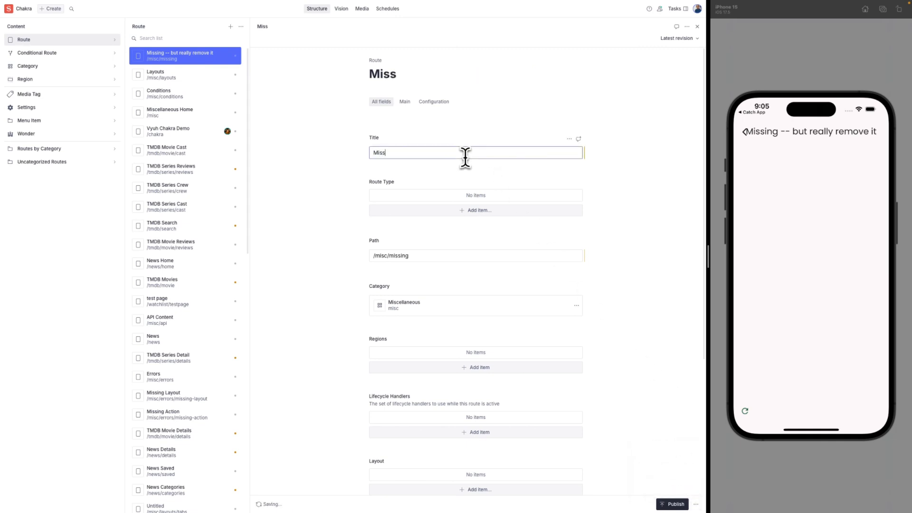
pyautogui.write('ing Page Added')
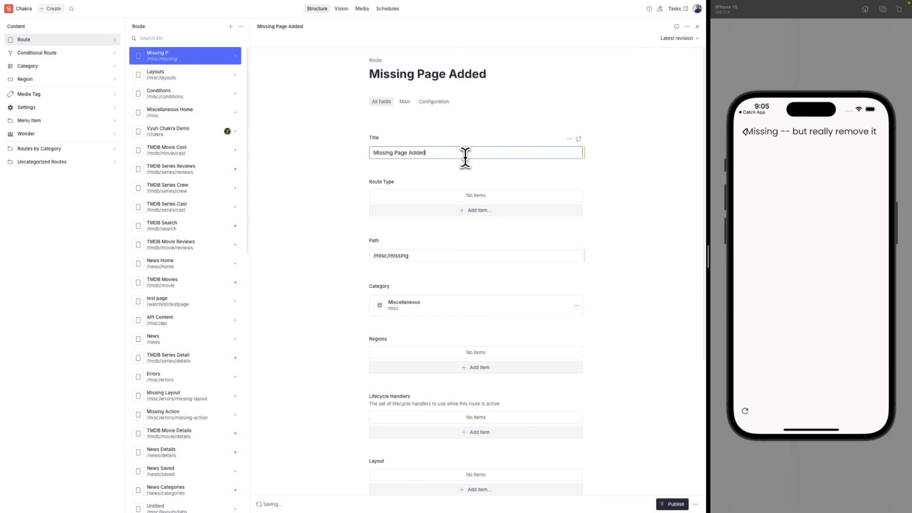
pyautogui.click(744, 412)
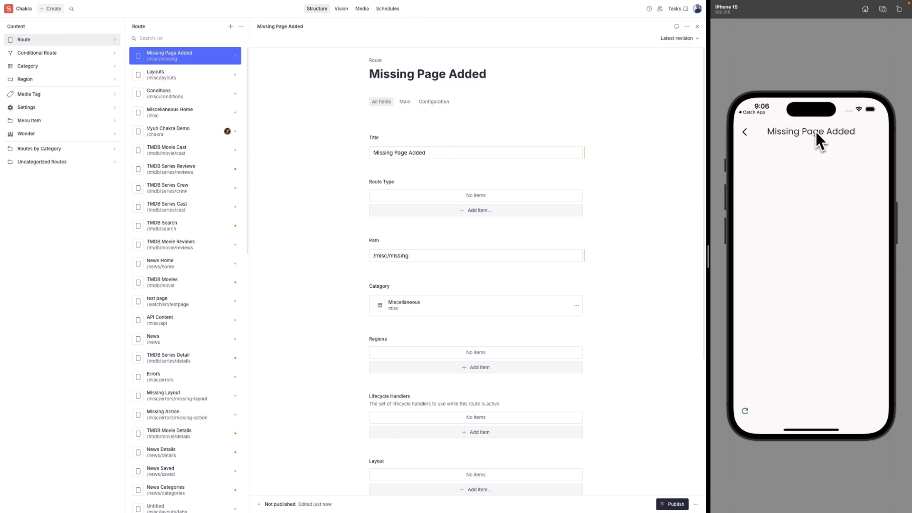
pyautogui.click(644, 427)
# Delete the Missing Page Added route, then list the Miscellaneous category's routes.
pyautogui.click(696, 504)
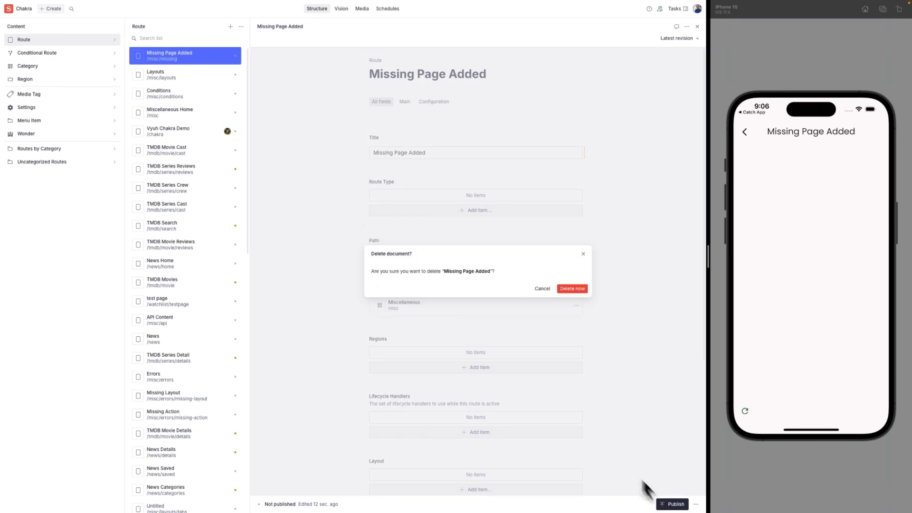
pyautogui.click(572, 289)
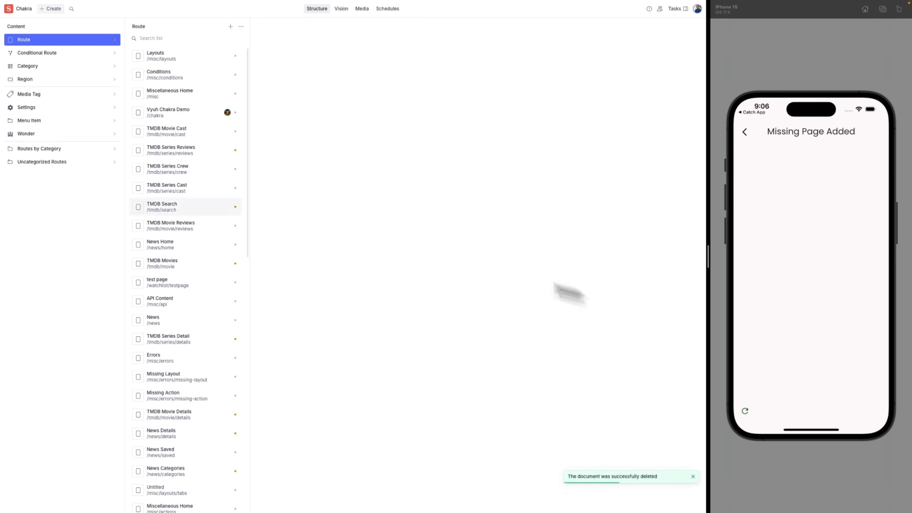
pyautogui.click(76, 149)
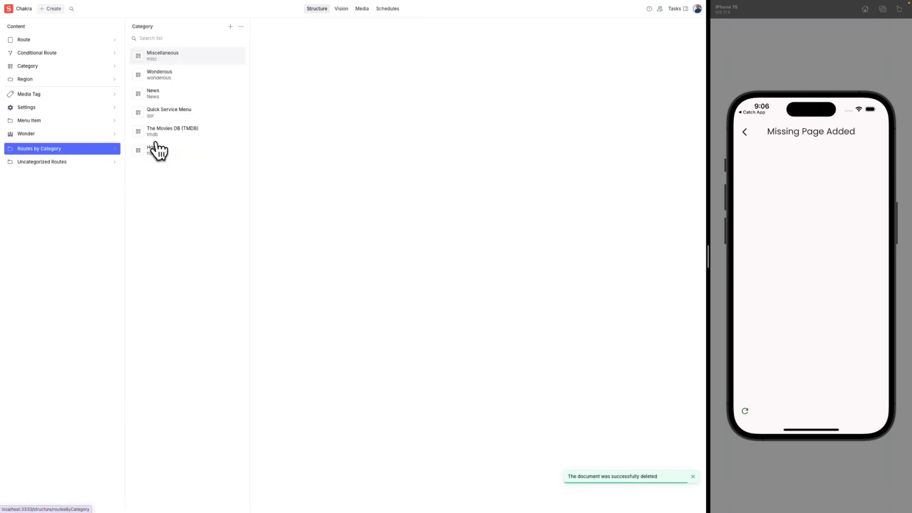
pyautogui.click(178, 56)
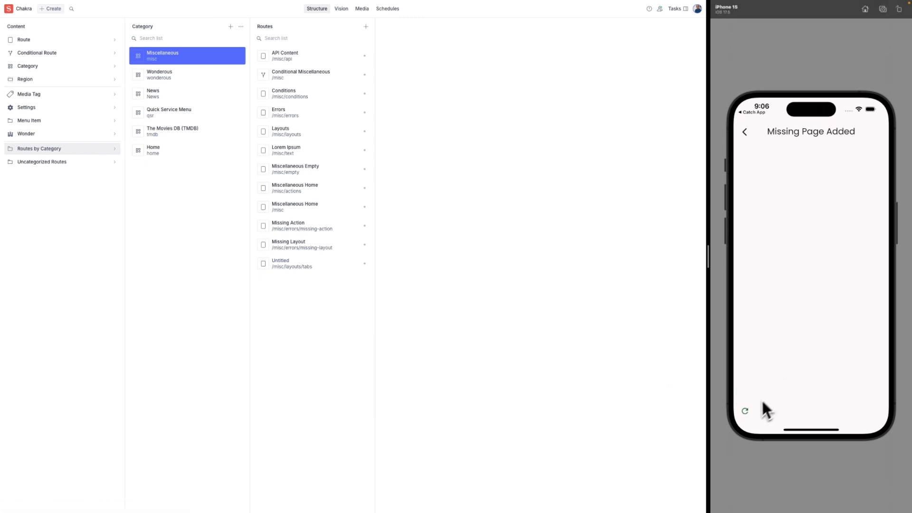
# Reload the app in the phone preview and back out of the failed route error.
pyautogui.click(745, 412)
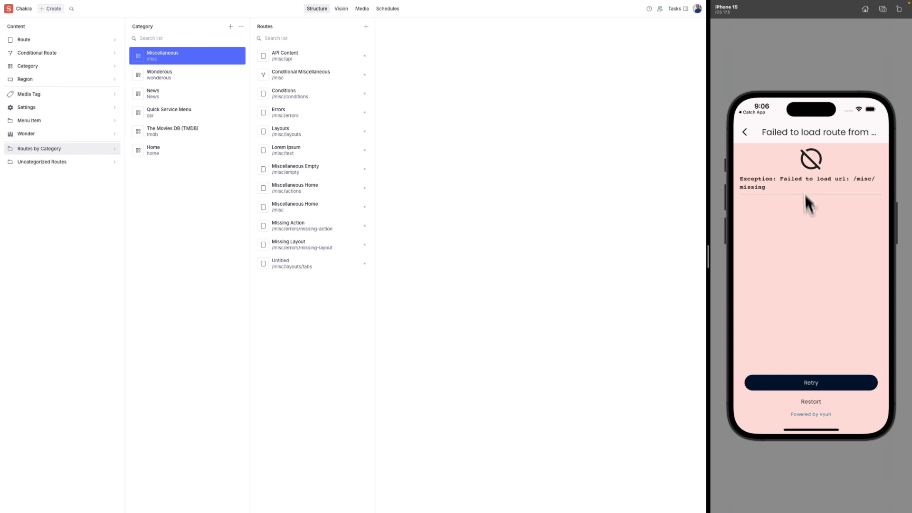
pyautogui.click(745, 134)
pyautogui.click(744, 134)
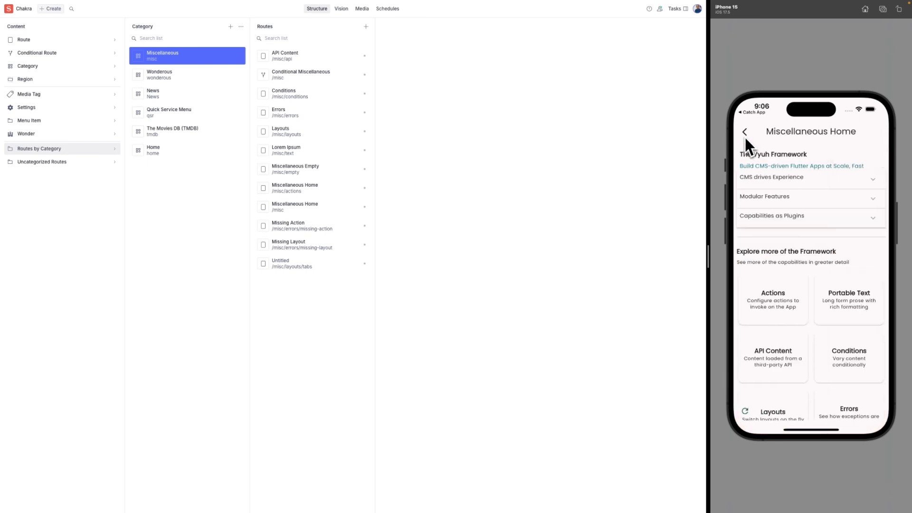
# Return to the Vyuh Chakra Demo home and open the Wonderous example.
pyautogui.moveTo(826, 286); pyautogui.dragTo(846, 226)
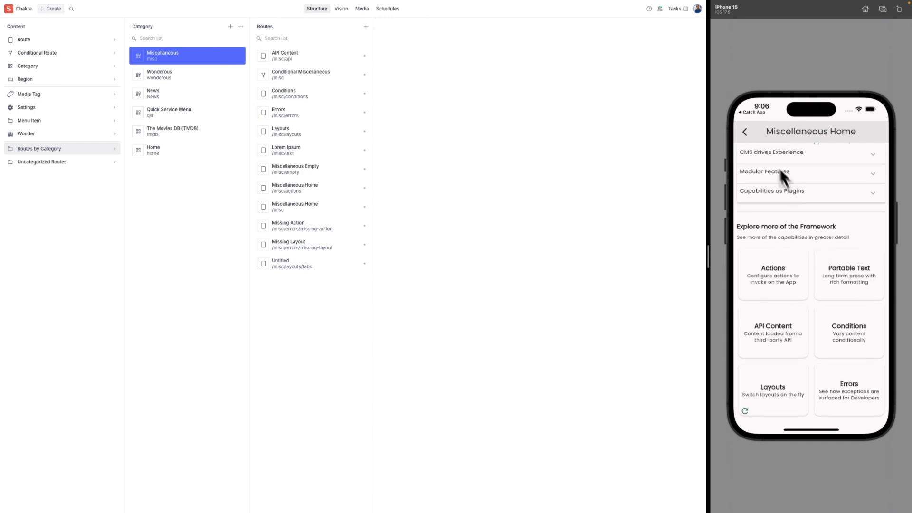
pyautogui.click(745, 134)
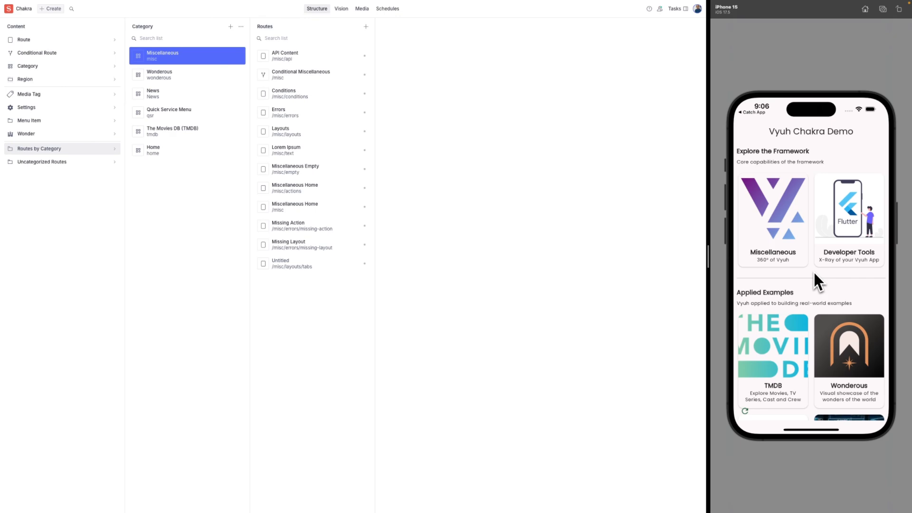
pyautogui.scroll(-3, 813, 272)
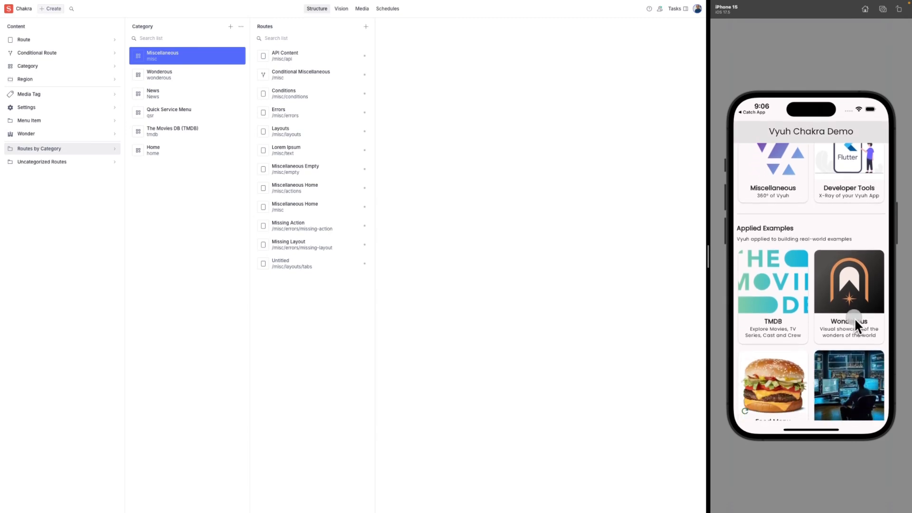
pyautogui.click(852, 310)
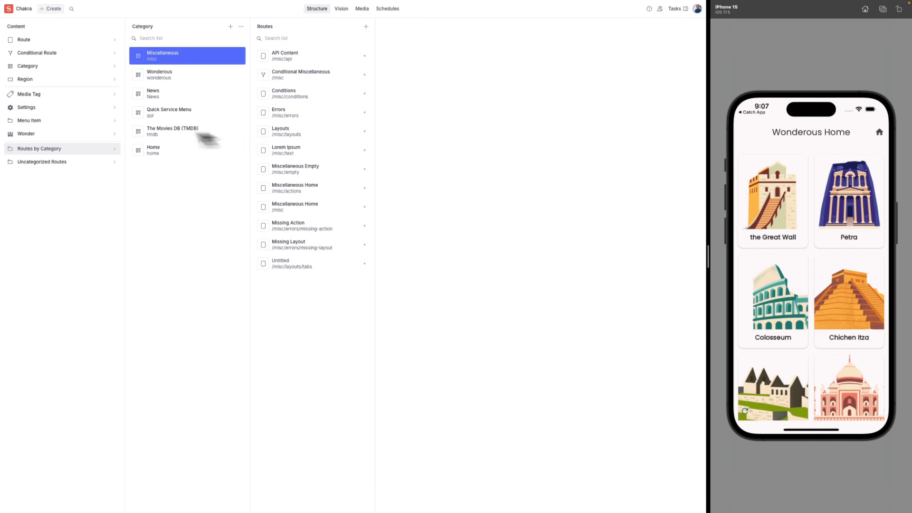
# Open the Taj Mahal entry from the Wonder document list.
pyautogui.click(34, 134)
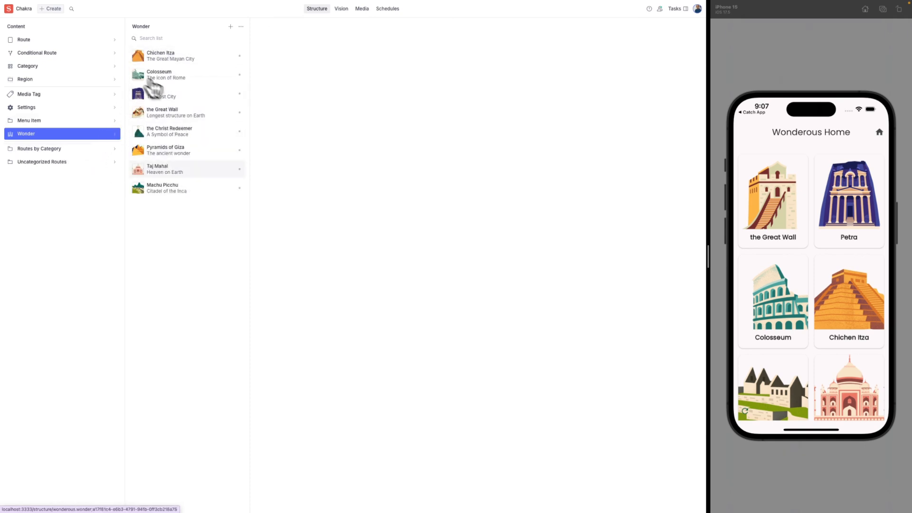
pyautogui.moveTo(808, 366); pyautogui.dragTo(812, 418)
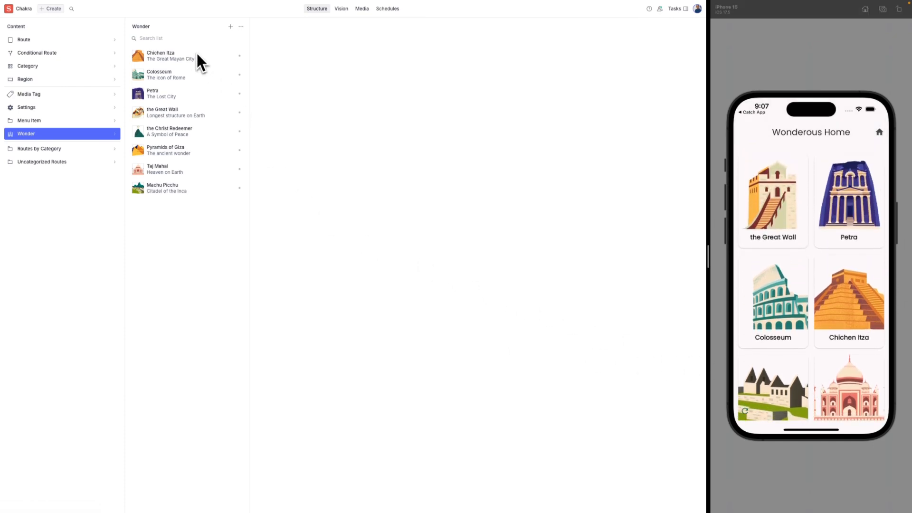
pyautogui.click(196, 174)
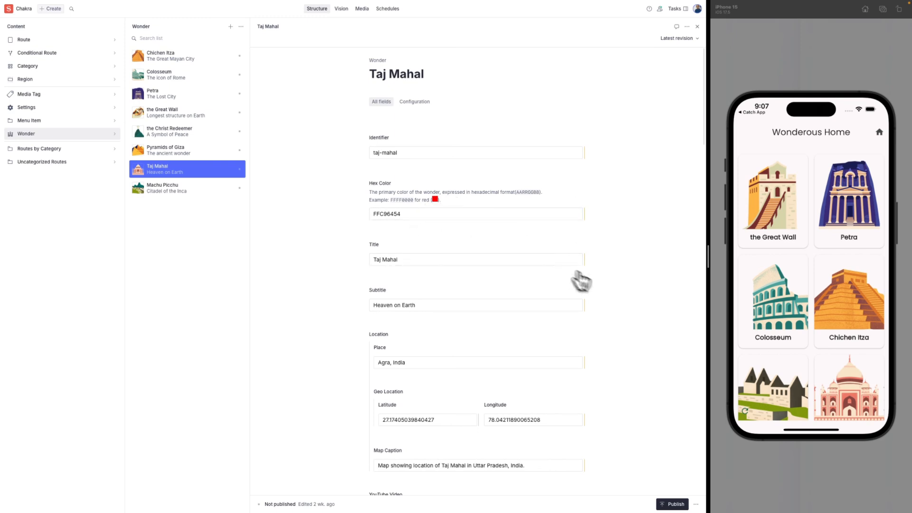
pyautogui.scroll(-4, 523, 336)
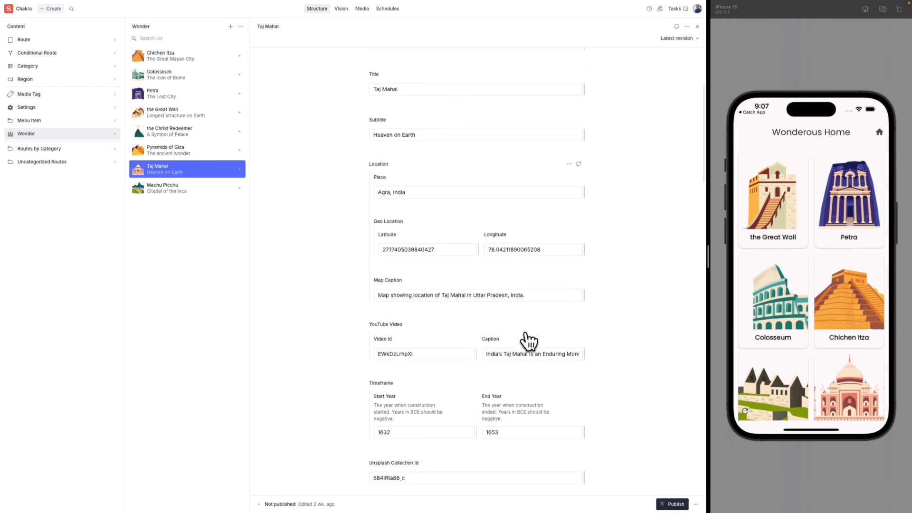
pyautogui.scroll(-2, 546, 366)
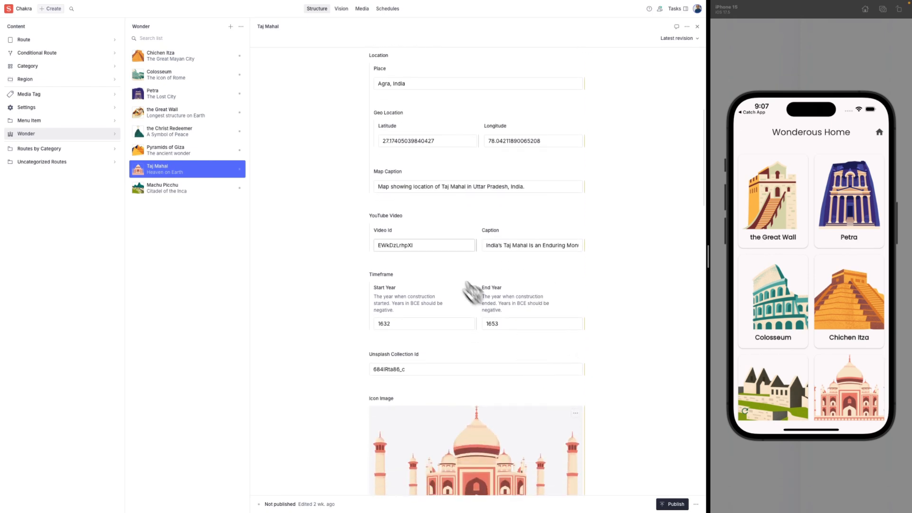
pyautogui.scroll(-2, 491, 319)
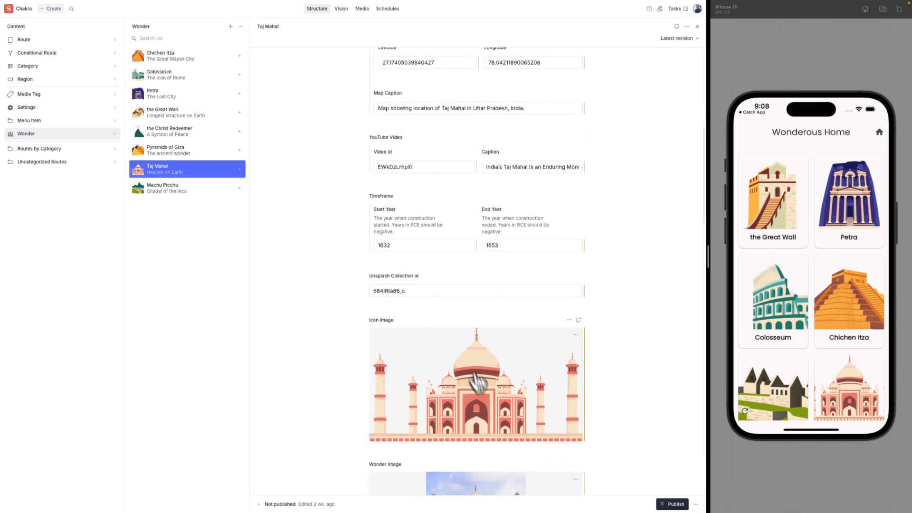
pyautogui.scroll(-6, 493, 410)
pyautogui.scroll(-3, 494, 405)
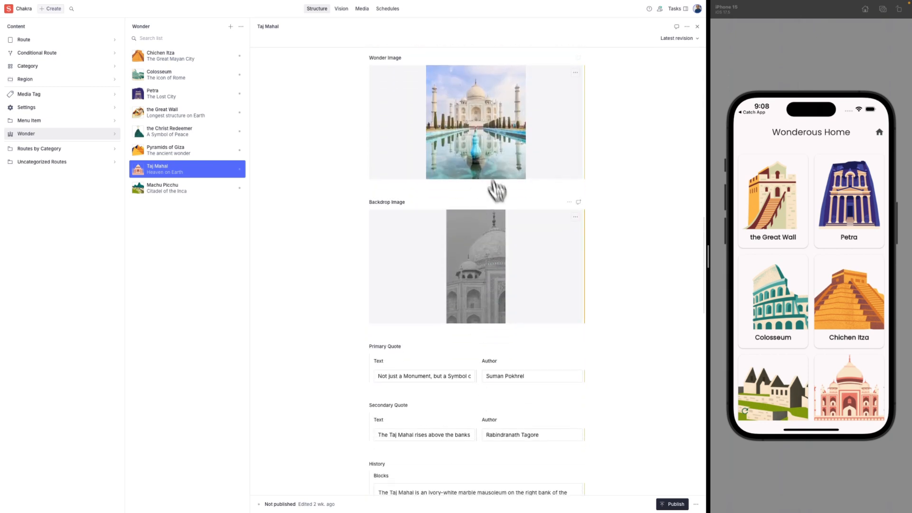
pyautogui.scroll(-1, 494, 299)
pyautogui.scroll(-4, 499, 297)
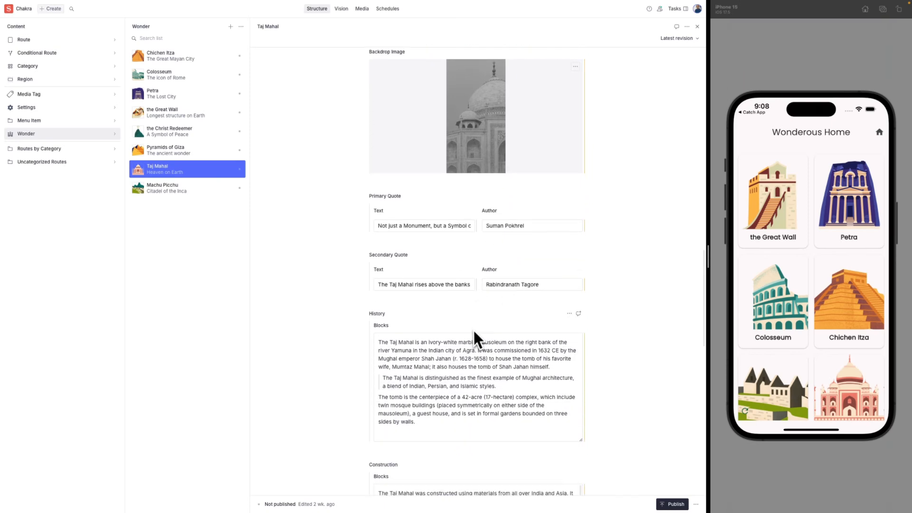
pyautogui.scroll(-5, 443, 304)
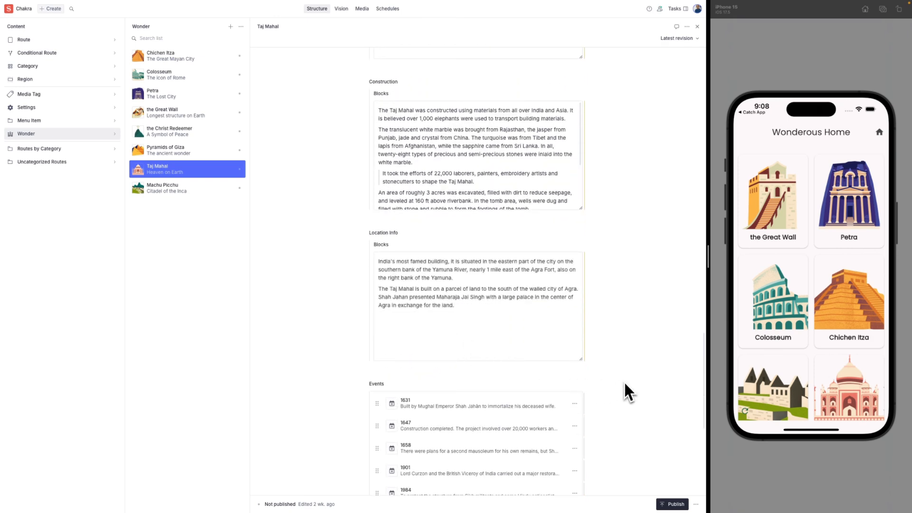
pyautogui.scroll(-4, 625, 384)
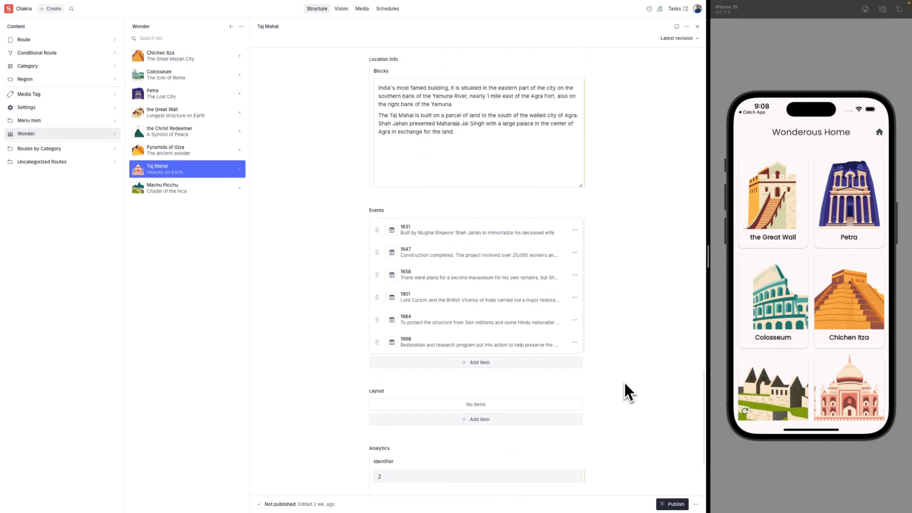
pyautogui.scroll(-2, 624, 384)
pyautogui.scroll(4, 624, 384)
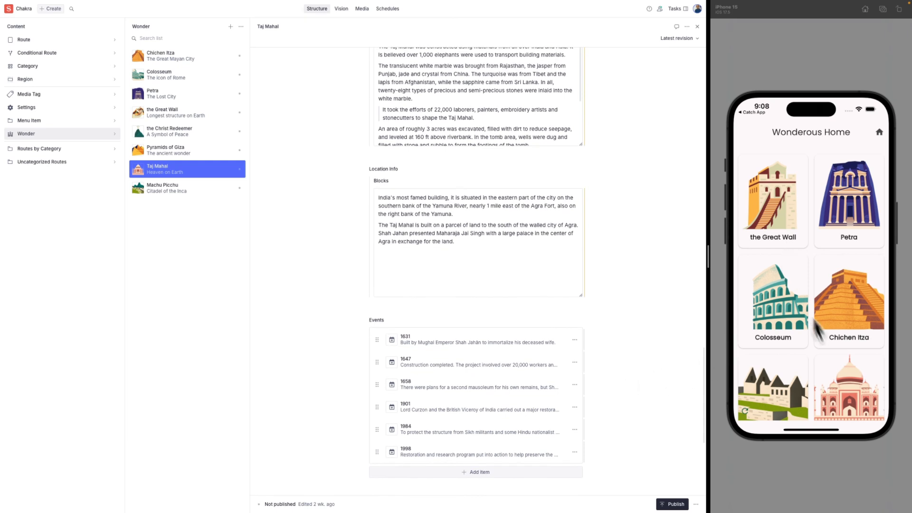
# Open the Taj Mahal detail screen in the app and find the document's Primary Quote.
pyautogui.click(846, 383)
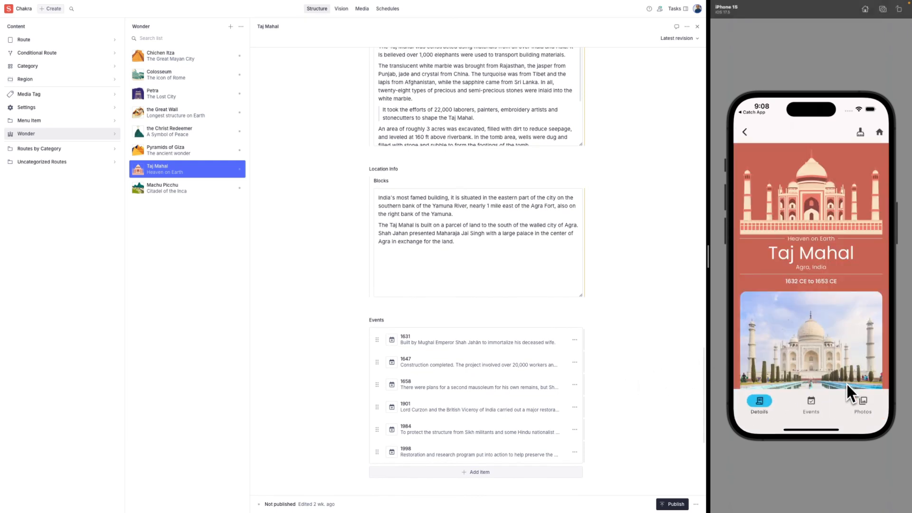
pyautogui.scroll(3, 600, 182)
pyautogui.scroll(4, 602, 180)
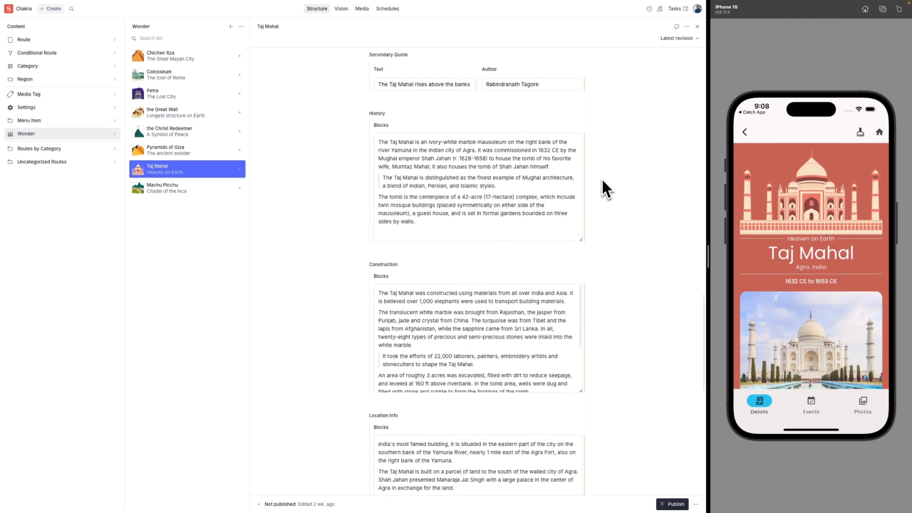
pyautogui.scroll(-3, 818, 273)
pyautogui.scroll(-4, 818, 272)
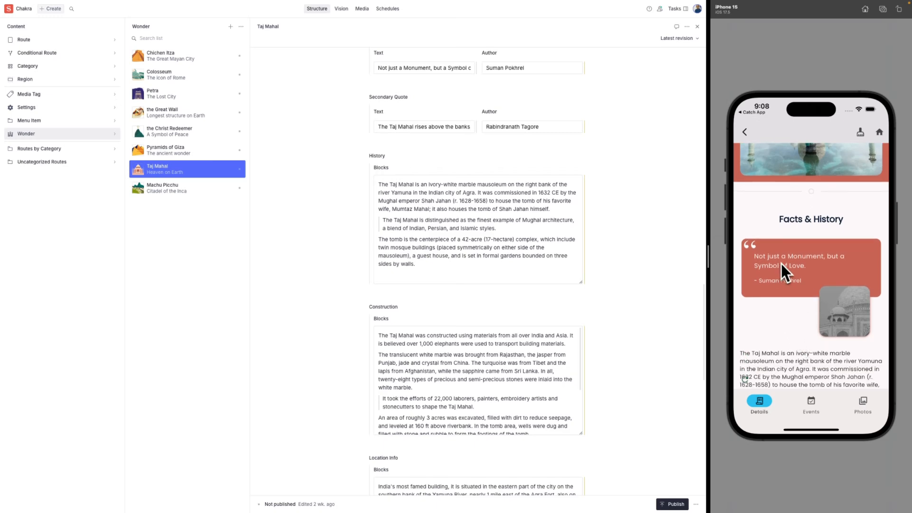
pyautogui.scroll(5, 656, 335)
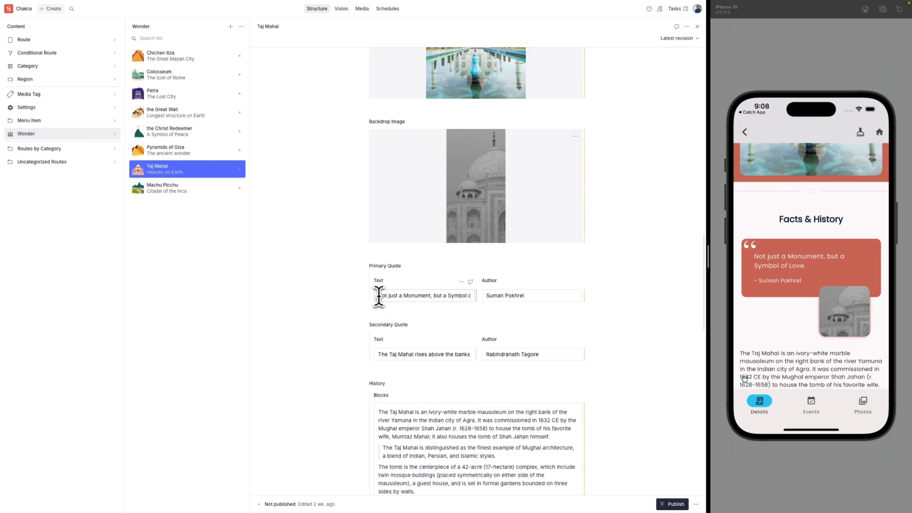
pyautogui.moveTo(375, 295); pyautogui.dragTo(460, 297)
pyautogui.click(459, 300)
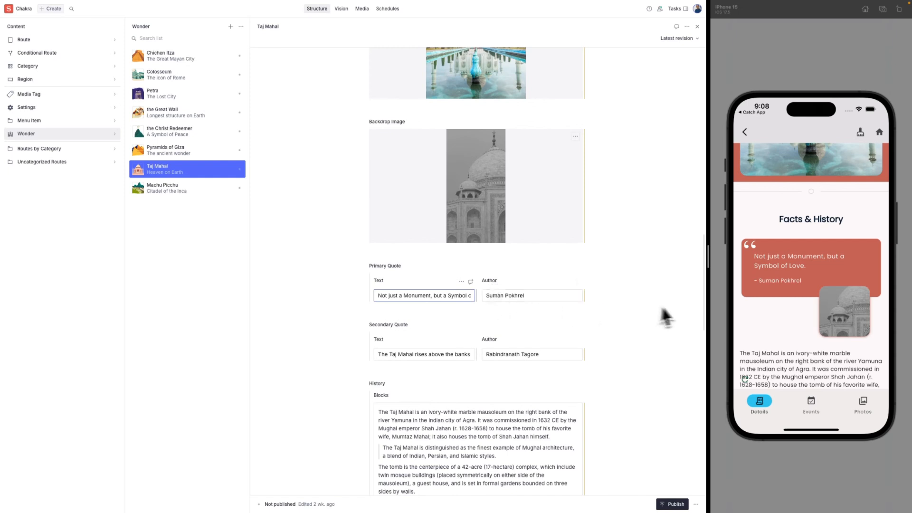
# Scroll the Taj Mahal detail screen down to its YouTube video.
pyautogui.scroll(-10, 814, 264)
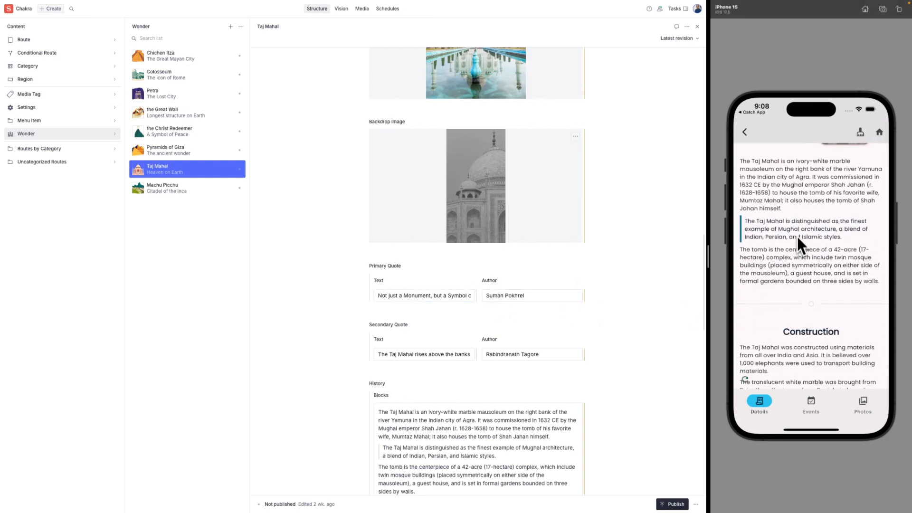
pyautogui.moveTo(796, 269); pyautogui.dragTo(798, 232)
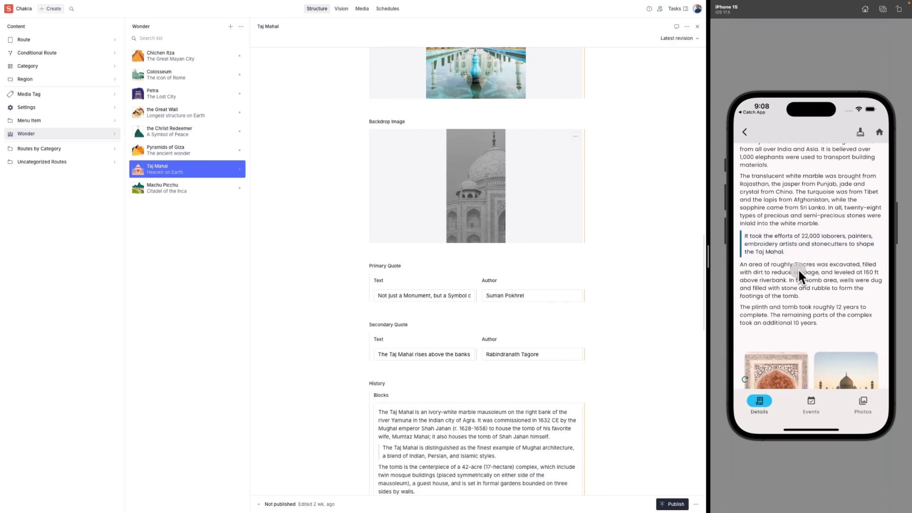
pyautogui.moveTo(798, 269); pyautogui.dragTo(804, 220)
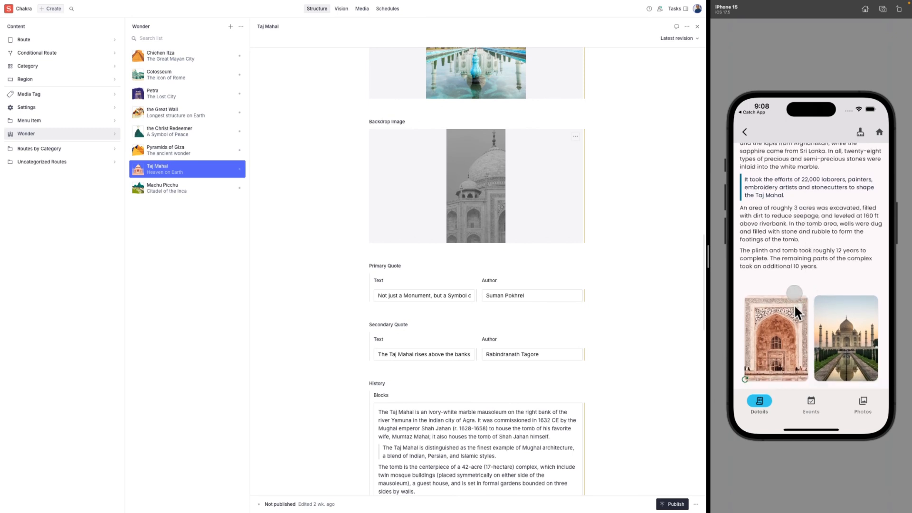
pyautogui.moveTo(795, 304); pyautogui.dragTo(794, 249)
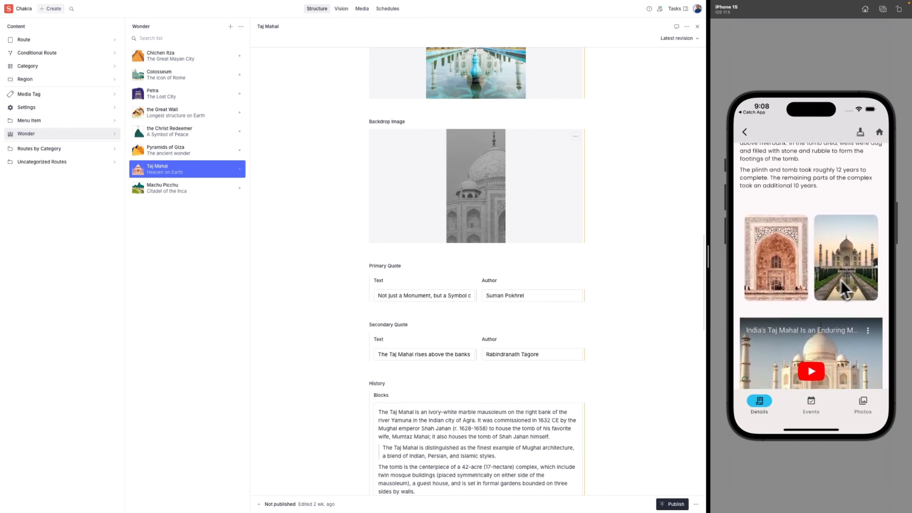
pyautogui.scroll(-5, 818, 192)
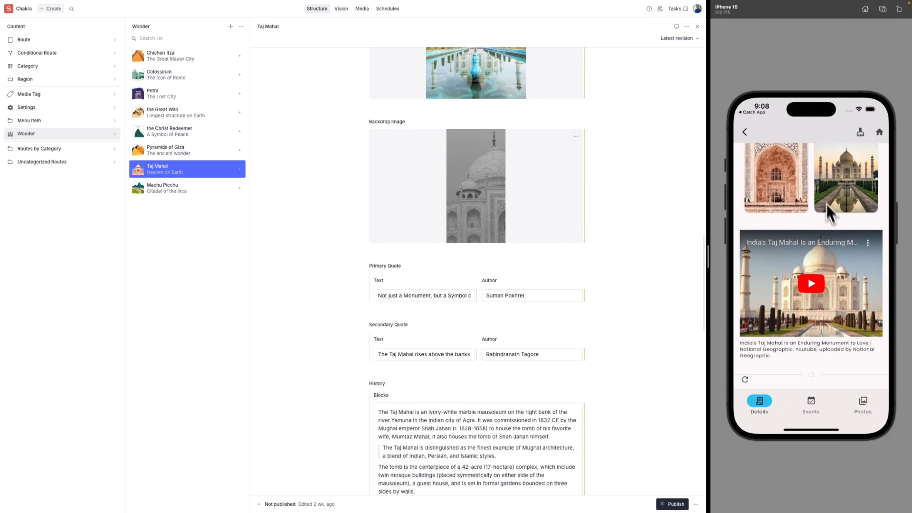
# Play the Taj Mahal video, skip to about 1:02, then dismiss the full-screen player.
pyautogui.click(811, 263)
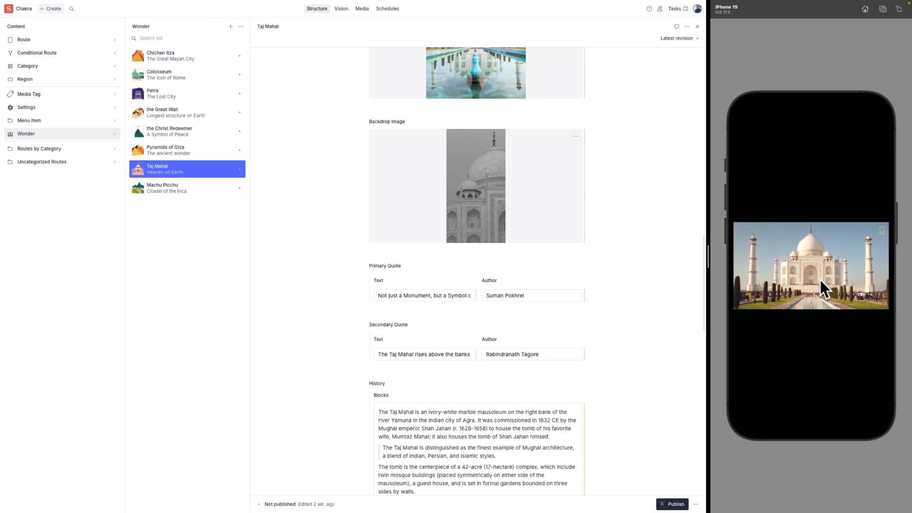
pyautogui.click(811, 348)
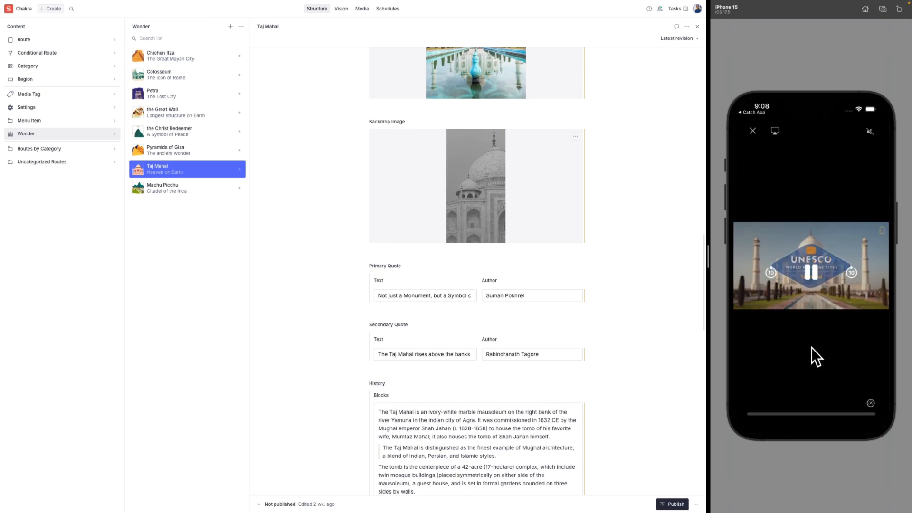
pyautogui.moveTo(756, 406); pyautogui.dragTo(817, 407)
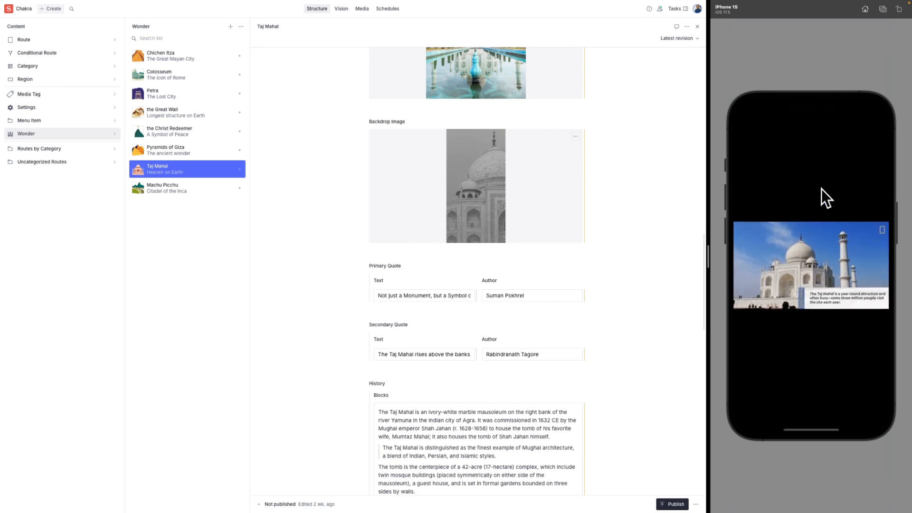
pyautogui.moveTo(822, 189); pyautogui.dragTo(813, 263)
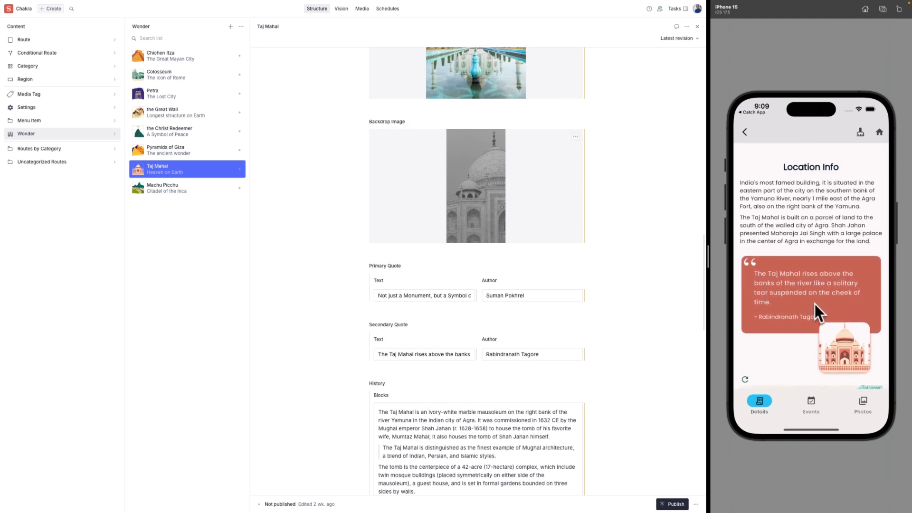
pyautogui.moveTo(797, 346); pyautogui.dragTo(798, 291)
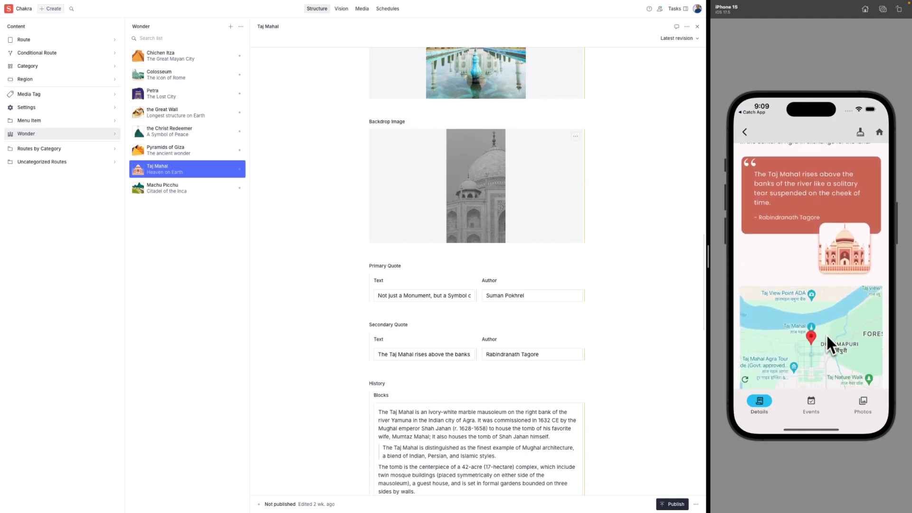
pyautogui.moveTo(813, 348)
pyautogui.mouseDown()
pyautogui.moveTo(820, 333)
pyautogui.moveTo(817, 372)
pyautogui.moveTo(764, 358)
pyautogui.moveTo(807, 346)
pyautogui.mouseUp()
pyautogui.moveTo(792, 267); pyautogui.dragTo(798, 237)
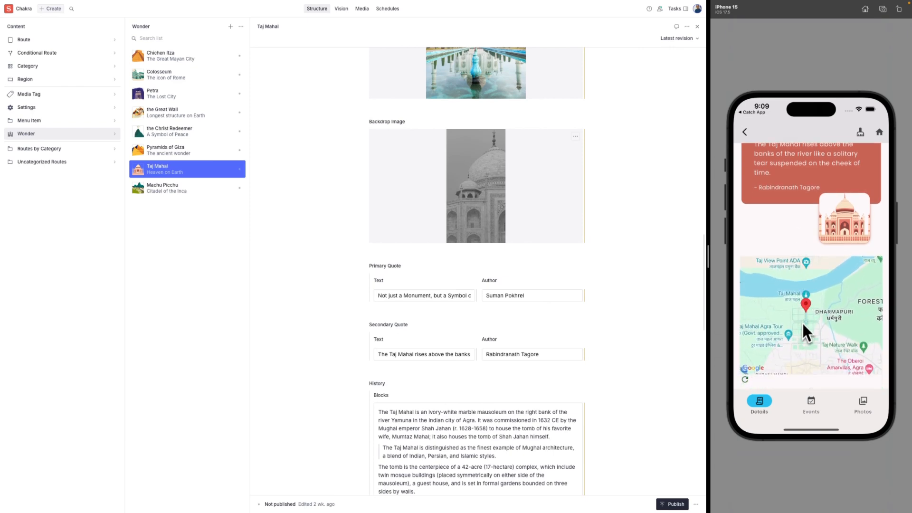
pyautogui.moveTo(803, 306)
pyautogui.mouseDown()
pyautogui.moveTo(841, 336)
pyautogui.moveTo(821, 343)
pyautogui.moveTo(800, 325)
pyautogui.moveTo(799, 310)
pyautogui.moveTo(805, 322)
pyautogui.mouseUp()
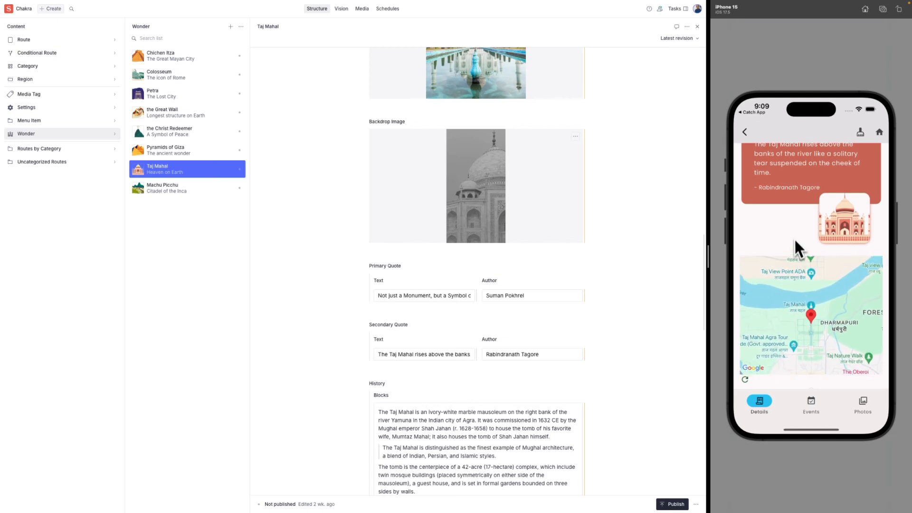
pyautogui.moveTo(796, 221); pyautogui.dragTo(800, 291)
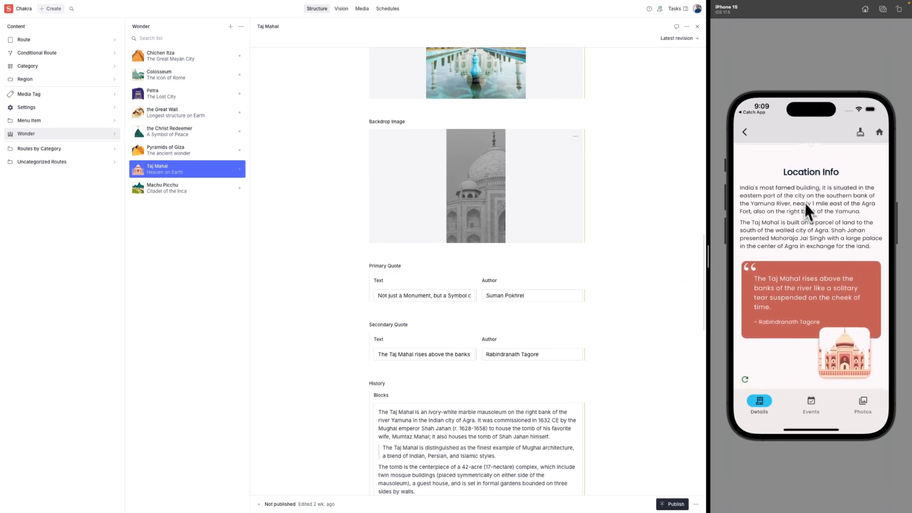
pyautogui.moveTo(805, 202); pyautogui.dragTo(808, 303)
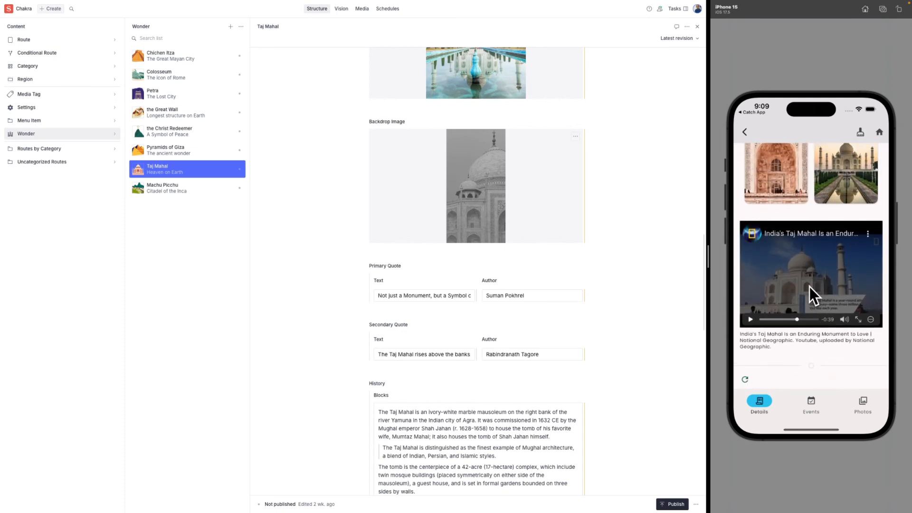
pyautogui.moveTo(820, 195); pyautogui.dragTo(819, 320)
pyautogui.moveTo(819, 279); pyautogui.dragTo(823, 349)
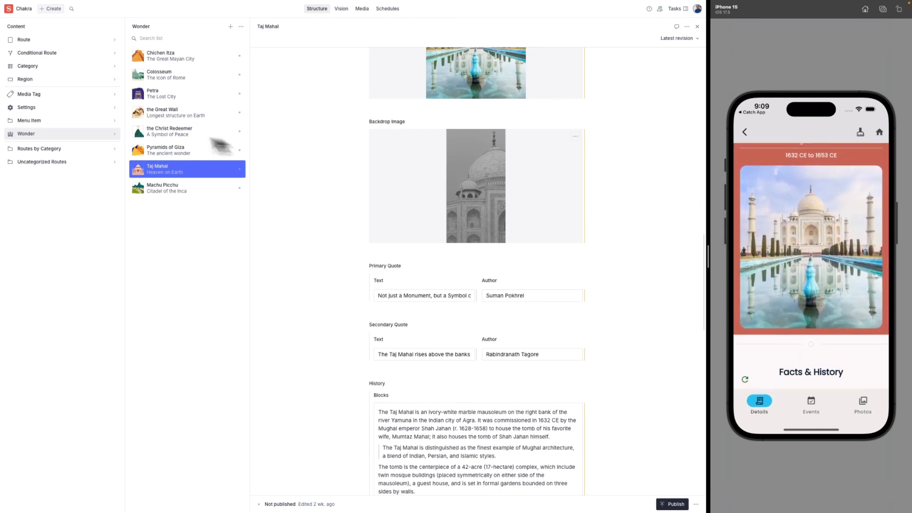
# Go to Routes by Category, Wonderous, Wonder Details, and open its Body region.
pyautogui.click(71, 151)
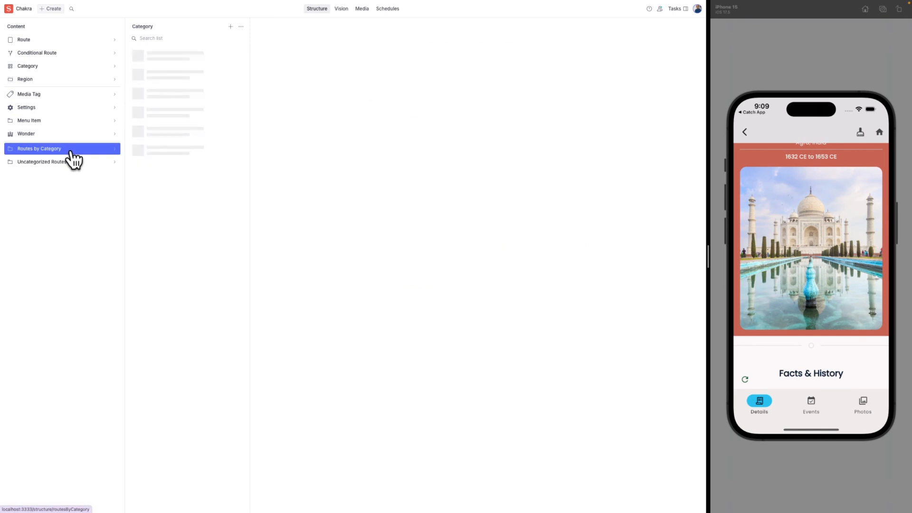
pyautogui.click(160, 76)
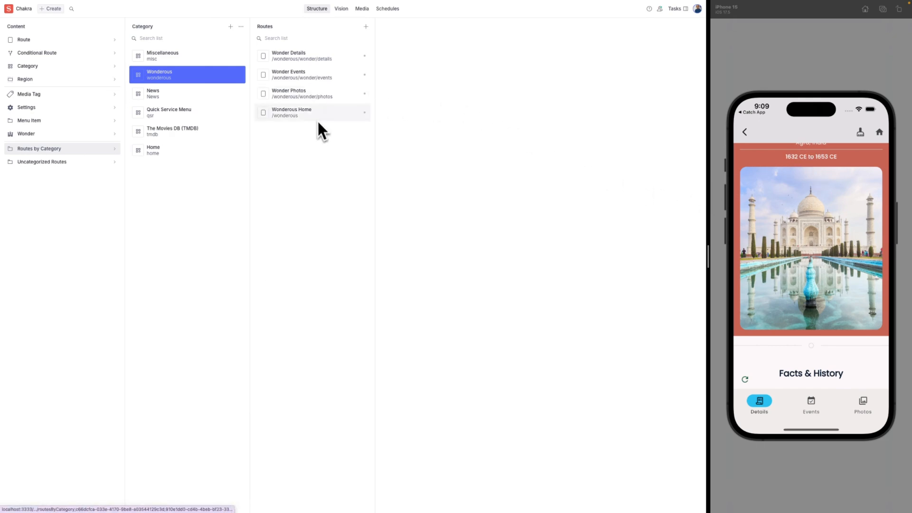
pyautogui.click(327, 60)
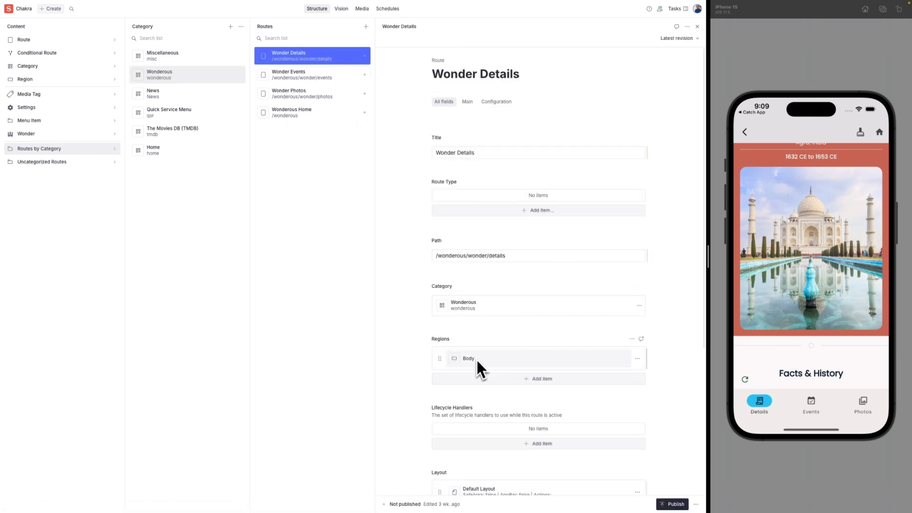
pyautogui.click(476, 359)
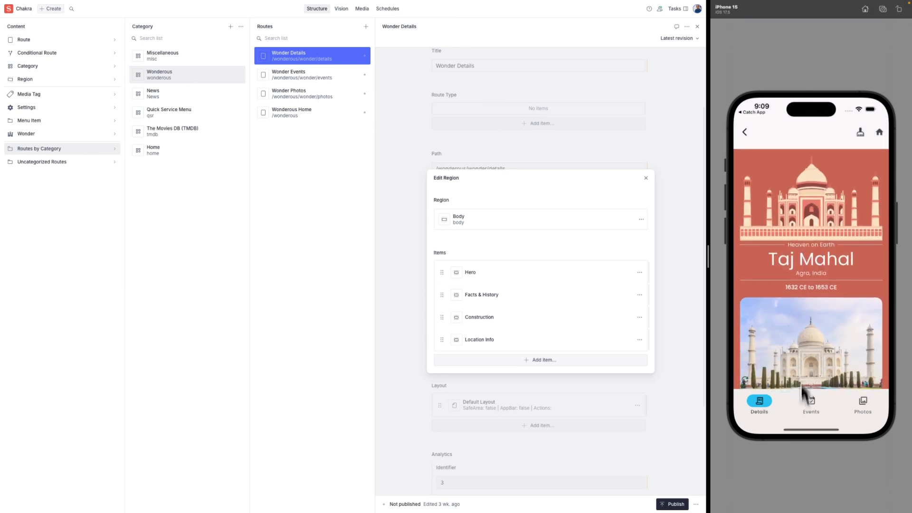
pyautogui.scroll(-10, 810, 263)
pyautogui.scroll(-5, 812, 281)
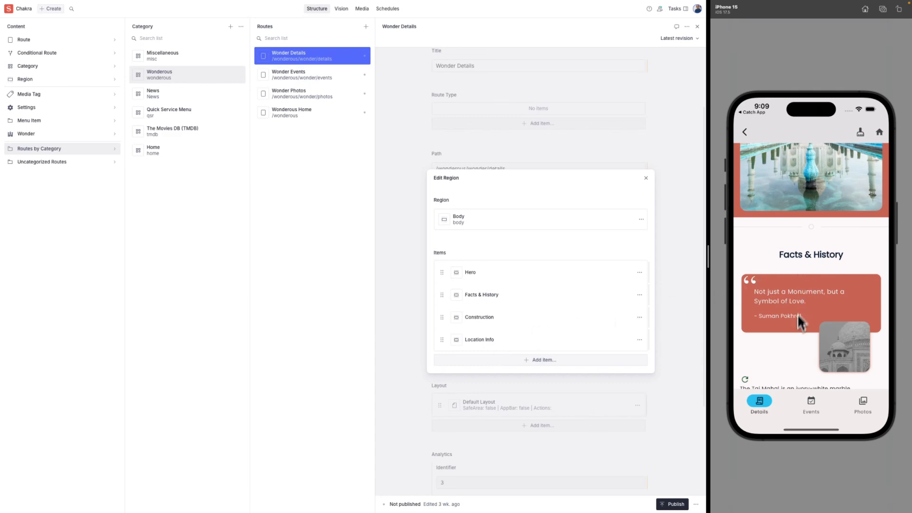
pyautogui.scroll(-10, 797, 314)
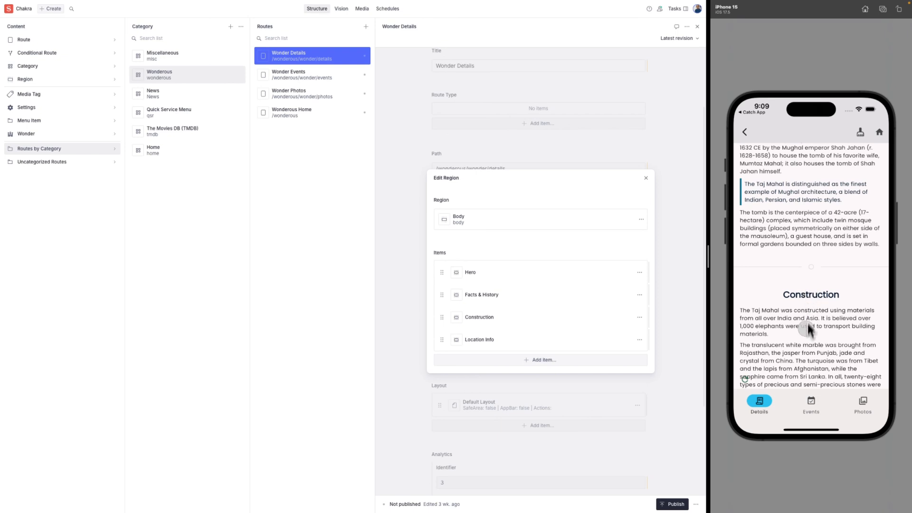
pyautogui.scroll(-10, 807, 321)
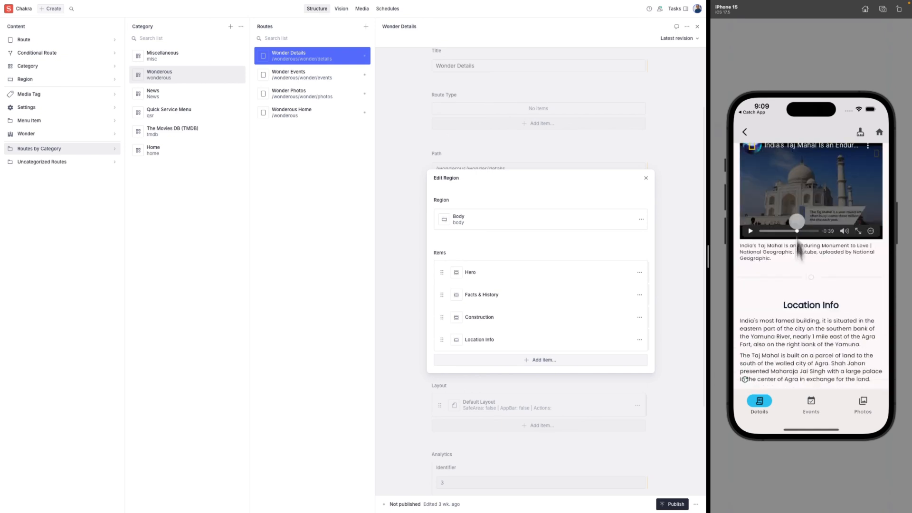
pyautogui.scroll(-2, 801, 259)
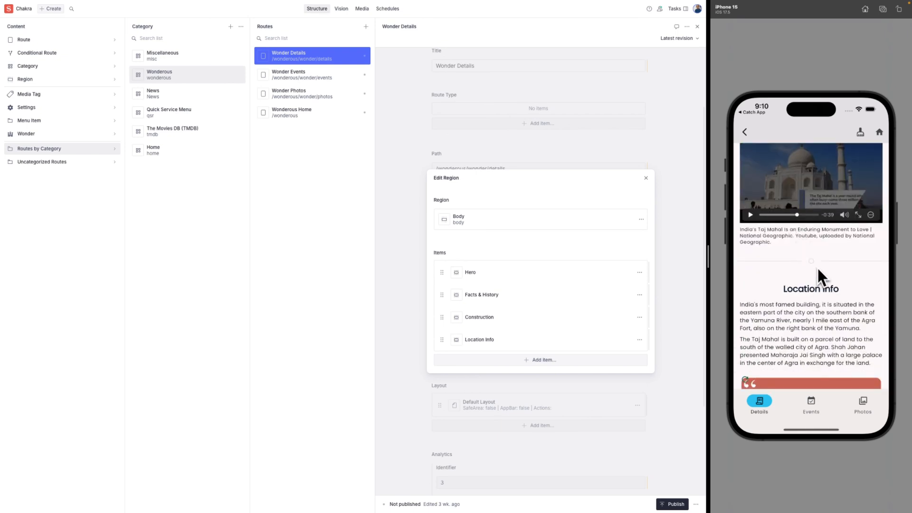
pyautogui.scroll(-10, 817, 266)
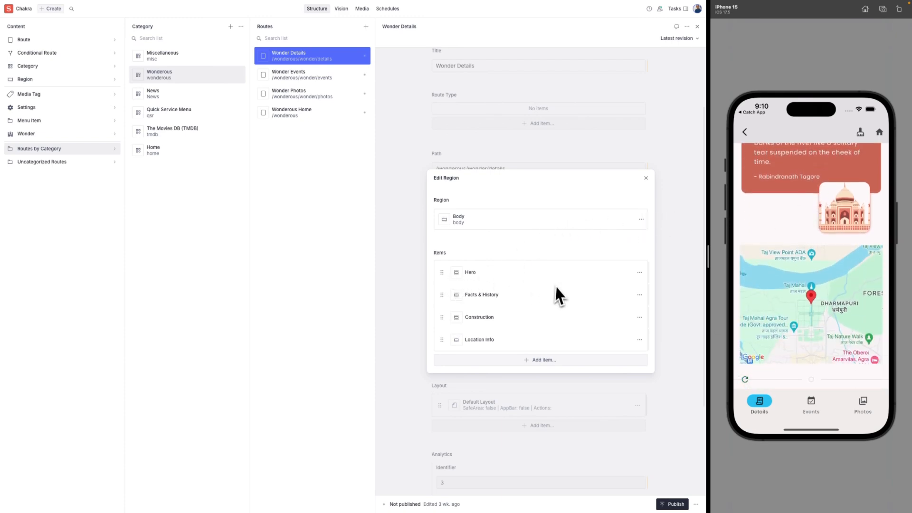
pyautogui.scroll(5, 790, 285)
pyautogui.scroll(10, 793, 364)
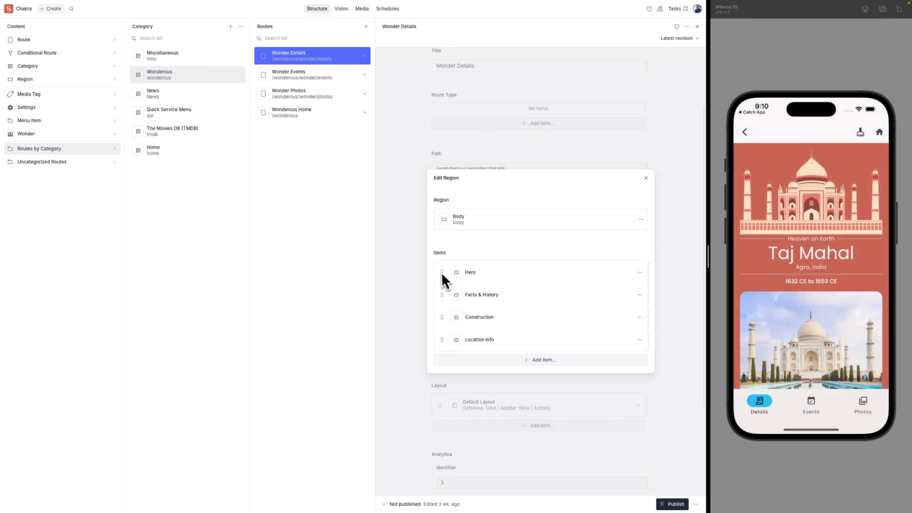
# Drag Hero below Location Info, then reload the Taj Mahal preview to confirm the order.
pyautogui.moveTo(441, 272); pyautogui.dragTo(444, 333)
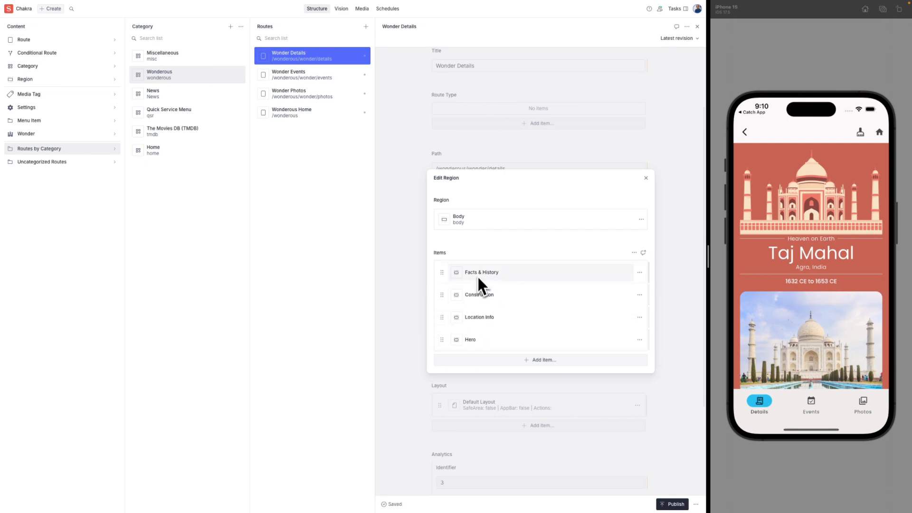
pyautogui.click(756, 394)
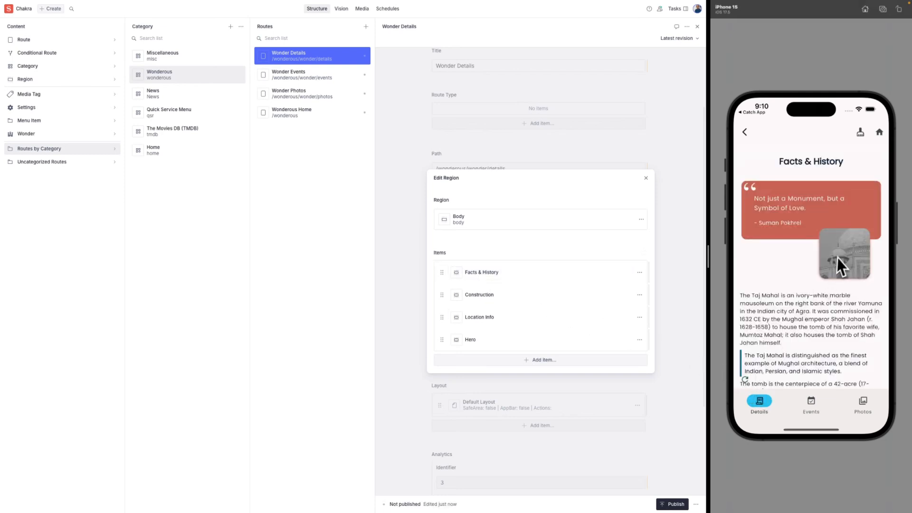
pyautogui.moveTo(811, 312); pyautogui.dragTo(813, 250)
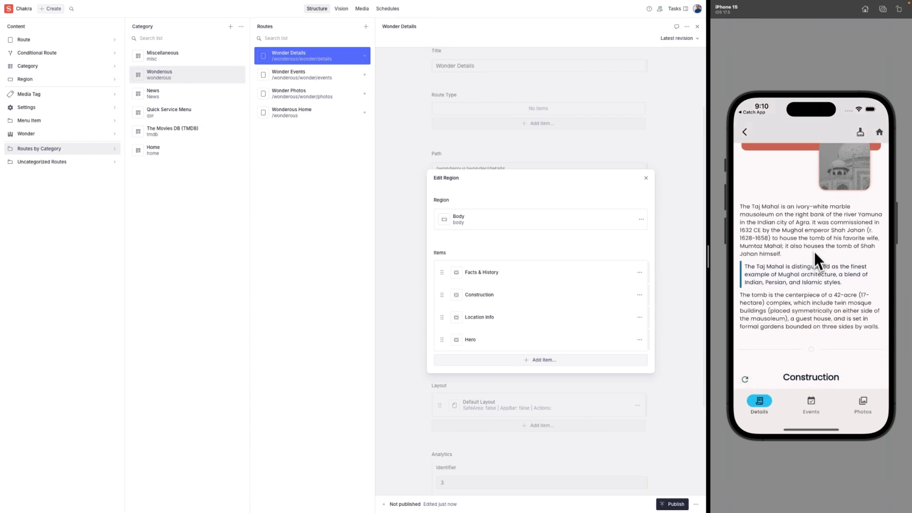
pyautogui.moveTo(811, 319); pyautogui.dragTo(815, 262)
pyautogui.scroll(-15, 815, 270)
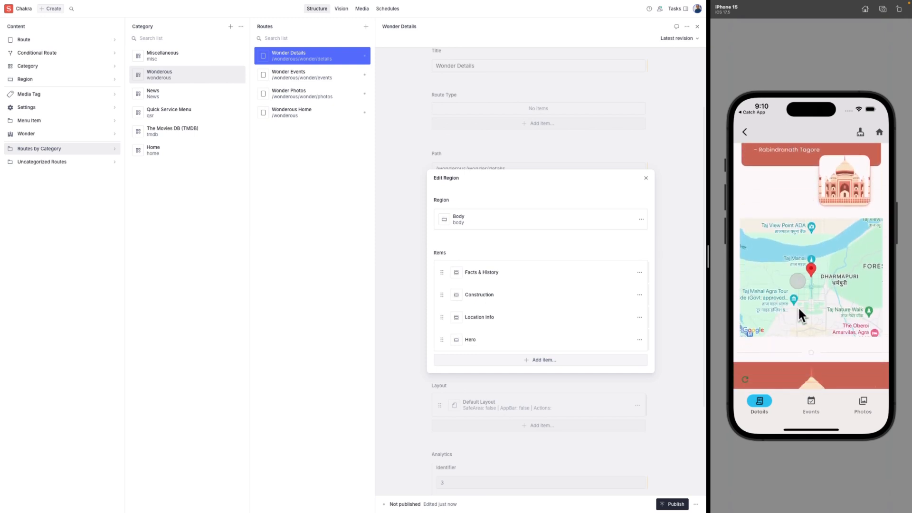
pyautogui.moveTo(798, 307)
pyautogui.mouseDown()
pyautogui.moveTo(801, 236)
pyautogui.moveTo(803, 311)
pyautogui.mouseUp()
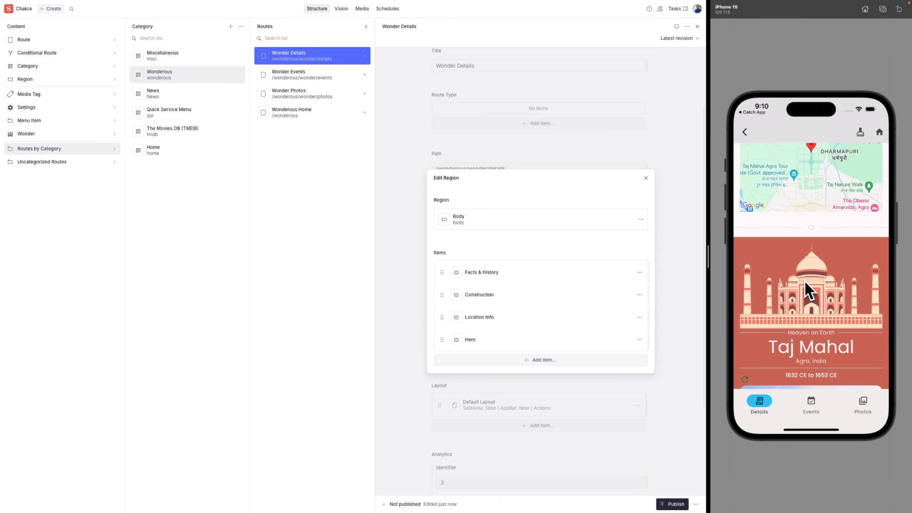
pyautogui.moveTo(805, 281); pyautogui.dragTo(805, 249)
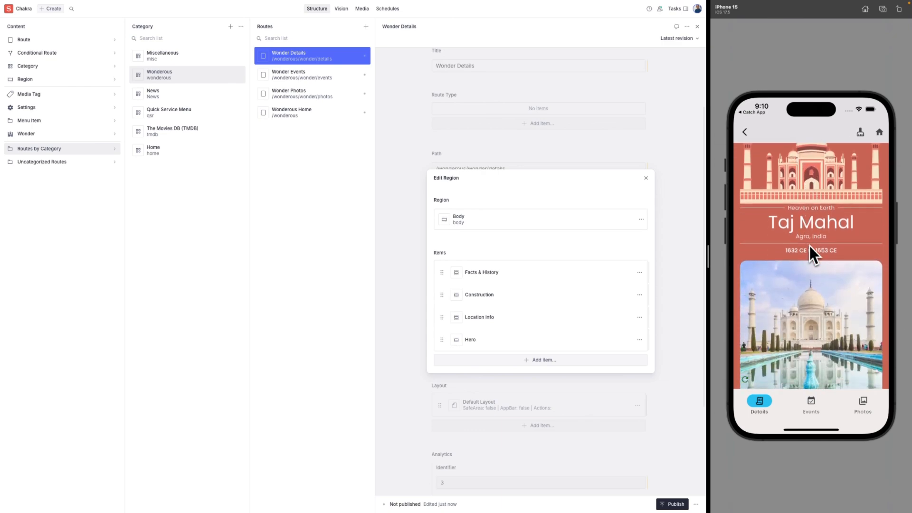
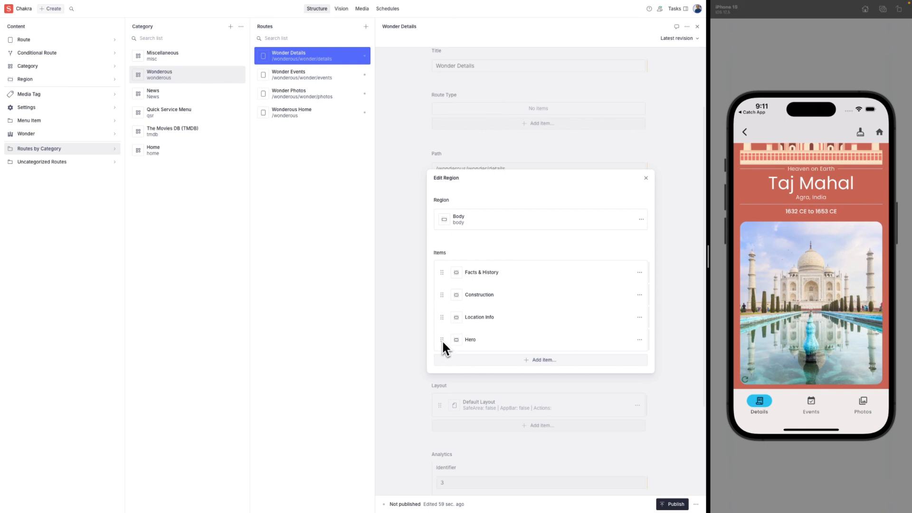
# Drag Hero above Facts & History in Body, reload the phone preview, and close the region editor.
pyautogui.moveTo(443, 341); pyautogui.dragTo(441, 275)
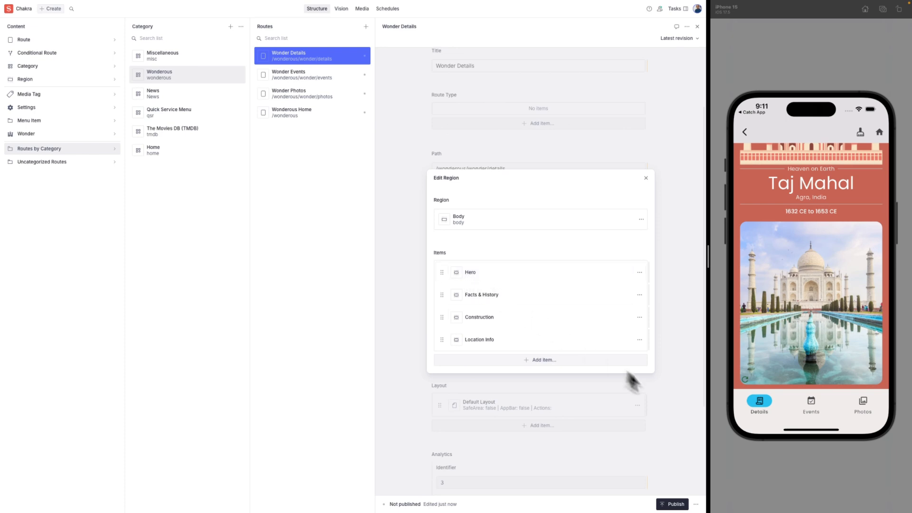
pyautogui.moveTo(834, 276)
pyautogui.mouseDown()
pyautogui.moveTo(831, 316)
pyautogui.moveTo(840, 240)
pyautogui.moveTo(839, 270)
pyautogui.mouseUp()
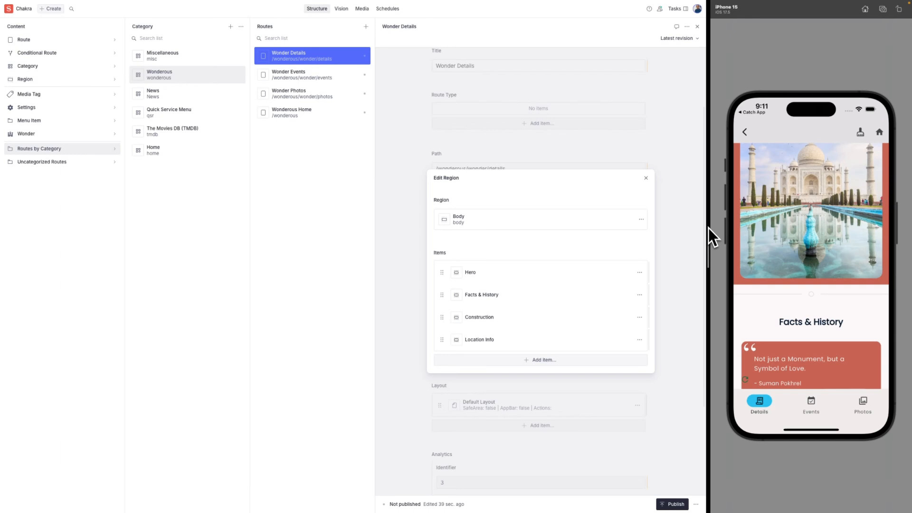
pyautogui.click(674, 246)
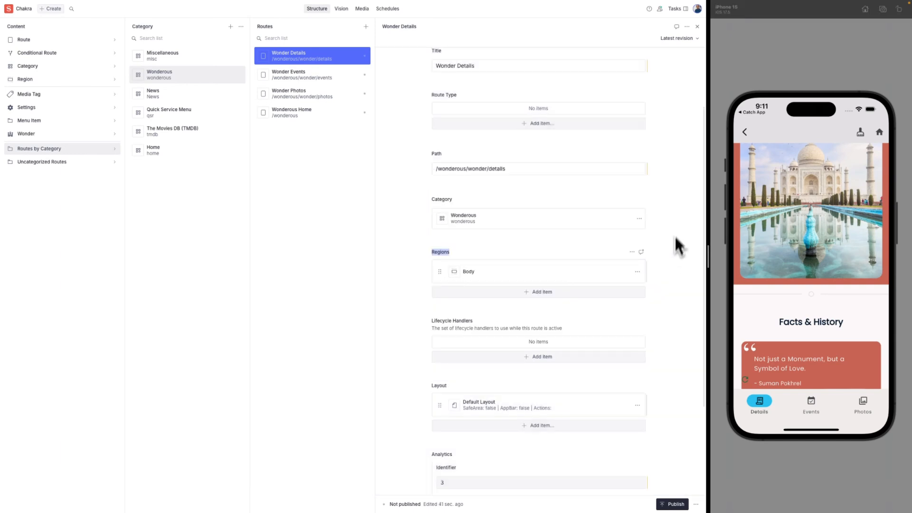
# Return to the Vyuh Chakra Demo home and open the TMDB example app.
pyautogui.click(880, 135)
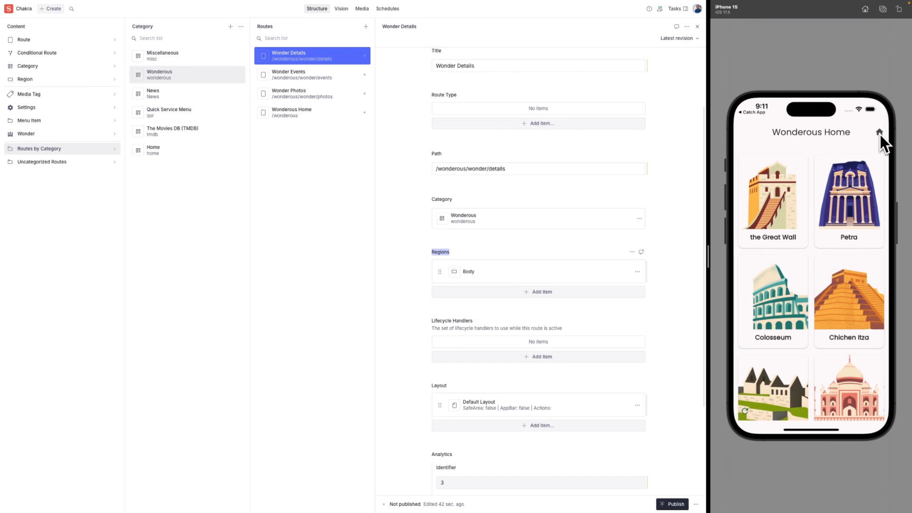
pyautogui.click(879, 136)
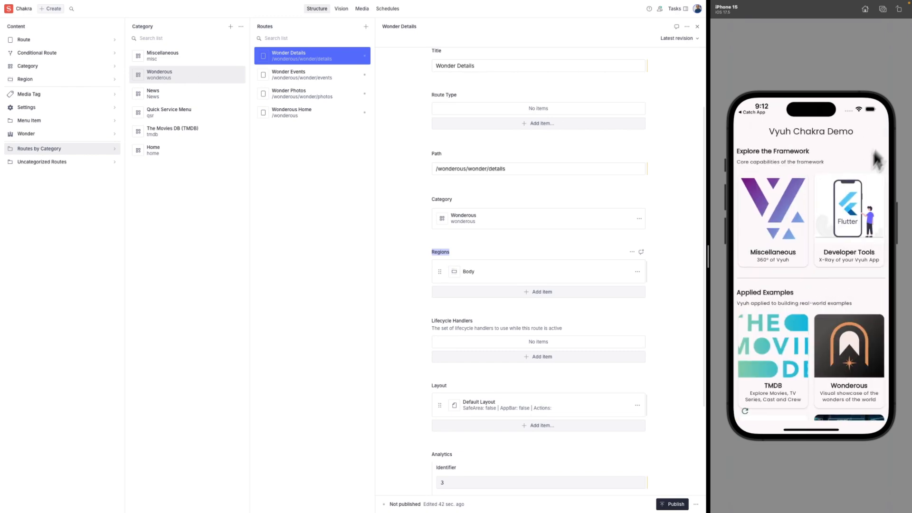
pyautogui.moveTo(812, 287); pyautogui.dragTo(812, 263)
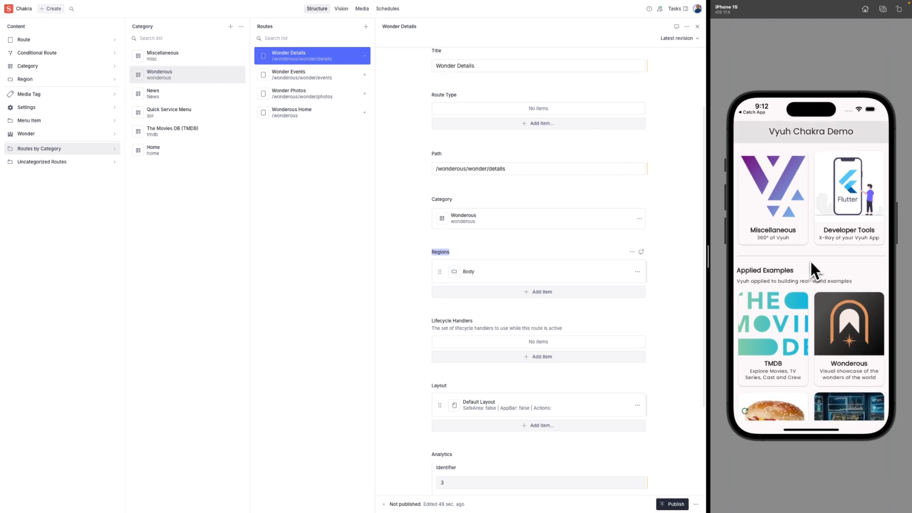
pyautogui.click(778, 339)
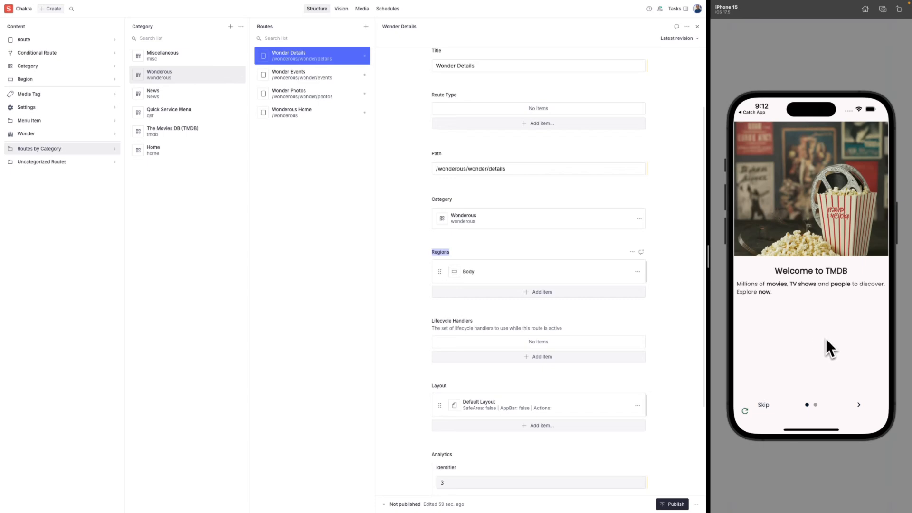
# Finish the two-page TMDB onboarding, scroll the Movies feed, and open Inside Out 2.
pyautogui.moveTo(823, 336); pyautogui.dragTo(765, 347)
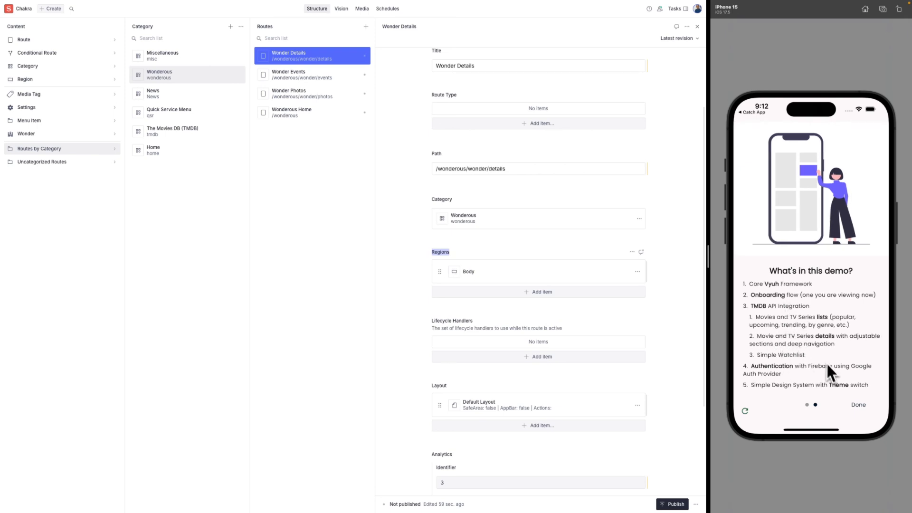
pyautogui.click(861, 408)
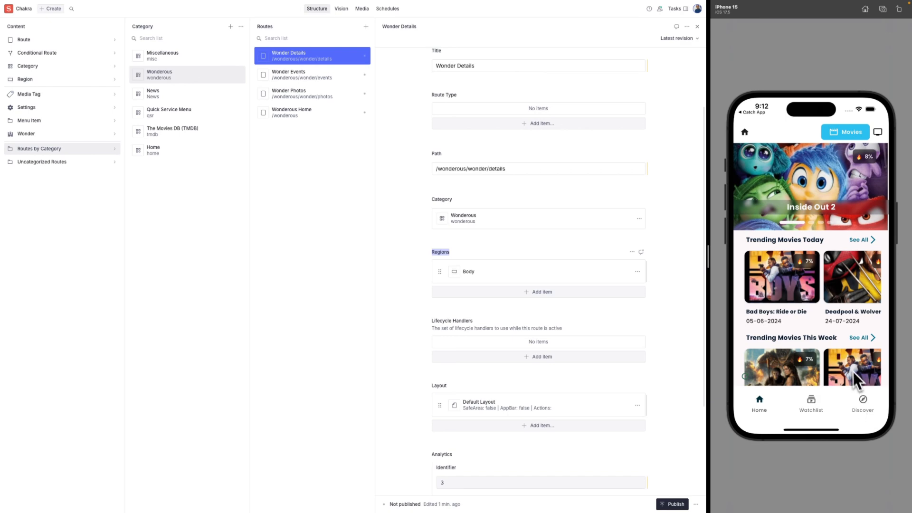
pyautogui.moveTo(802, 320); pyautogui.dragTo(806, 257)
pyautogui.moveTo(809, 336); pyautogui.dragTo(812, 289)
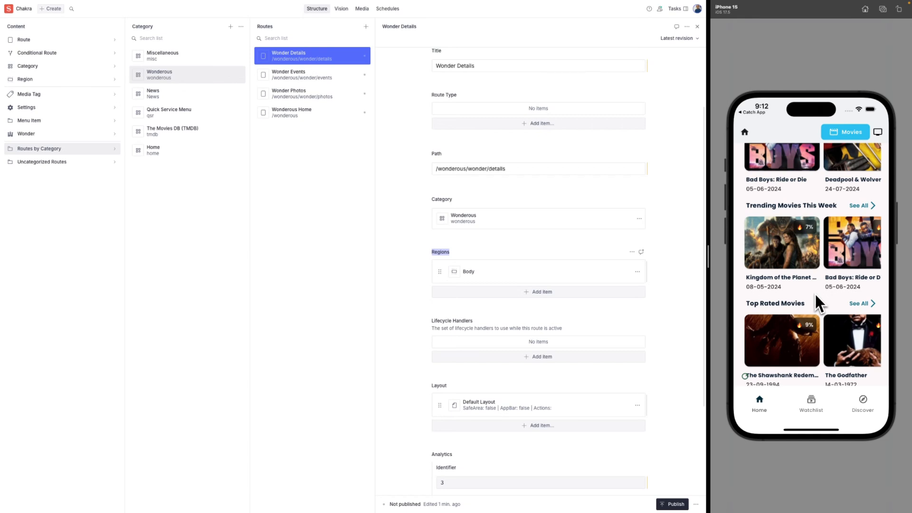
pyautogui.moveTo(816, 296); pyautogui.dragTo(816, 258)
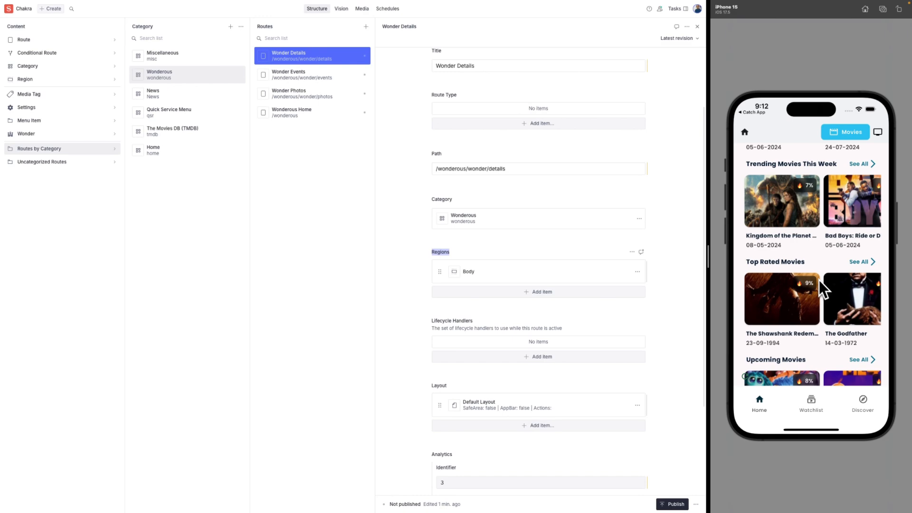
pyautogui.moveTo(822, 267); pyautogui.dragTo(822, 223)
pyautogui.moveTo(823, 309); pyautogui.dragTo(818, 408)
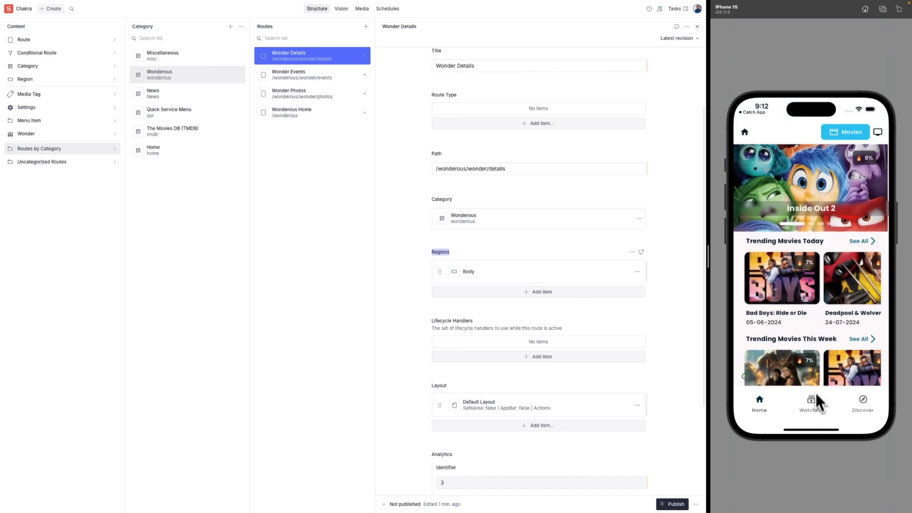
pyautogui.click(812, 193)
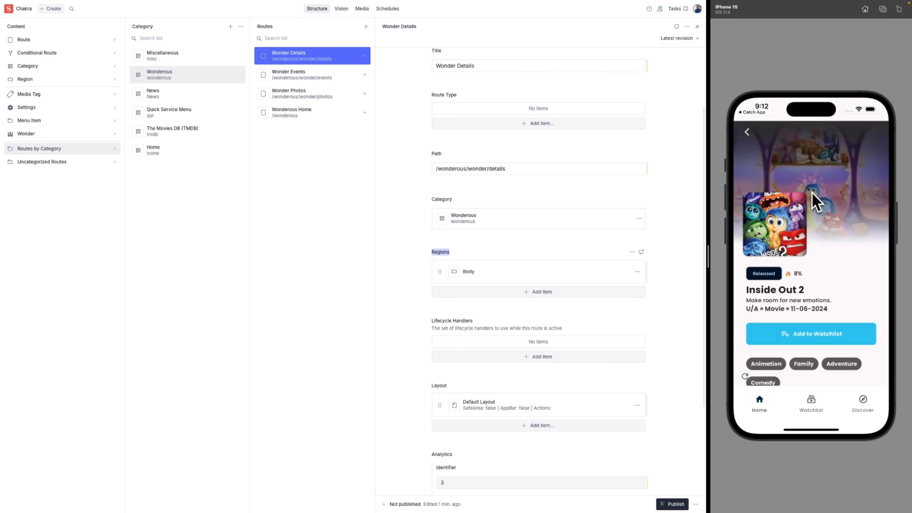
# Scroll to Trailers, play the Inside Out 2 YouTube trailer, then exit fullscreen.
pyautogui.moveTo(829, 266); pyautogui.dragTo(835, 209)
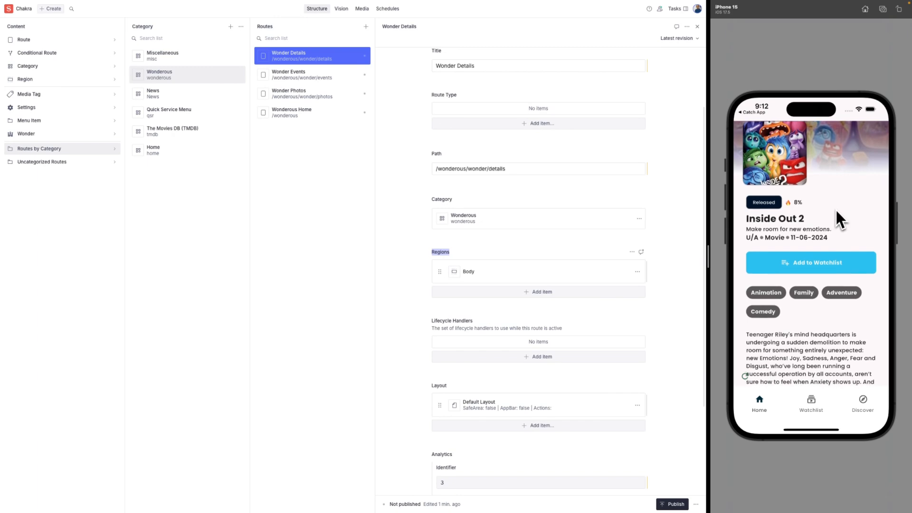
pyautogui.moveTo(822, 325); pyautogui.dragTo(836, 215)
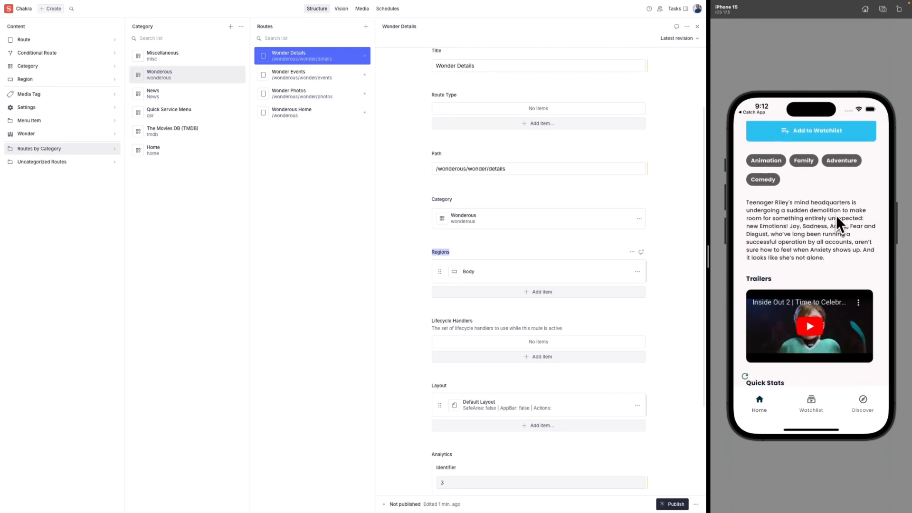
pyautogui.click(815, 314)
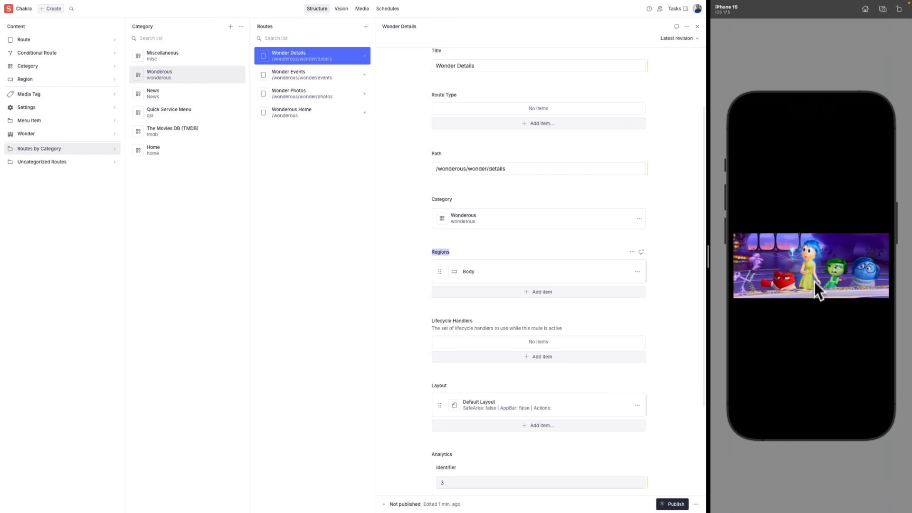
pyautogui.moveTo(815, 263); pyautogui.dragTo(825, 313)
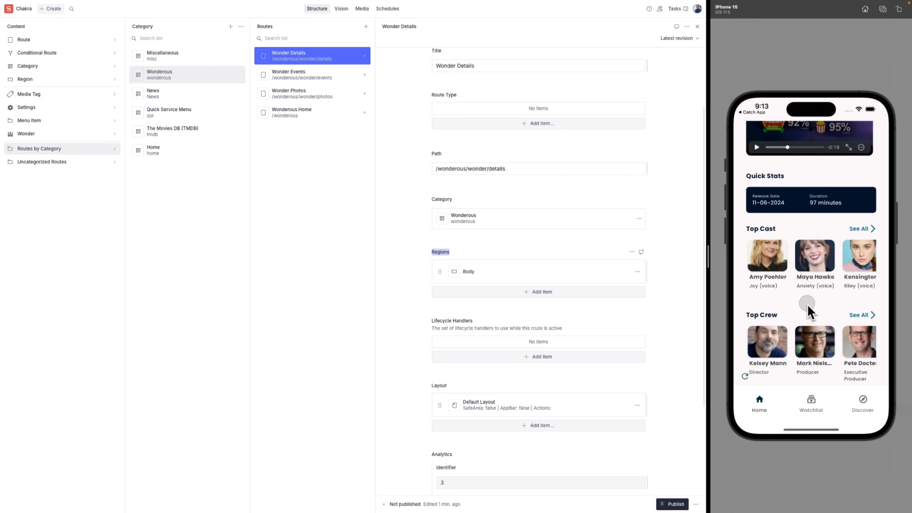
# Open the first cast member's profile and browse into Wet Hot American Summer's details.
pyautogui.click(771, 259)
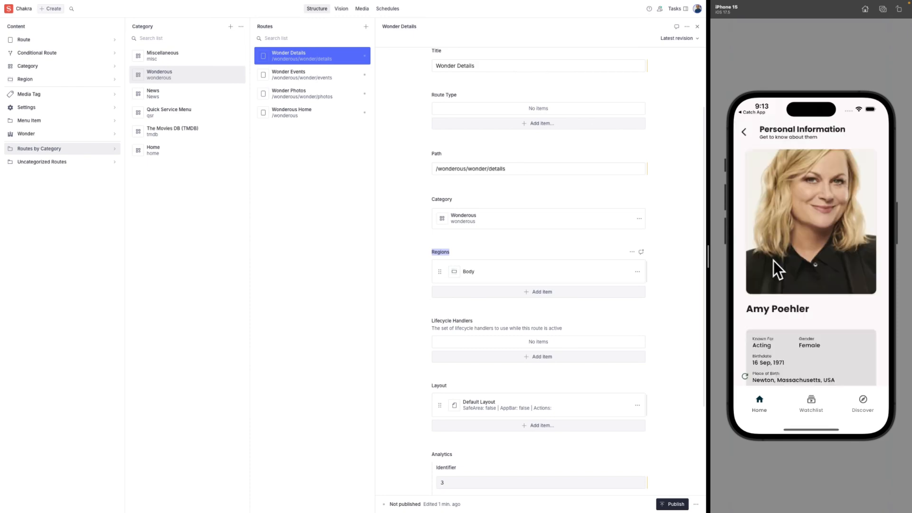
pyautogui.moveTo(820, 319); pyautogui.dragTo(829, 265)
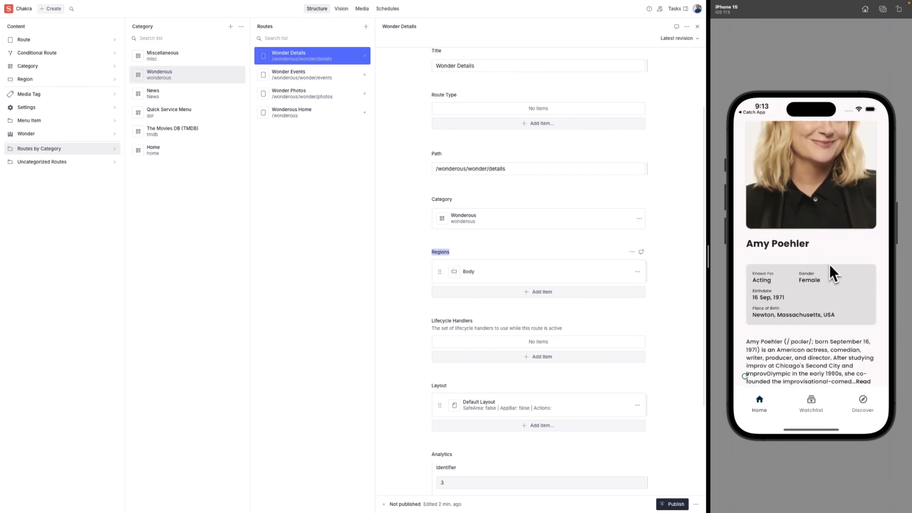
pyautogui.moveTo(811, 343); pyautogui.dragTo(824, 278)
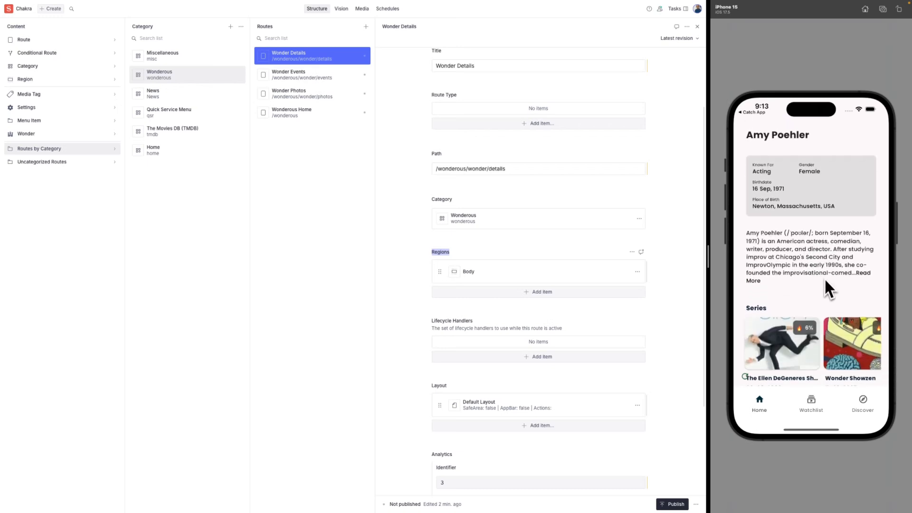
pyautogui.click(812, 332)
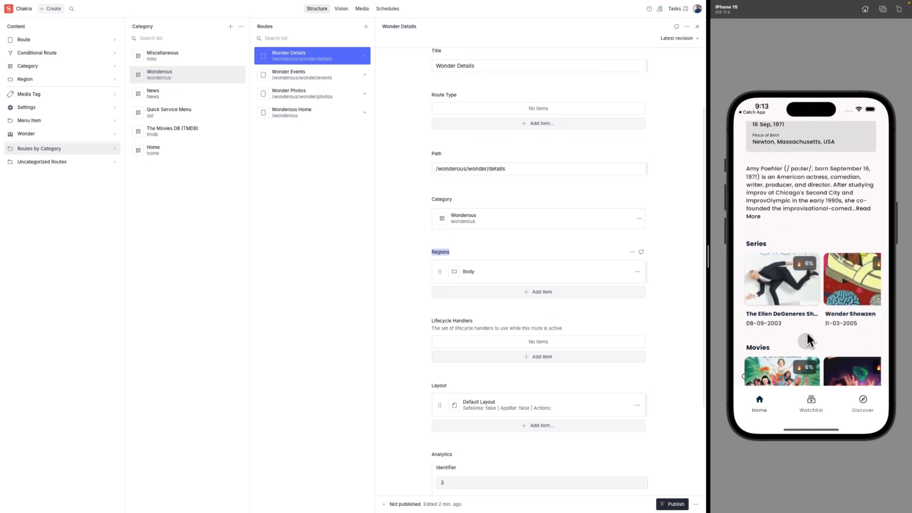
pyautogui.moveTo(807, 331); pyautogui.dragTo(820, 287)
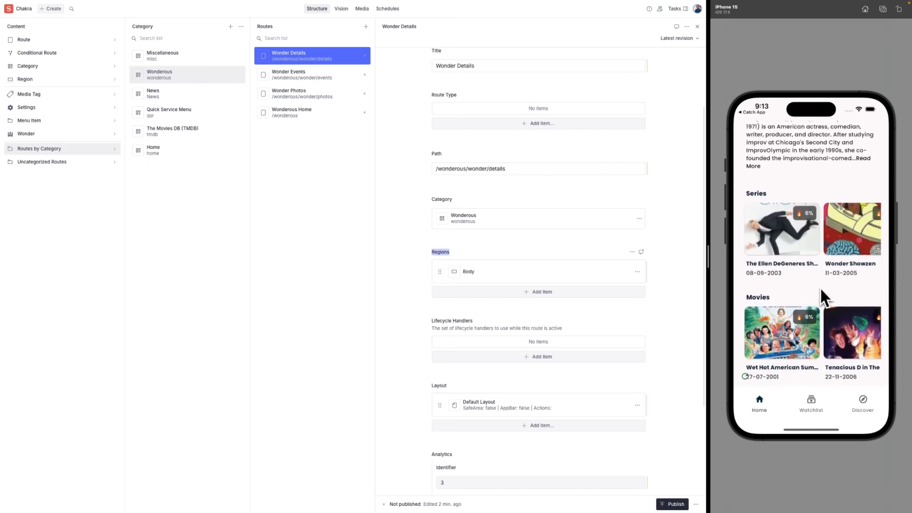
pyautogui.click(786, 344)
pyautogui.moveTo(785, 341); pyautogui.dragTo(817, 256)
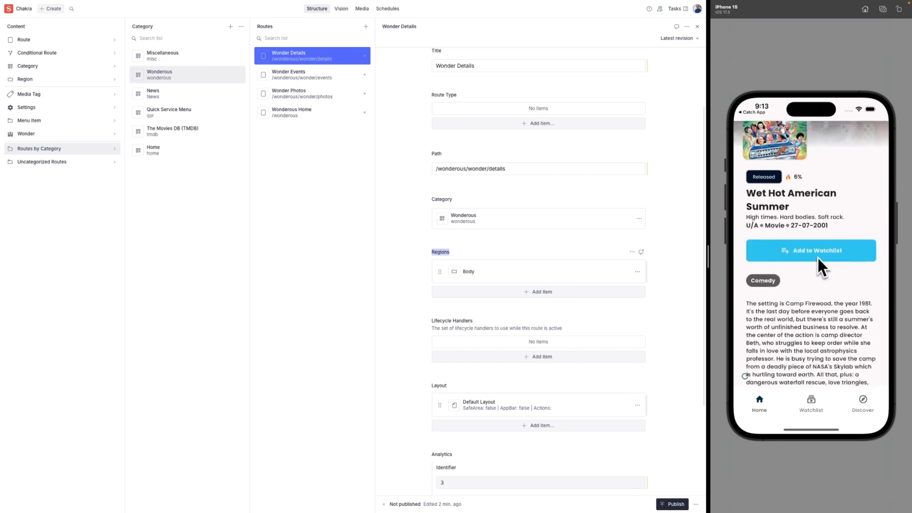
pyautogui.moveTo(809, 317); pyautogui.dragTo(796, 349)
pyautogui.scroll(-10, 813, 267)
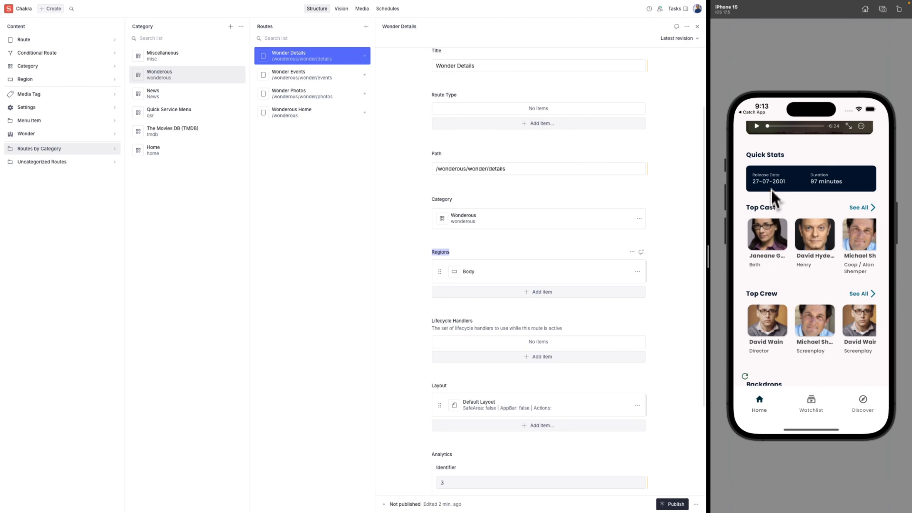
pyautogui.moveTo(771, 190); pyautogui.dragTo(768, 398)
# Return to the Inside Out 2 page and open the full Top Cast list.
pyautogui.click(749, 138)
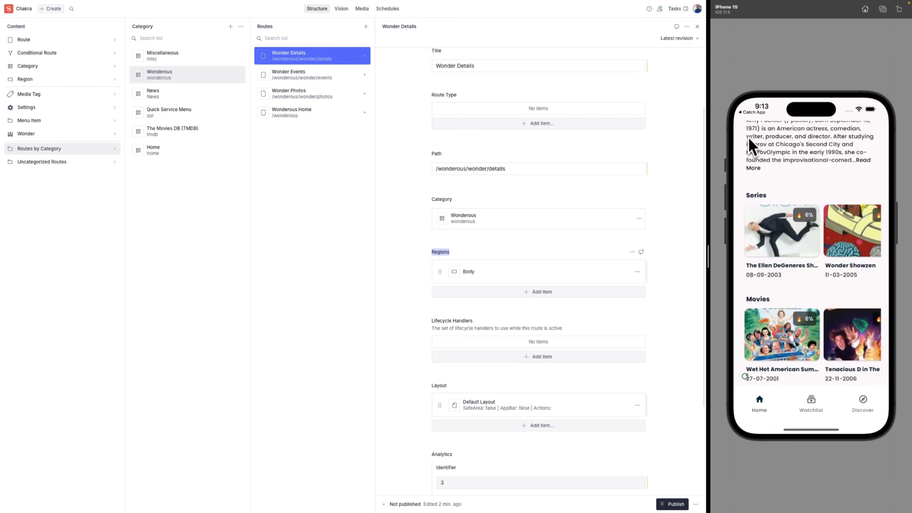
pyautogui.moveTo(748, 139); pyautogui.dragTo(754, 253)
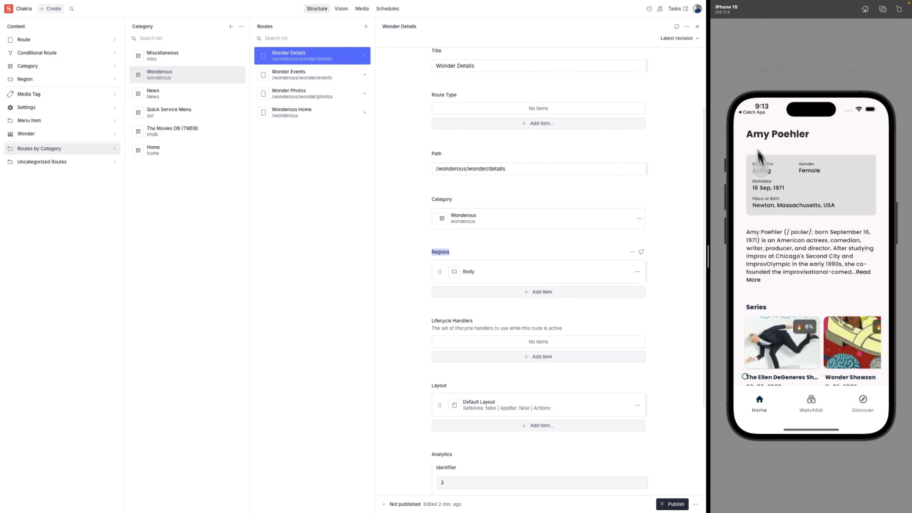
pyautogui.moveTo(760, 162); pyautogui.dragTo(766, 223)
pyautogui.click(745, 137)
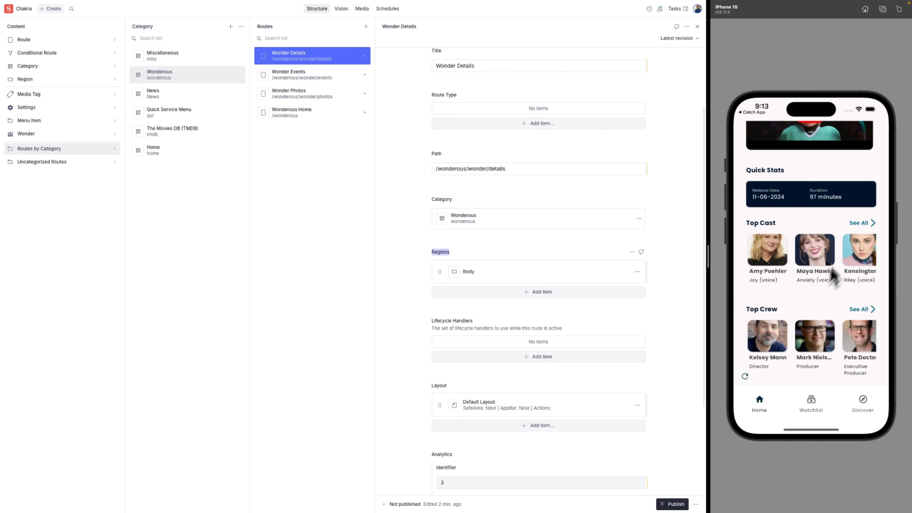
pyautogui.click(861, 226)
# Open the third cast member's profile, then return to the Inside Out 2 movie page.
pyautogui.scroll(-5, 846, 257)
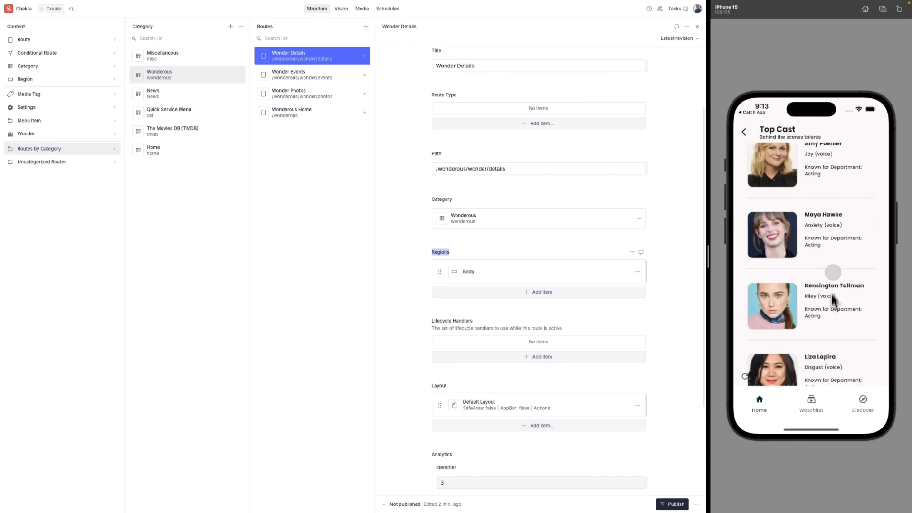
pyautogui.scroll(5, 844, 214)
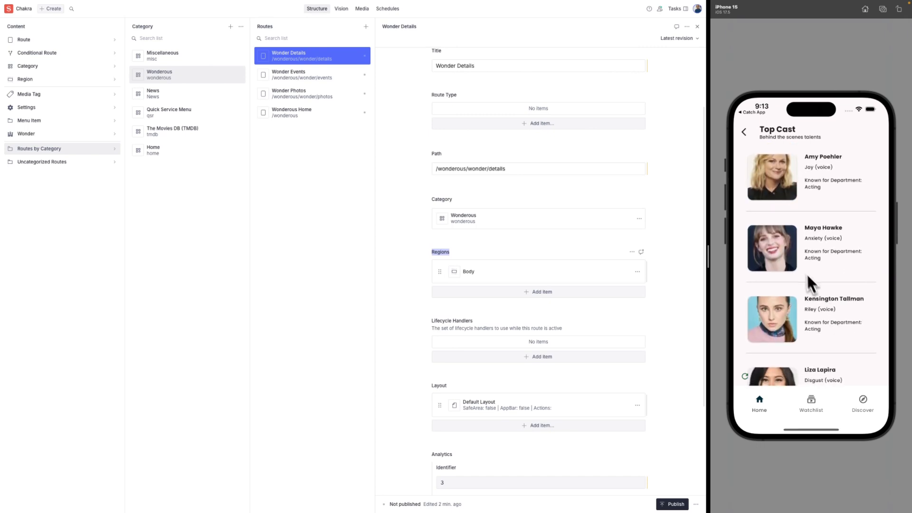
pyautogui.click(776, 321)
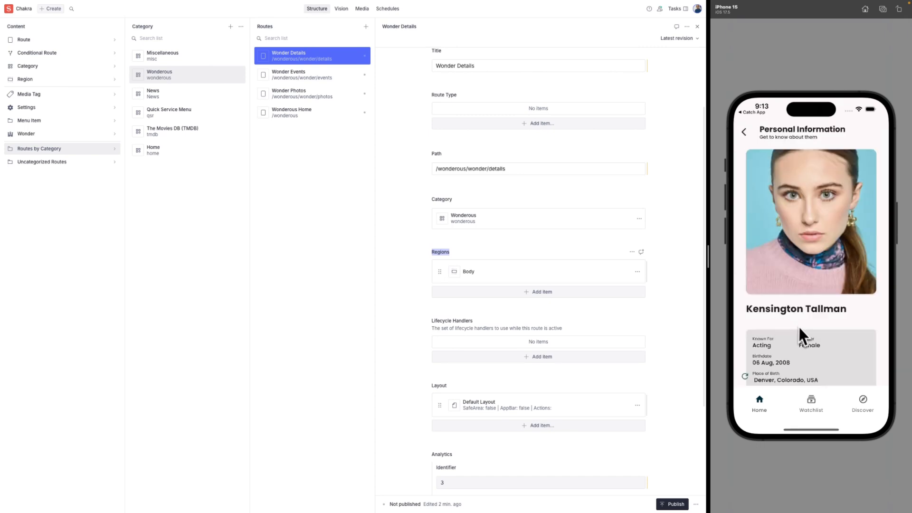
pyautogui.scroll(-2, 804, 309)
pyautogui.scroll(-4, 806, 281)
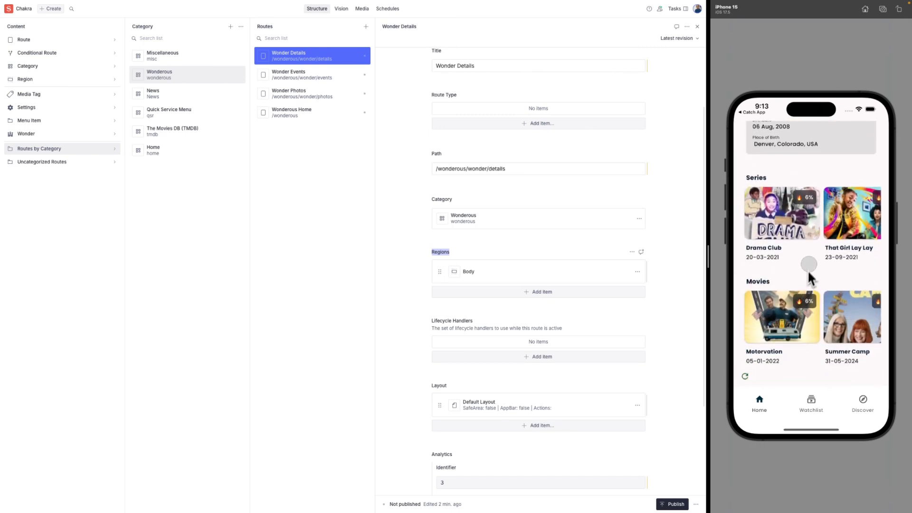
pyautogui.scroll(6, 810, 266)
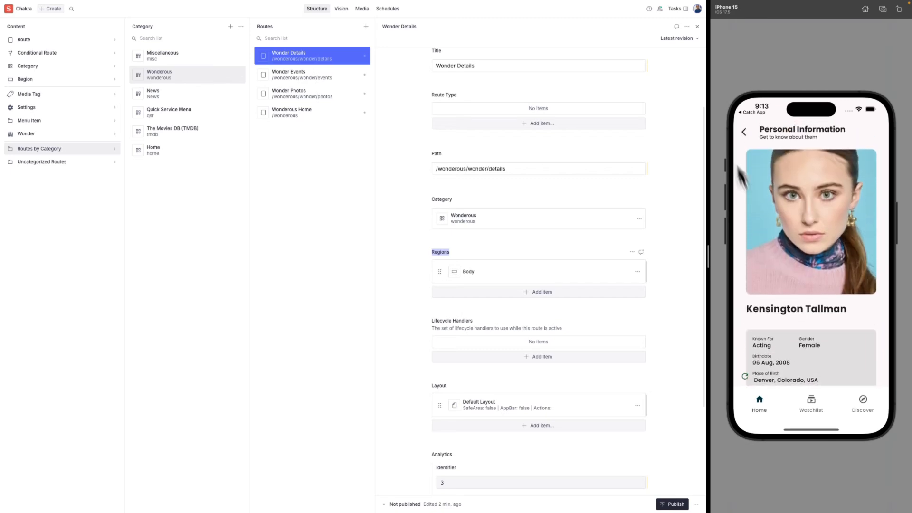
pyautogui.click(744, 132)
pyautogui.click(743, 133)
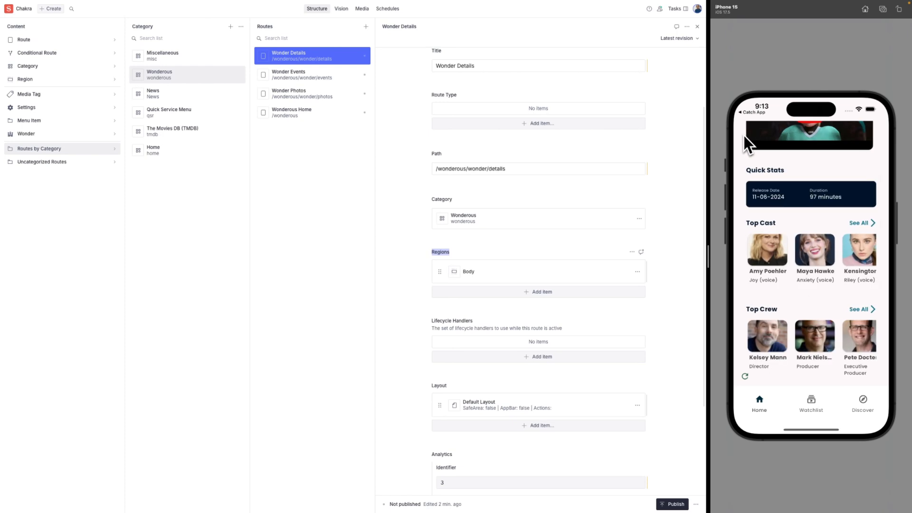
# Slide the reviews carousel to the next review and browse the full reviews list.
pyautogui.scroll(-1, 782, 278)
pyautogui.scroll(-5, 781, 278)
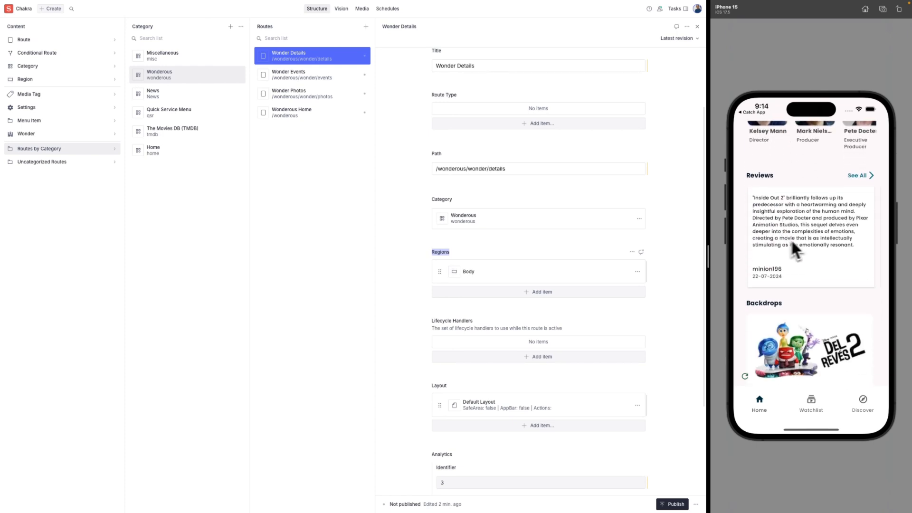
pyautogui.moveTo(852, 238)
pyautogui.mouseDown()
pyautogui.moveTo(783, 242)
pyautogui.moveTo(856, 246)
pyautogui.mouseUp()
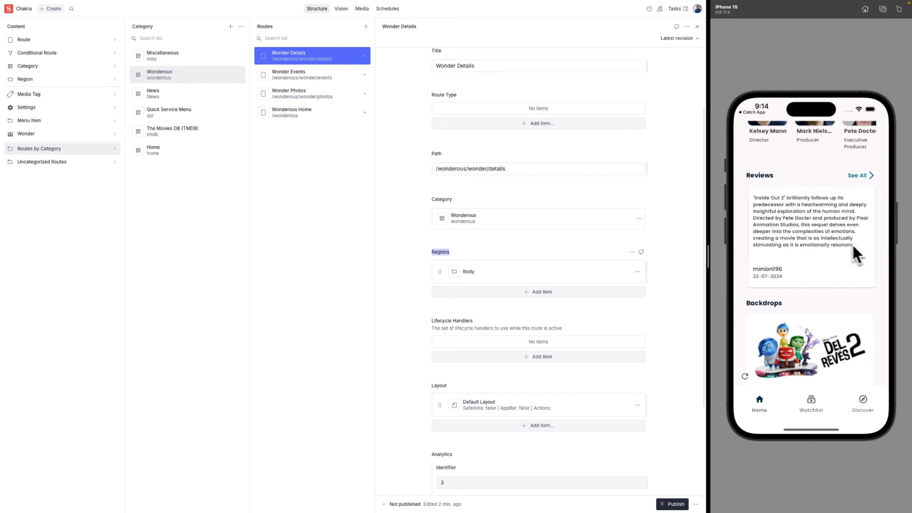
pyautogui.click(859, 176)
pyautogui.moveTo(837, 292); pyautogui.dragTo(834, 210)
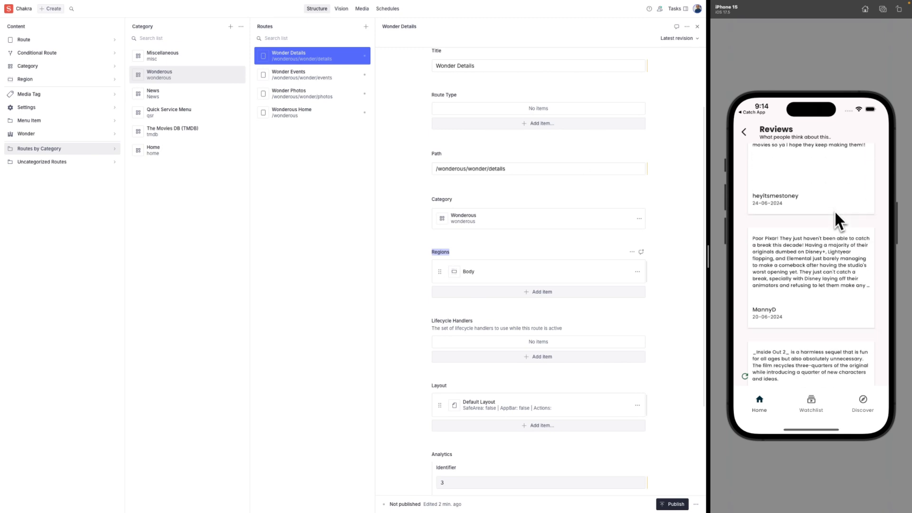
pyautogui.moveTo(825, 304); pyautogui.dragTo(815, 224)
pyautogui.click(744, 132)
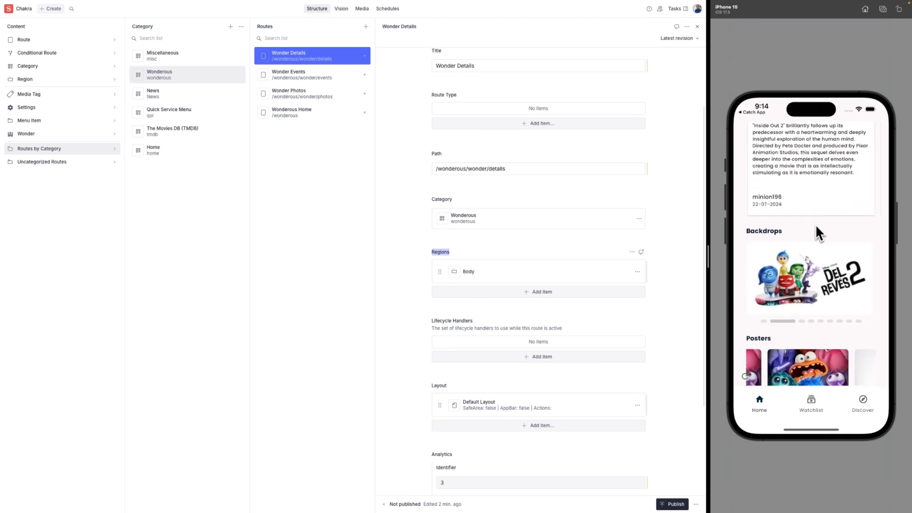
# Enlarge a backdrop and pan it to show the full DEL REVÉS title.
pyautogui.click(806, 288)
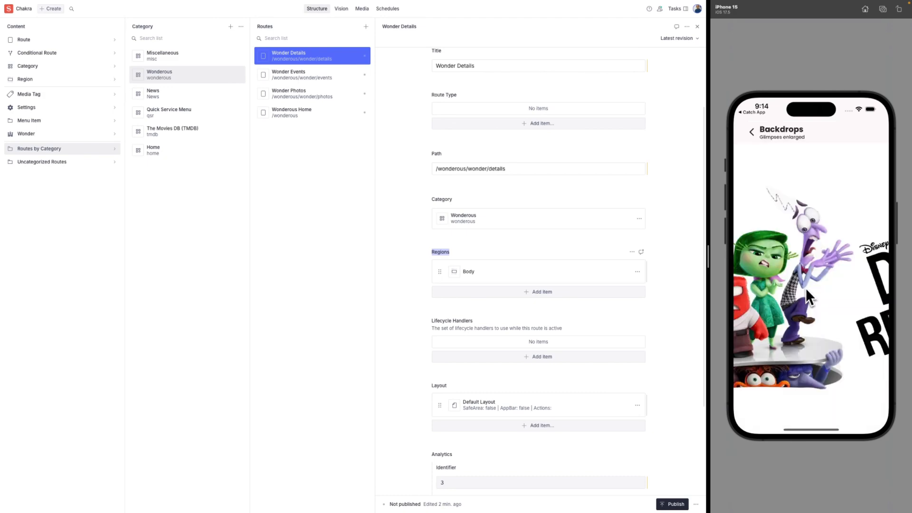
pyautogui.moveTo(806, 289); pyautogui.dragTo(874, 271)
pyautogui.moveTo(771, 274); pyautogui.dragTo(755, 303)
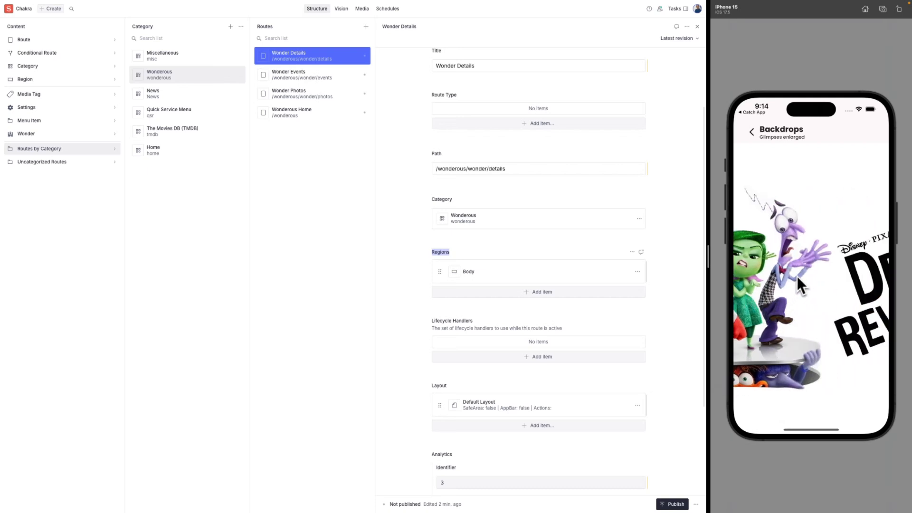
pyautogui.moveTo(797, 276); pyautogui.dragTo(742, 280)
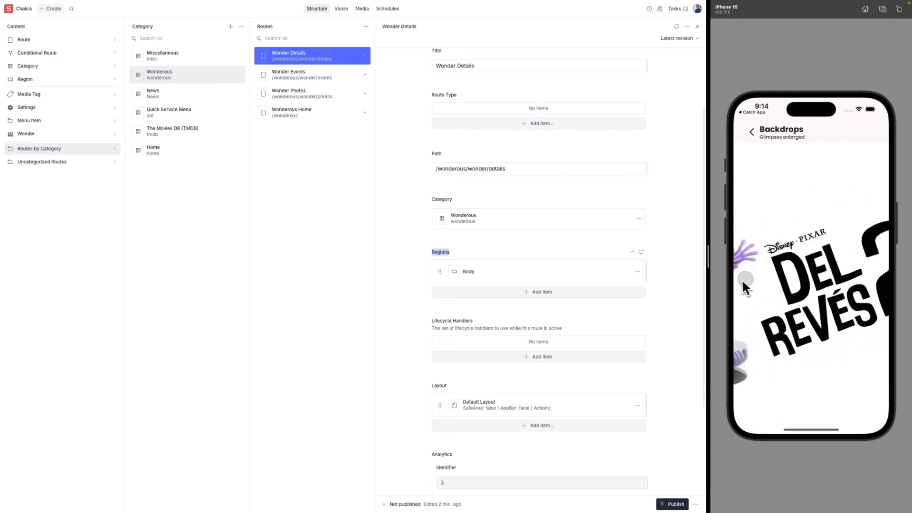
pyautogui.click(752, 134)
# Enlarge the center poster, close it, and scroll down to More like this.
pyautogui.moveTo(819, 316); pyautogui.dragTo(816, 214)
pyautogui.click(801, 290)
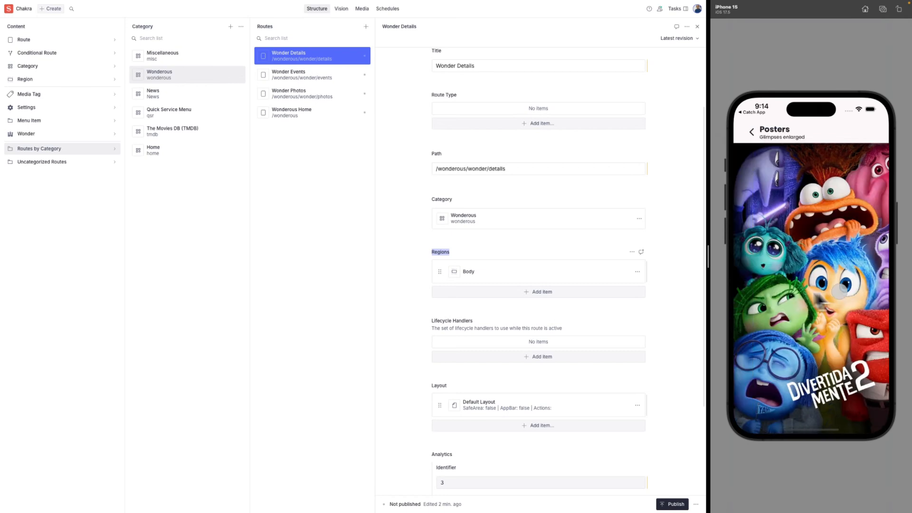
pyautogui.click(752, 134)
pyautogui.moveTo(830, 354); pyautogui.dragTo(821, 233)
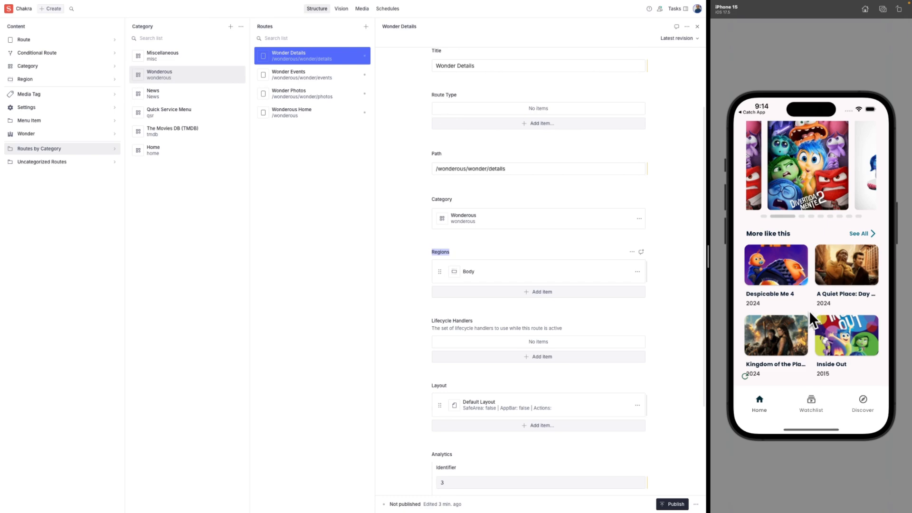
pyautogui.scroll(-5, 809, 295)
# Switch the TMDB home from Movies to Series and open House of the Dragon.
pyautogui.scroll(10, 811, 252)
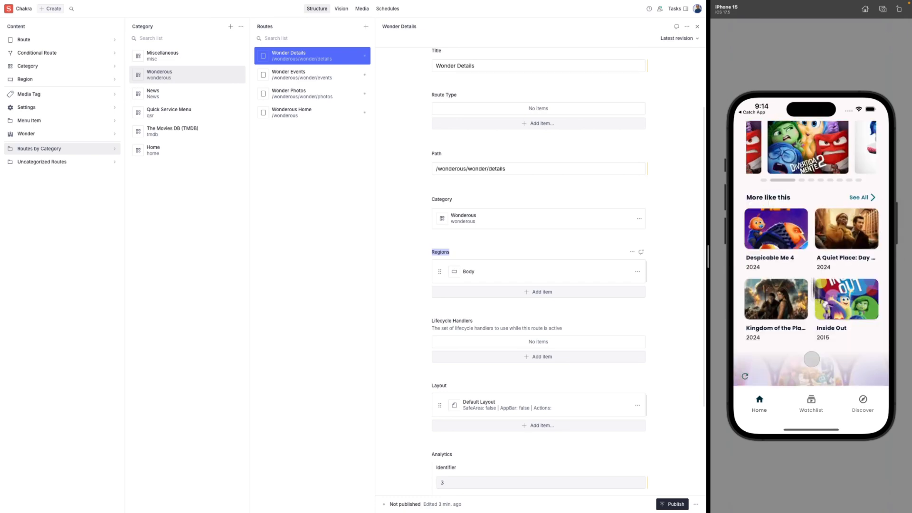
pyautogui.click(765, 403)
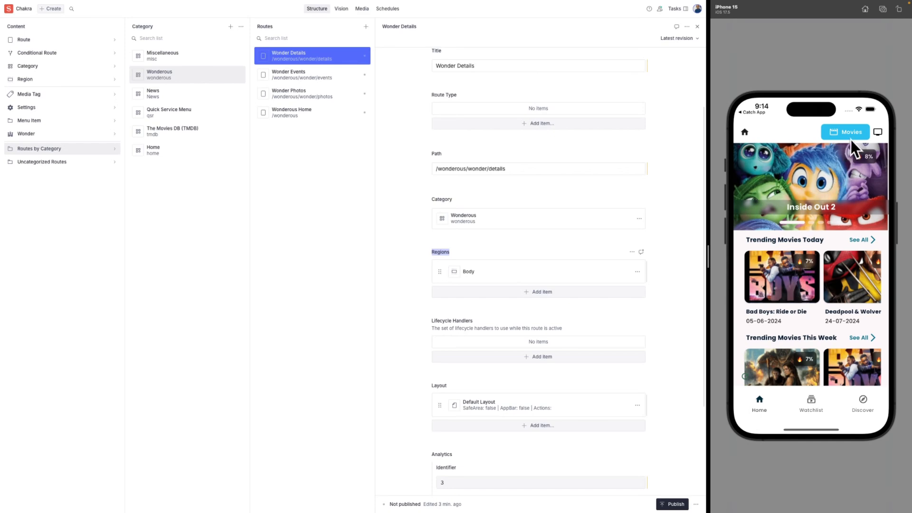
pyautogui.click(877, 134)
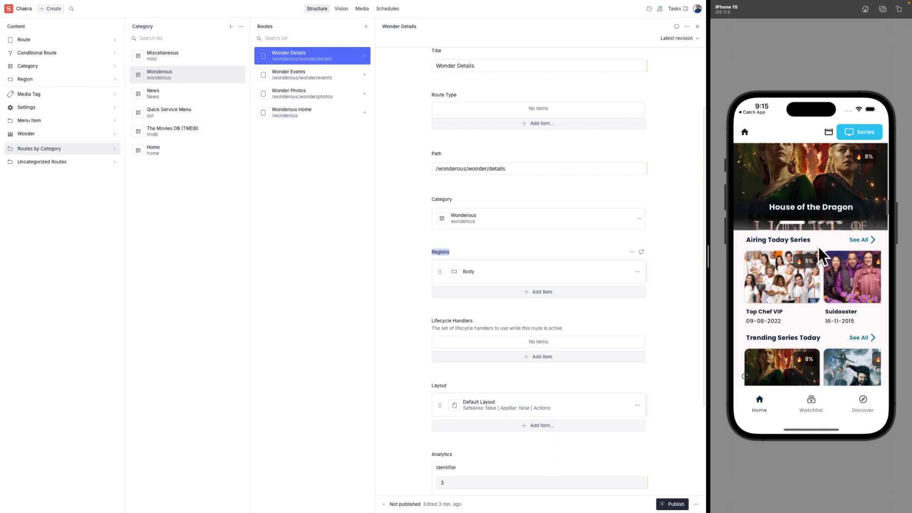
pyautogui.moveTo(818, 247); pyautogui.dragTo(820, 271)
pyautogui.click(819, 185)
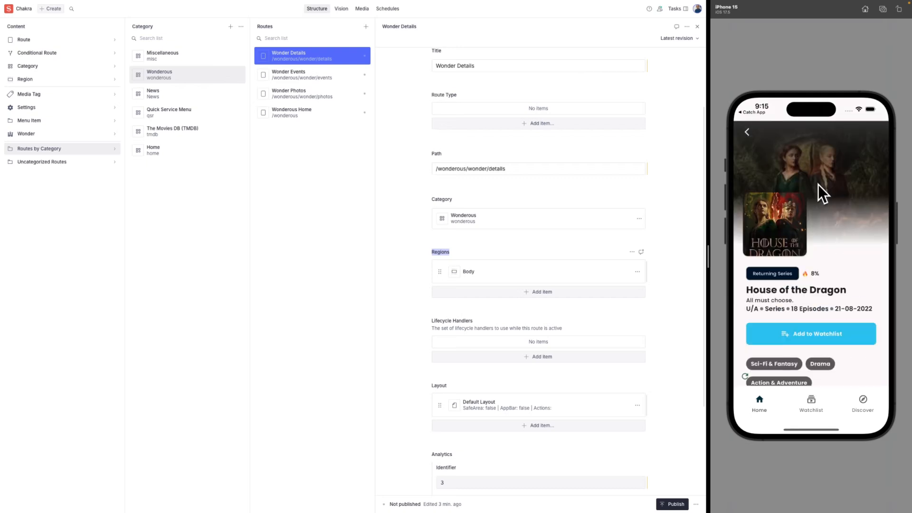
# Scroll through House of the Dragon's details, then list The Movies DB (TMDB) routes in Sanity.
pyautogui.moveTo(822, 262); pyautogui.dragTo(829, 227)
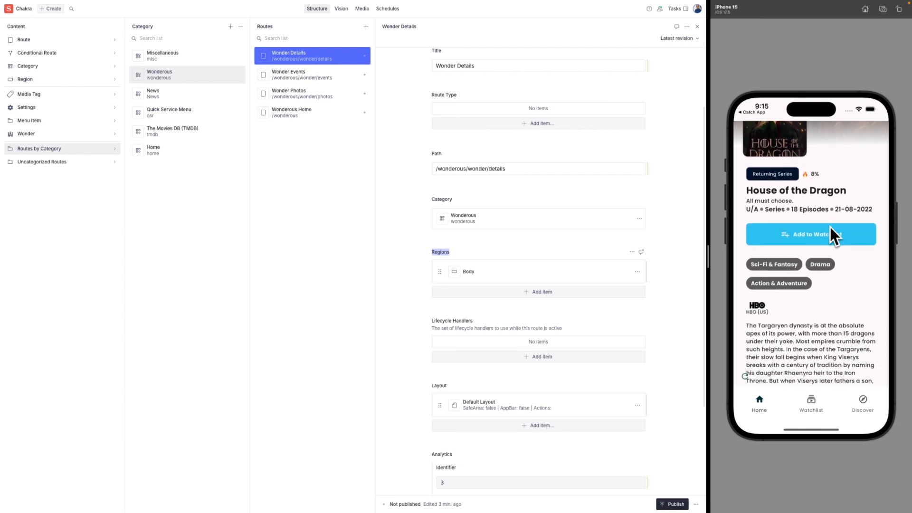
pyautogui.scroll(-5, 813, 277)
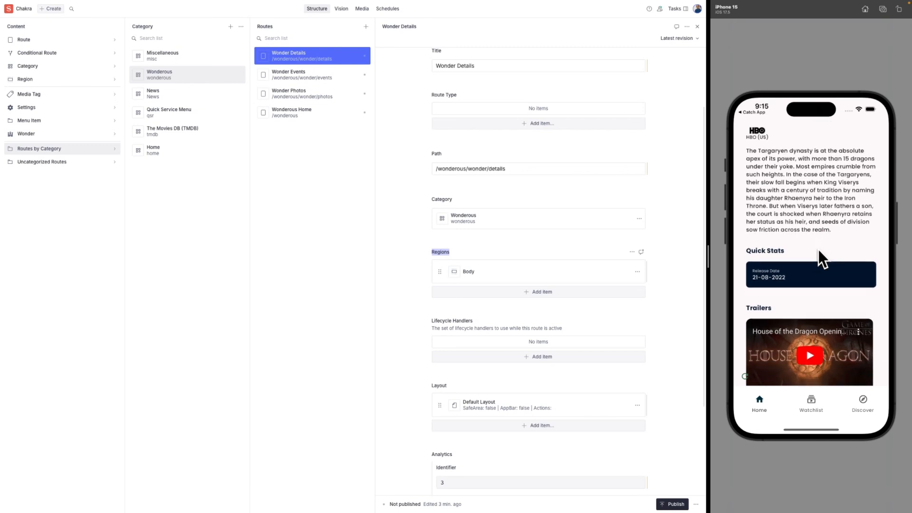
pyautogui.moveTo(813, 248); pyautogui.dragTo(815, 202)
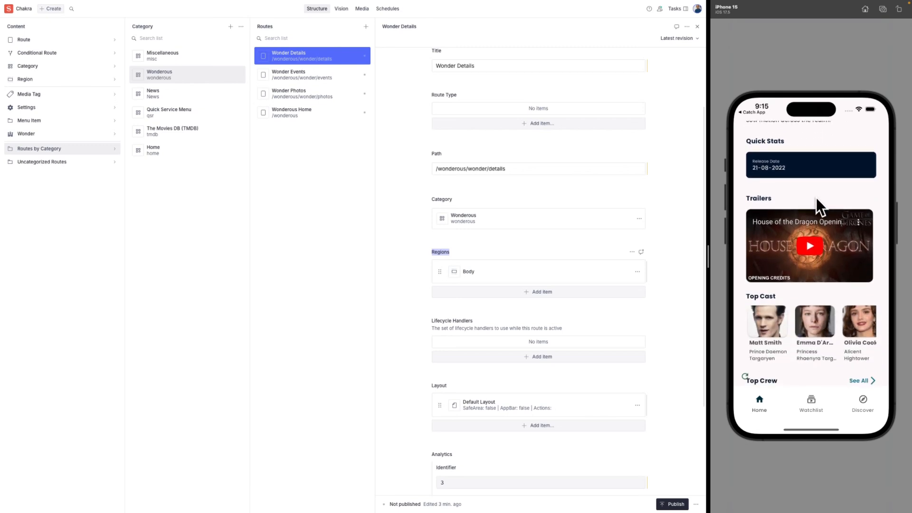
pyautogui.moveTo(805, 261); pyautogui.dragTo(813, 214)
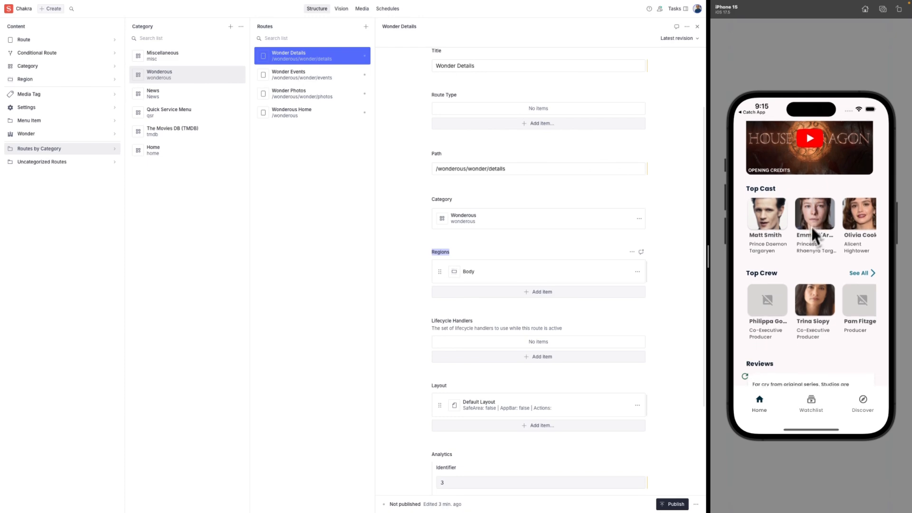
pyautogui.moveTo(803, 257); pyautogui.dragTo(815, 180)
pyautogui.moveTo(808, 248); pyautogui.dragTo(808, 182)
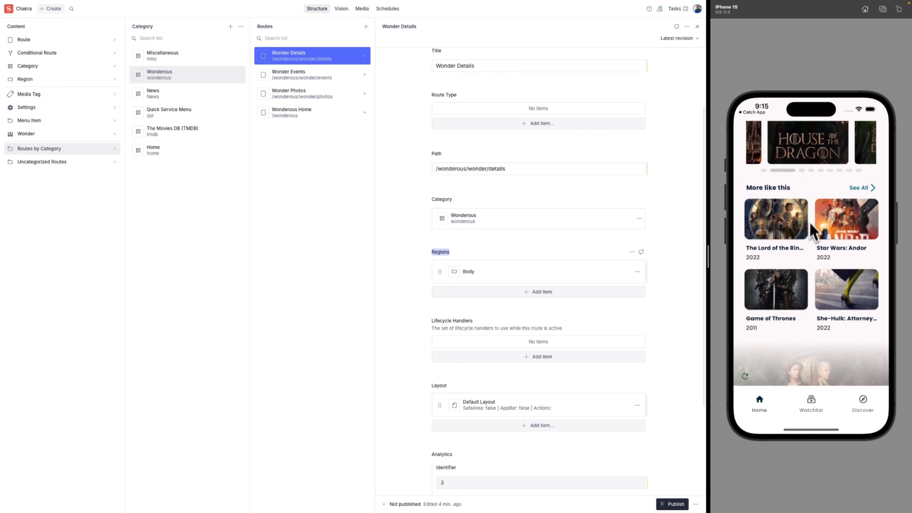
pyautogui.moveTo(808, 250); pyautogui.dragTo(807, 356)
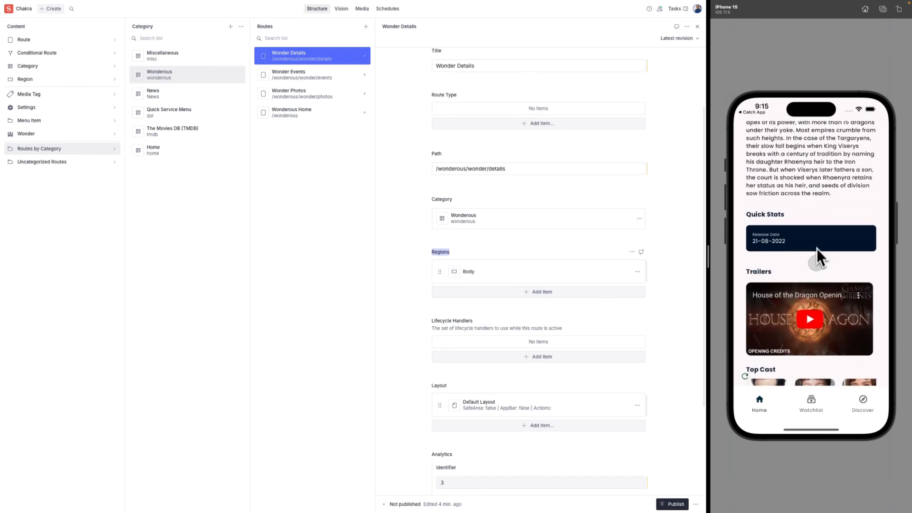
pyautogui.moveTo(817, 249); pyautogui.dragTo(814, 359)
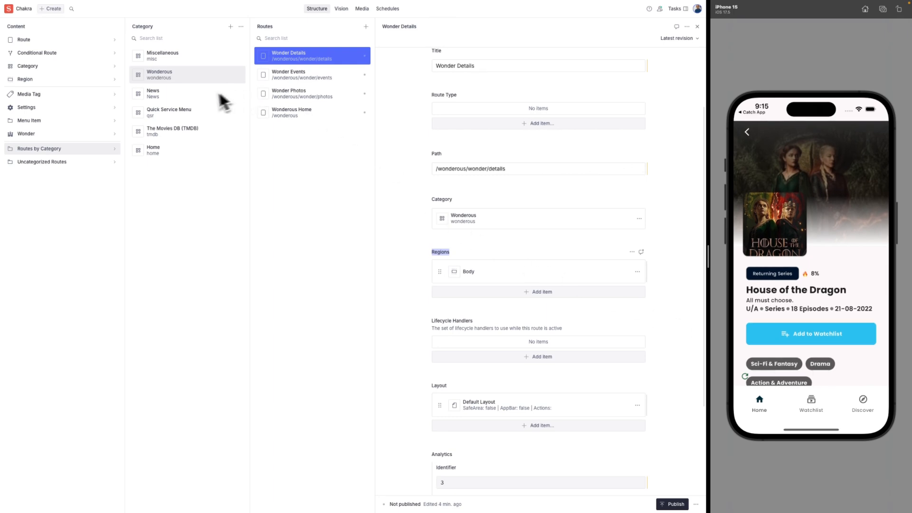
pyautogui.click(182, 135)
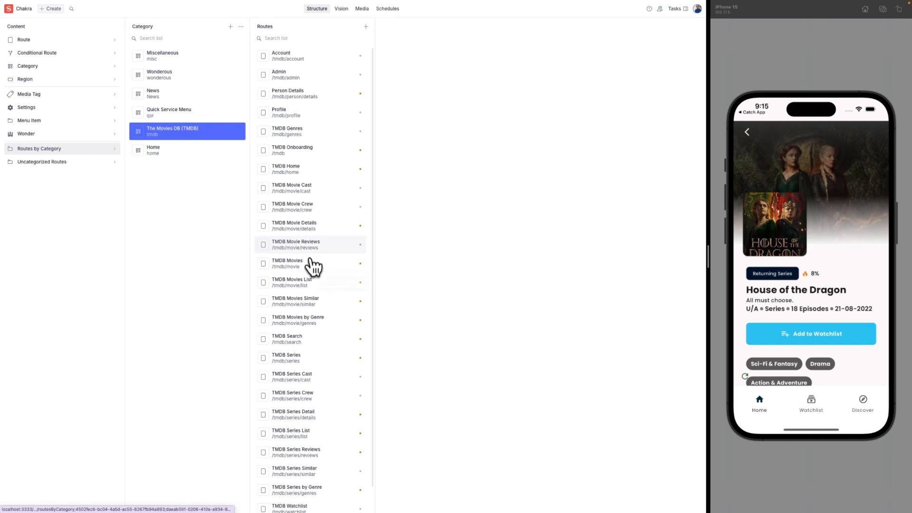
# In TMDB Movie Details' Body, move statistics to the top and back, then open TMDB Series Detail.
pyautogui.click(330, 234)
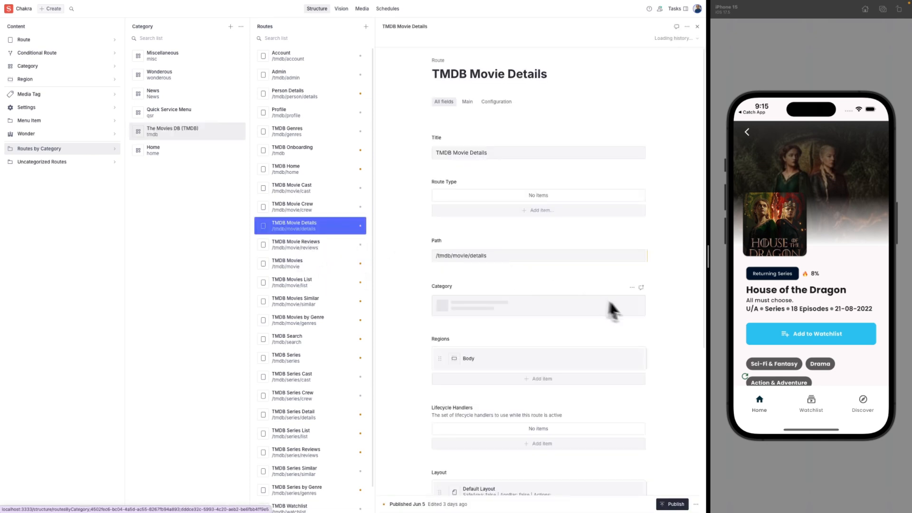
pyautogui.click(466, 360)
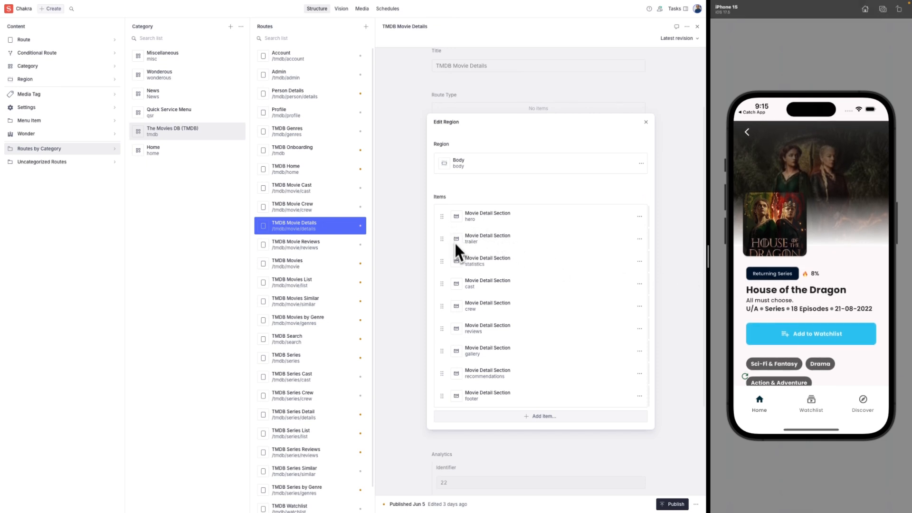
pyautogui.moveTo(443, 262); pyautogui.dragTo(442, 215)
pyautogui.moveTo(442, 217); pyautogui.dragTo(445, 263)
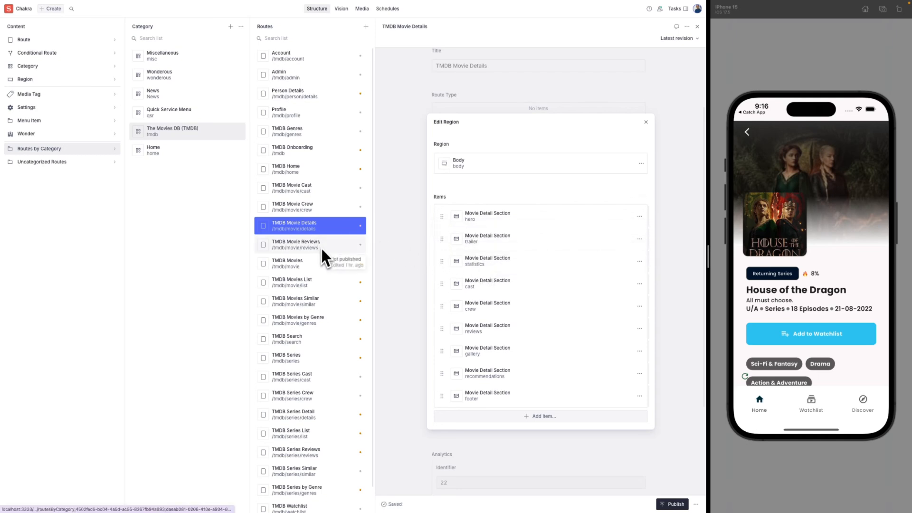
pyautogui.click(327, 417)
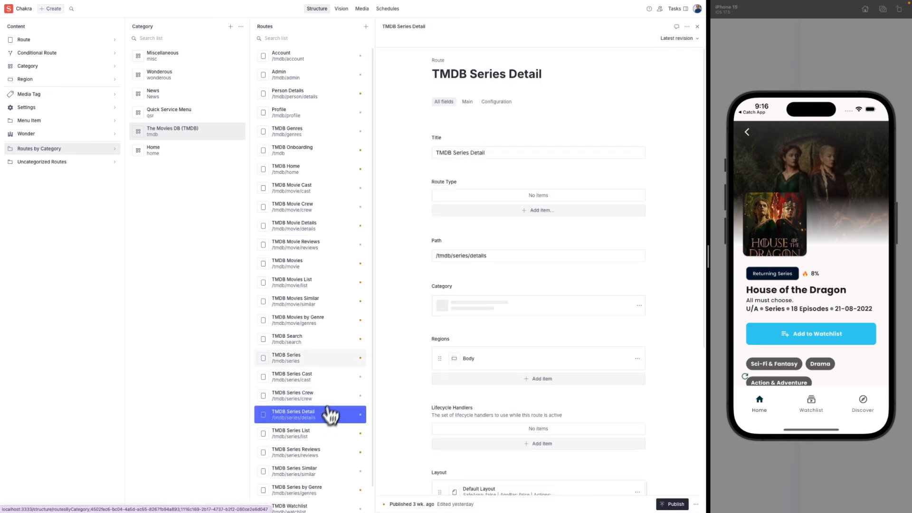
# Open TMDB Series Detail's Body region and drag the statistics section above hero.
pyautogui.scroll(-1, 411, 356)
pyautogui.click(481, 310)
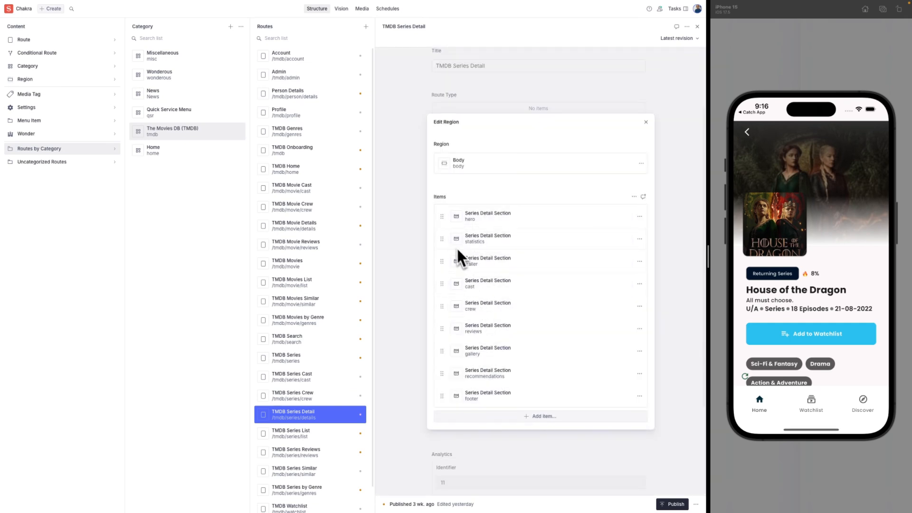
pyautogui.scroll(-5, 769, 221)
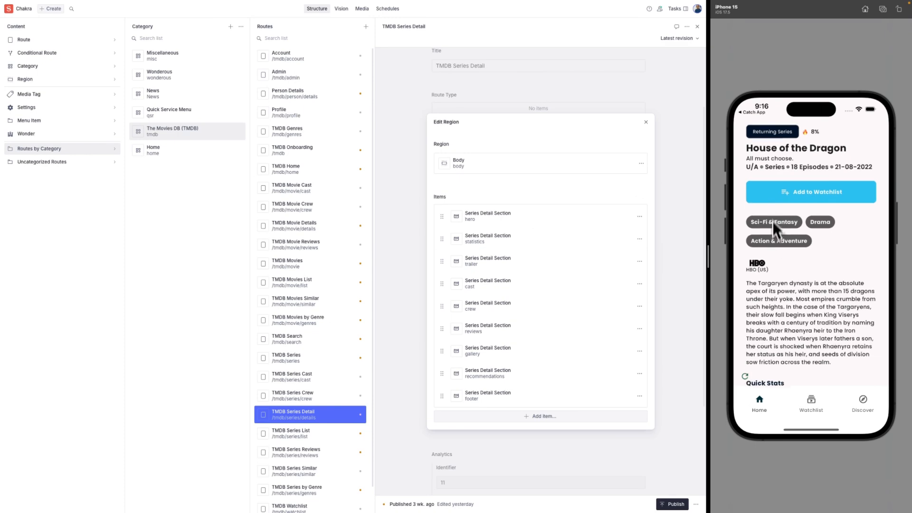
pyautogui.scroll(1, 773, 221)
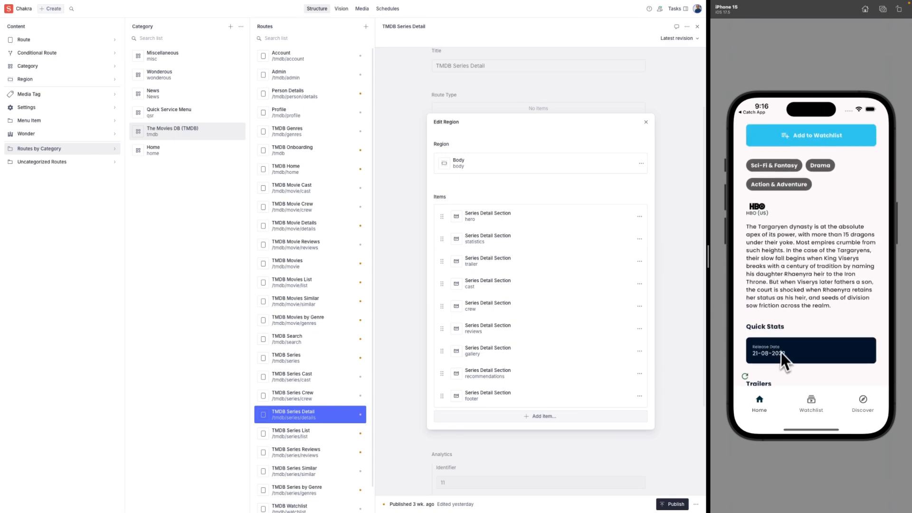
pyautogui.scroll(6, 787, 309)
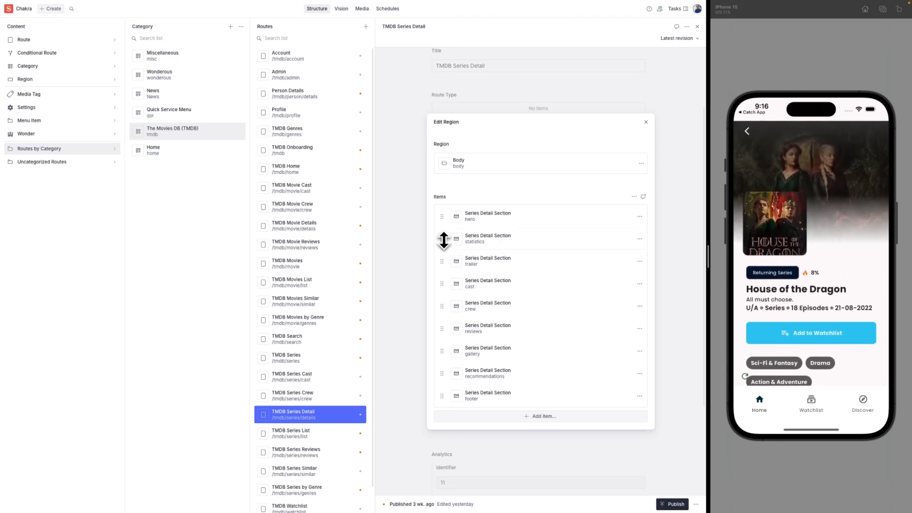
pyautogui.moveTo(442, 239); pyautogui.dragTo(442, 218)
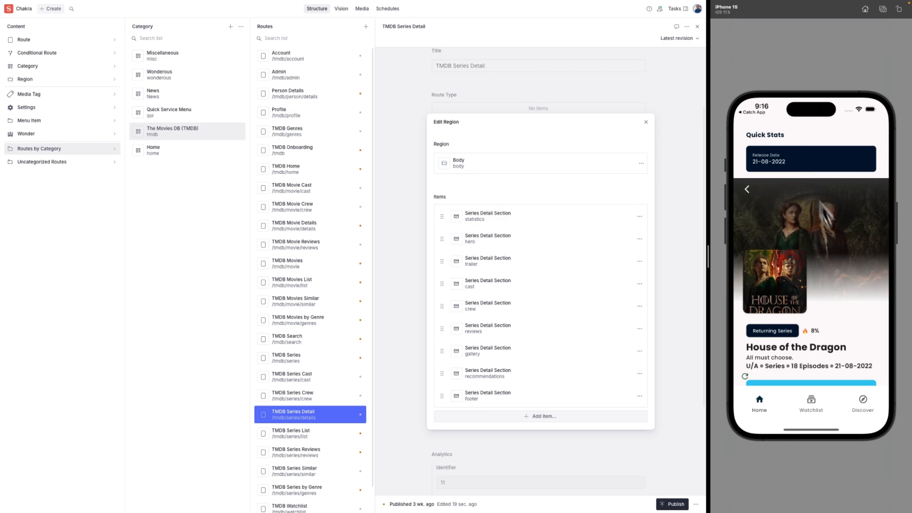
pyautogui.moveTo(863, 320); pyautogui.dragTo(862, 280)
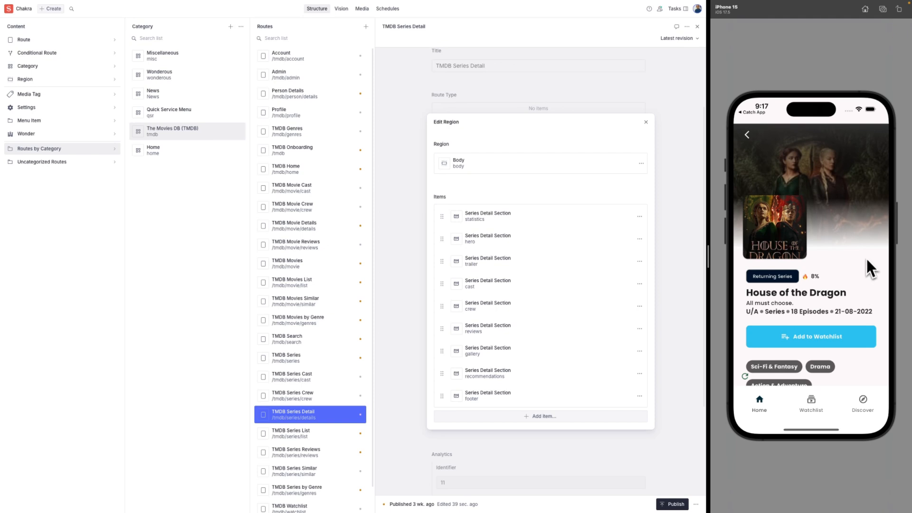
pyautogui.scroll(-2, 846, 274)
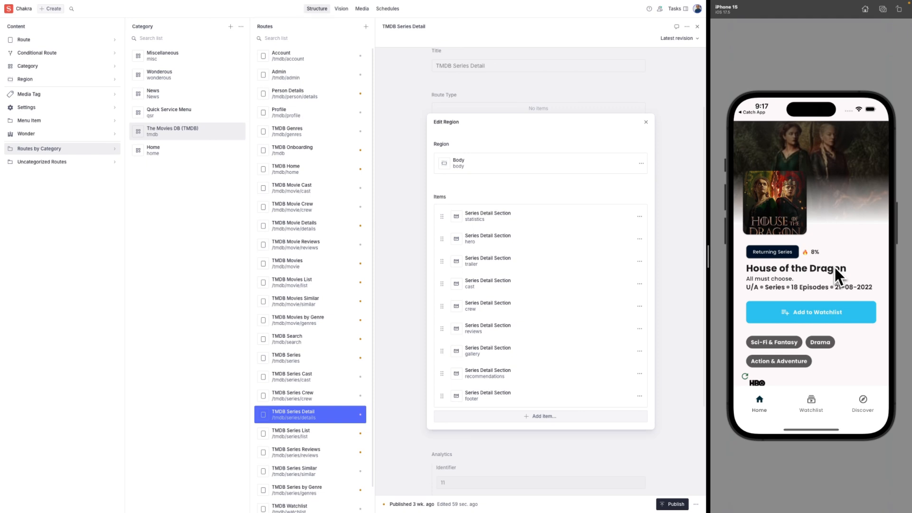
pyautogui.moveTo(839, 253); pyautogui.dragTo(841, 308)
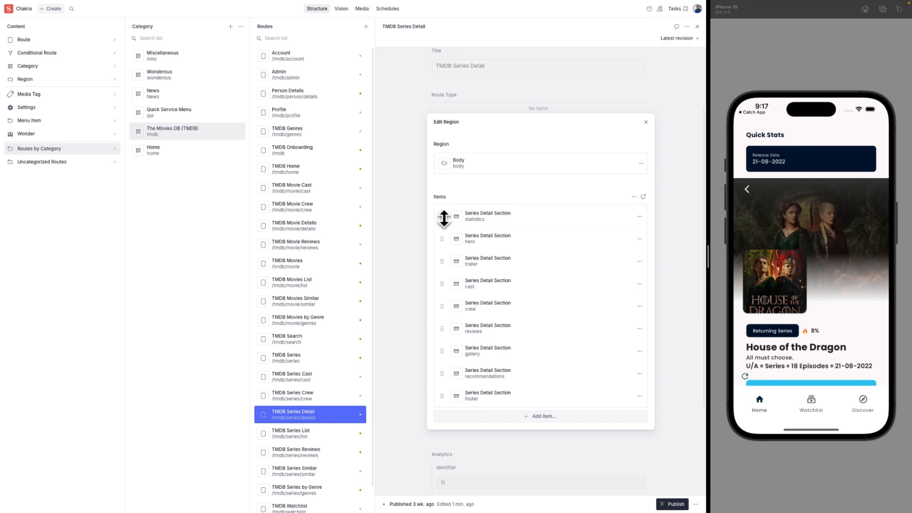
# Drag statistics back below hero and reload the series page in the app.
pyautogui.moveTo(442, 219); pyautogui.dragTo(442, 241)
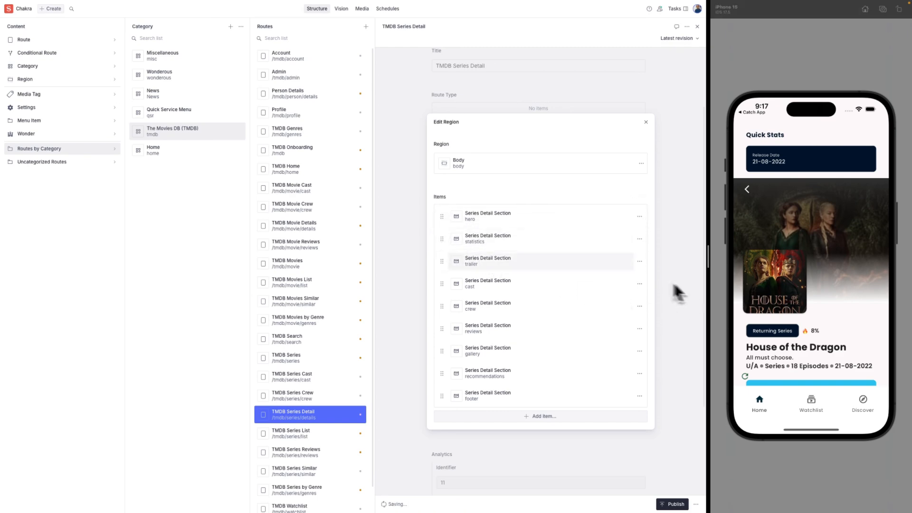
pyautogui.click(746, 375)
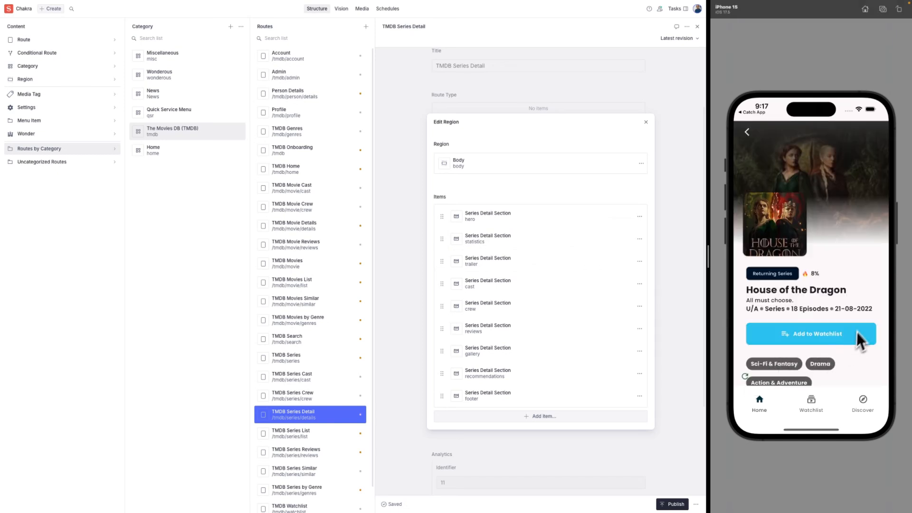
pyautogui.scroll(-2, 860, 328)
pyautogui.scroll(-3, 865, 274)
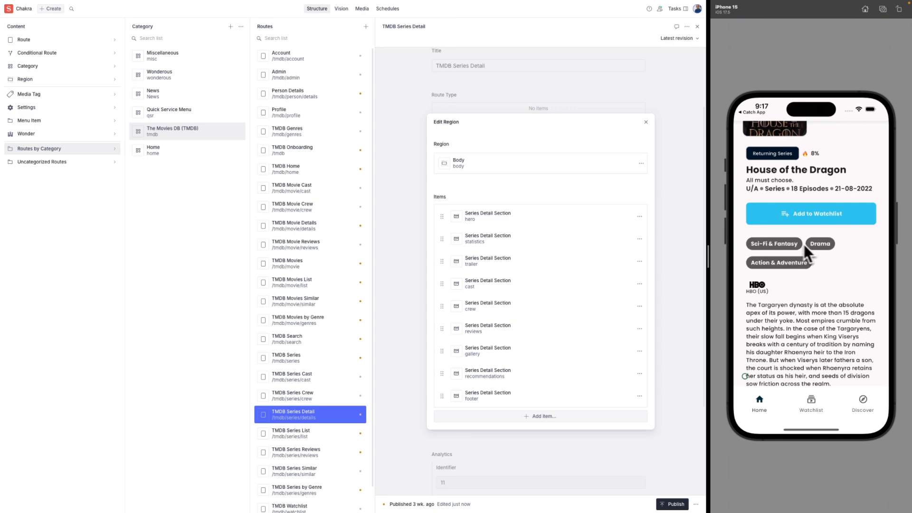
# Open the Action & Adventure series list from its genre chip and scroll it.
pyautogui.click(790, 264)
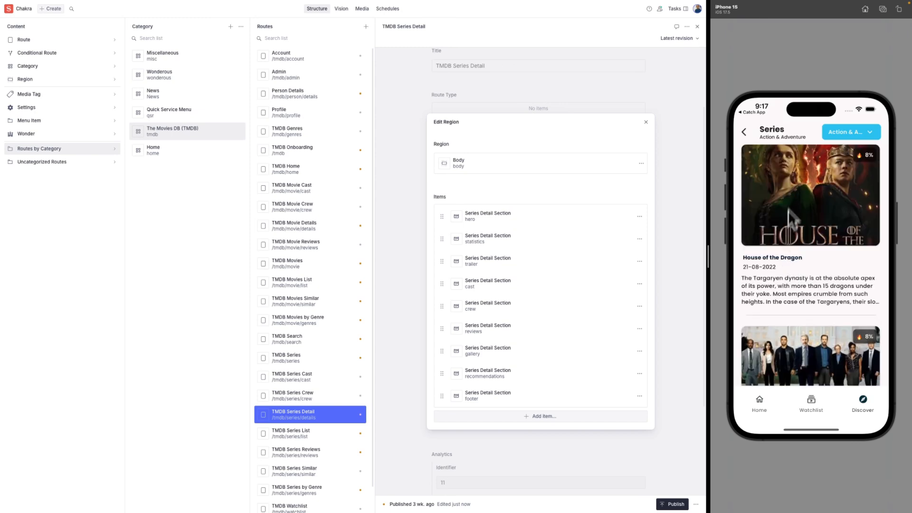
pyautogui.click(816, 284)
pyautogui.moveTo(816, 285); pyautogui.dragTo(809, 242)
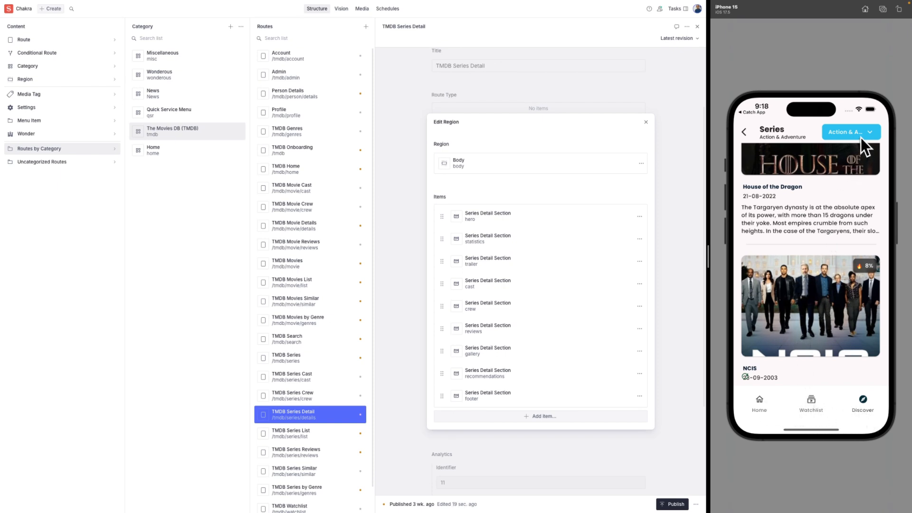
# Filter the demo app's Discover series list to the Kids genre, then return to genres.
pyautogui.click(759, 400)
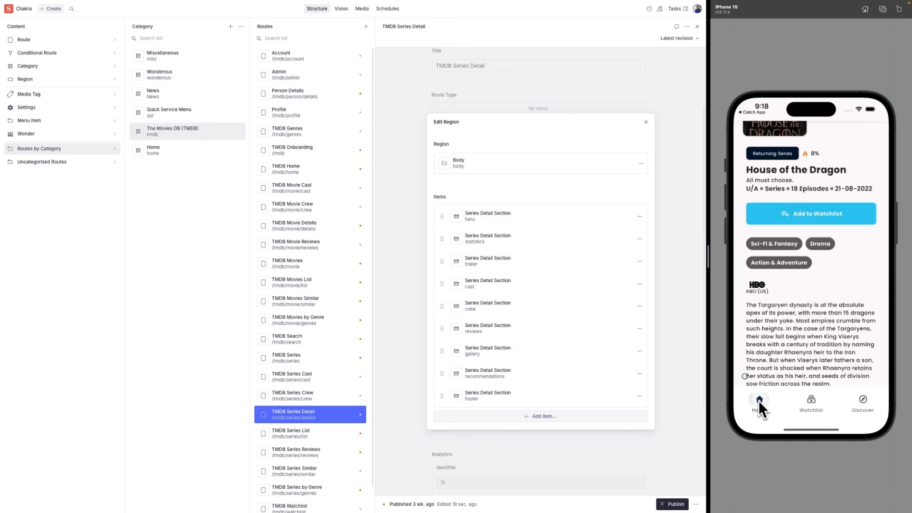
pyautogui.click(863, 401)
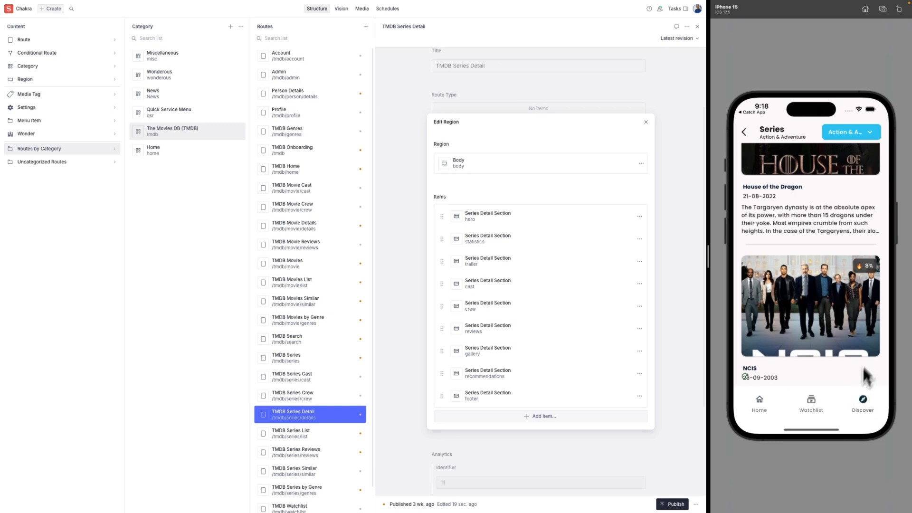
pyautogui.click(870, 135)
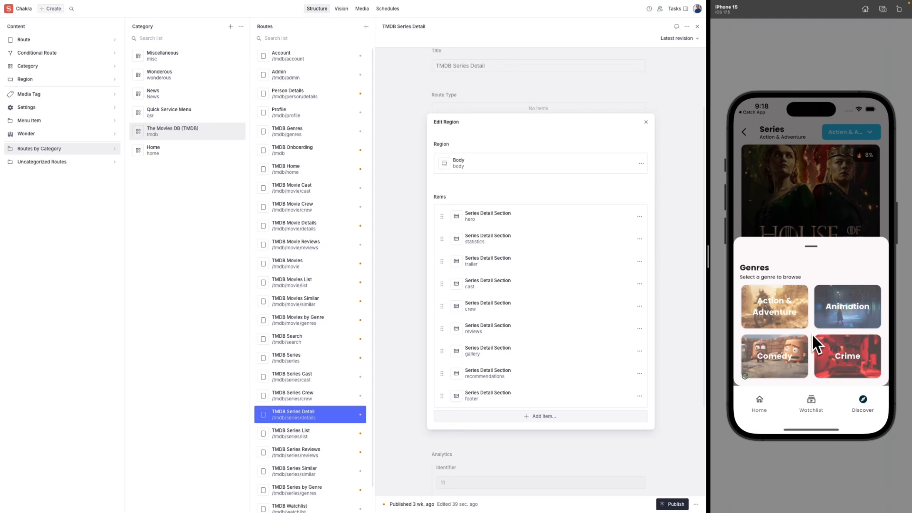
pyautogui.moveTo(813, 335); pyautogui.dragTo(811, 289)
pyautogui.moveTo(811, 344); pyautogui.dragTo(811, 296)
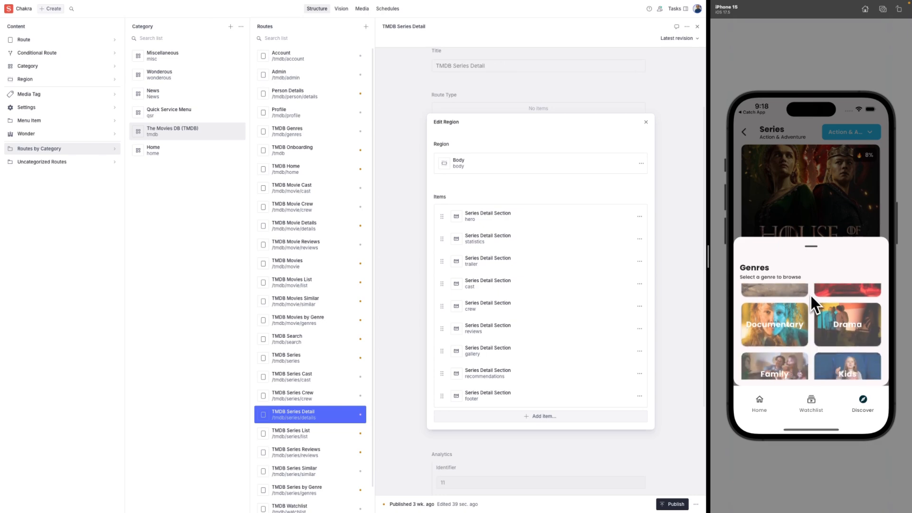
pyautogui.click(828, 345)
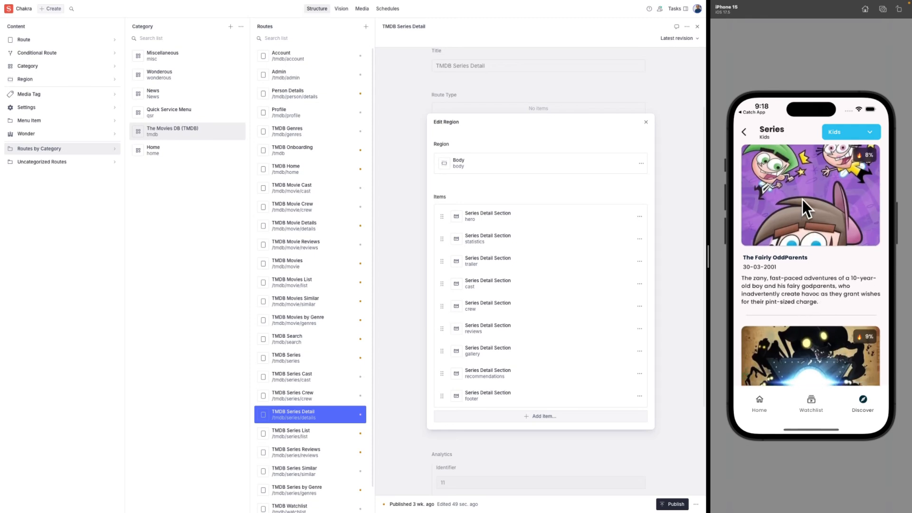
pyautogui.scroll(-10, 812, 223)
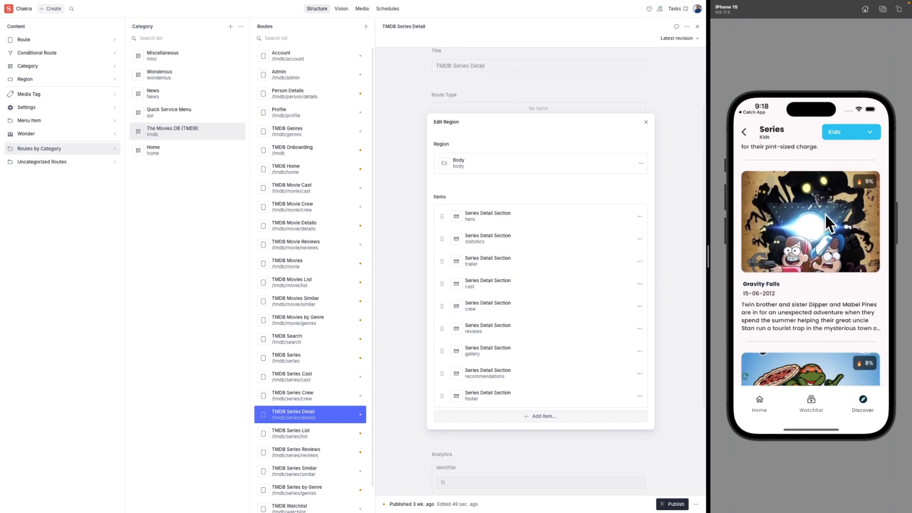
pyautogui.scroll(8, 823, 226)
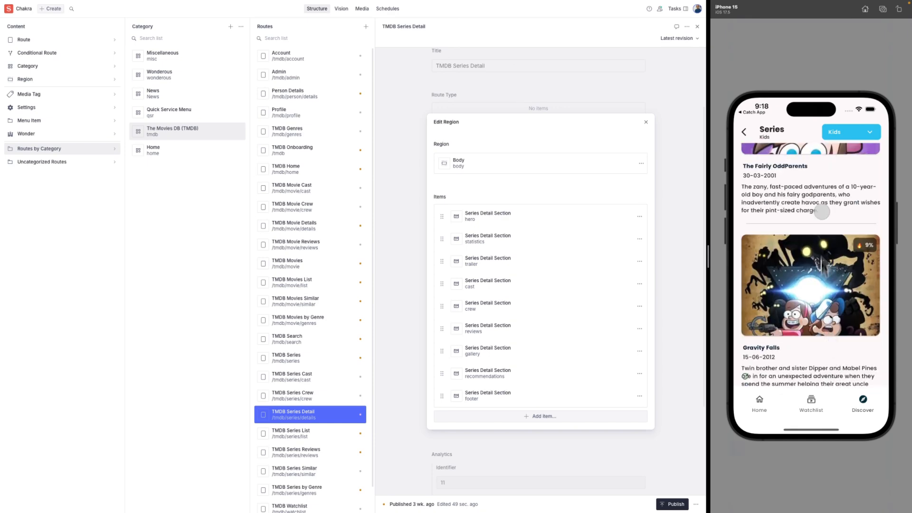
pyautogui.scroll(2, 823, 285)
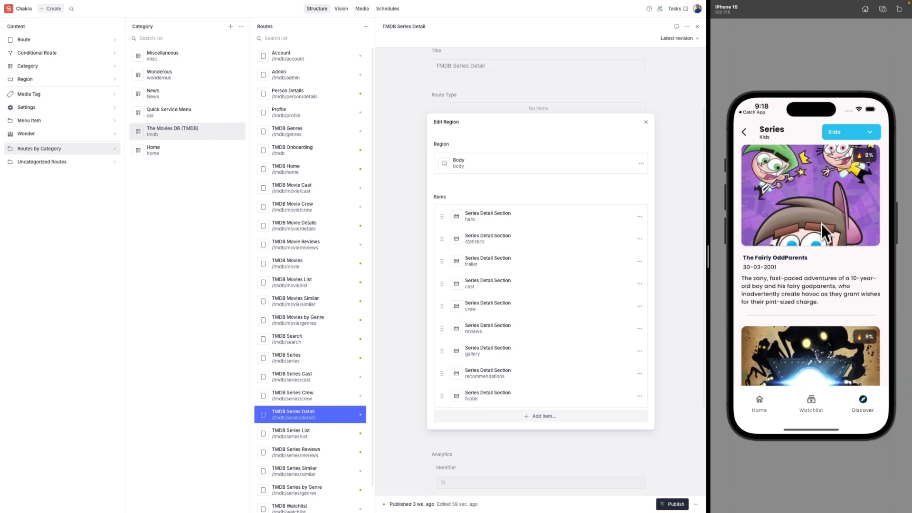
pyautogui.click(746, 133)
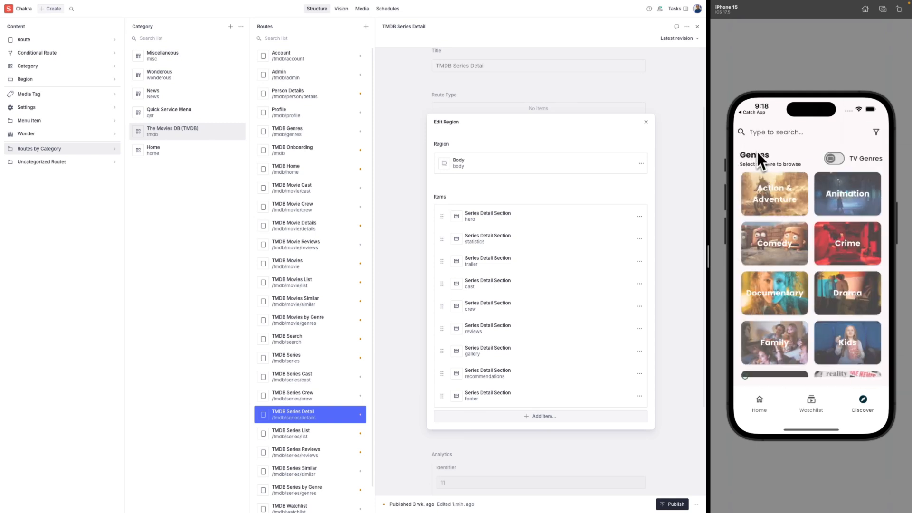
# Search for 'inside' and compare the Series, Movies and People results.
pyautogui.click(795, 136)
pyautogui.write('inside')
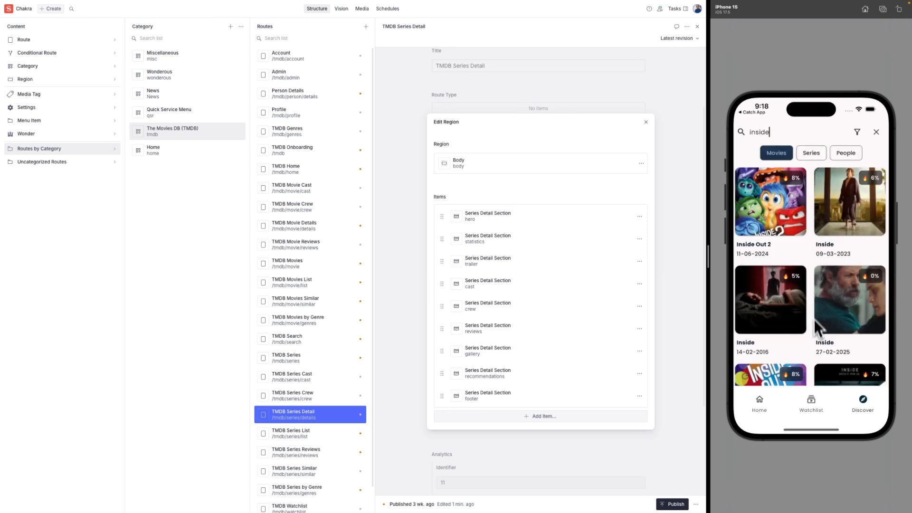
pyautogui.scroll(-3, 814, 314)
pyautogui.moveTo(811, 285); pyautogui.dragTo(829, 346)
pyautogui.click(818, 158)
pyautogui.click(783, 160)
pyautogui.click(811, 157)
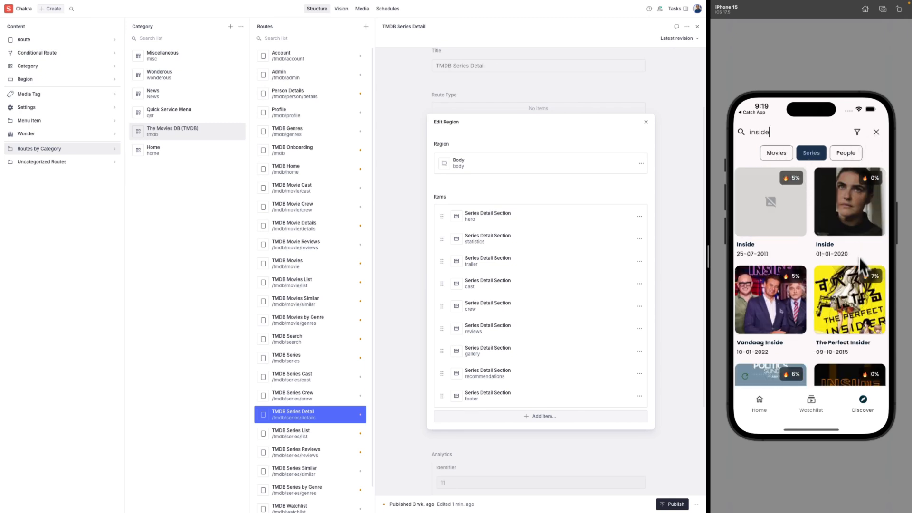
pyautogui.click(851, 158)
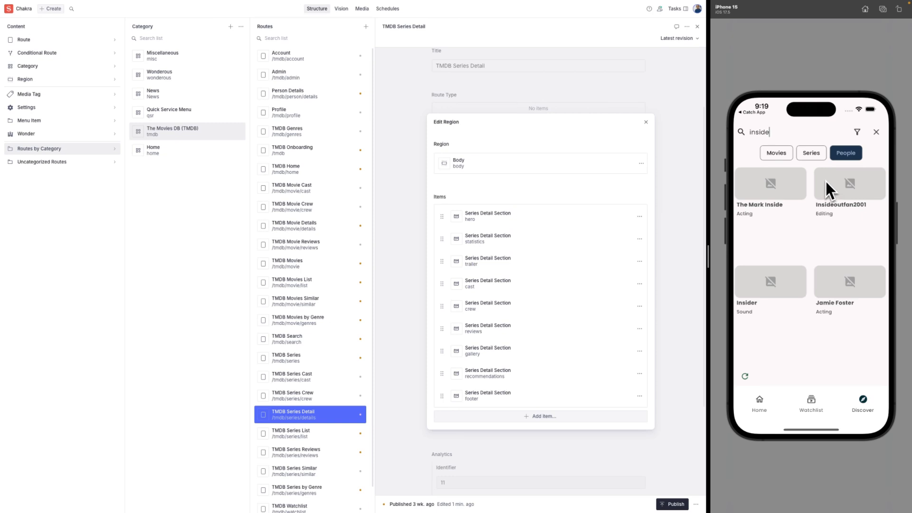
pyautogui.click(777, 156)
# Clear the search and return to the demo app's start screen.
pyautogui.click(877, 133)
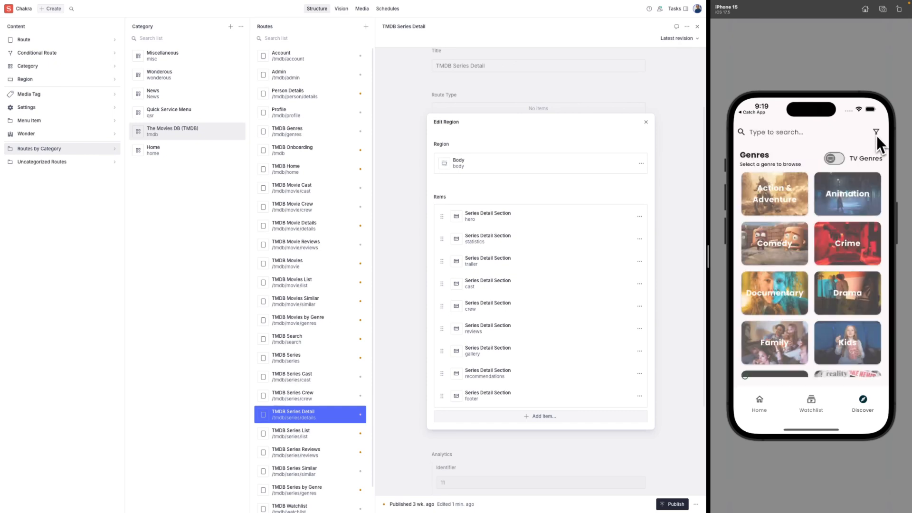
pyautogui.click(760, 402)
pyautogui.click(764, 401)
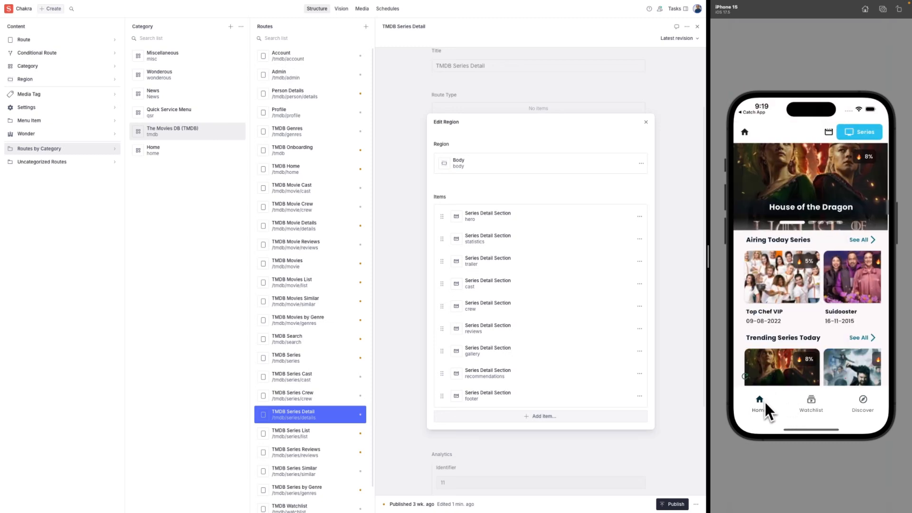
pyautogui.click(745, 135)
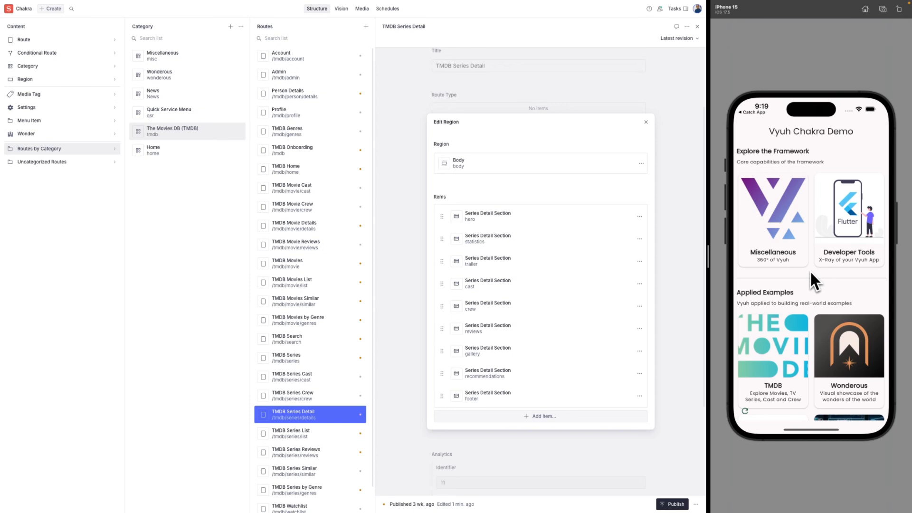
# View the Developer page's Content Plugin with its content items, layouts and route types.
pyautogui.click(850, 240)
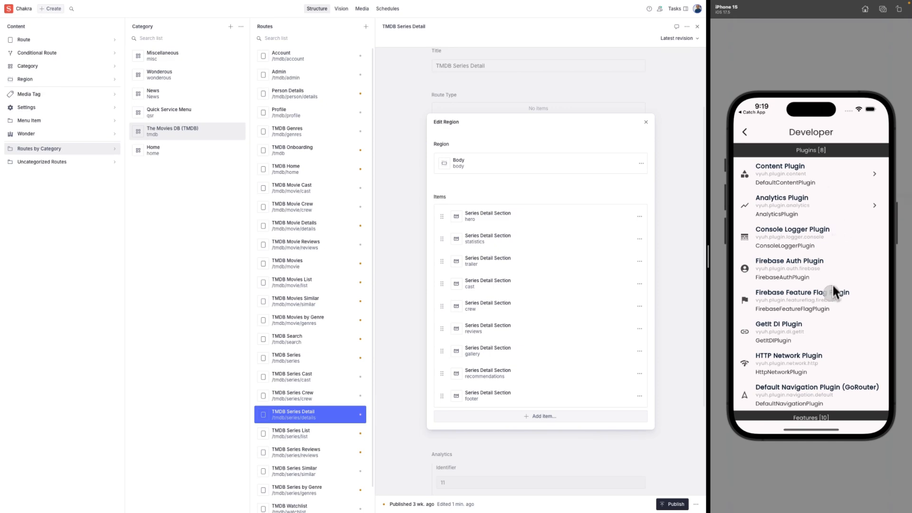
pyautogui.moveTo(832, 284); pyautogui.dragTo(829, 319)
pyautogui.click(803, 177)
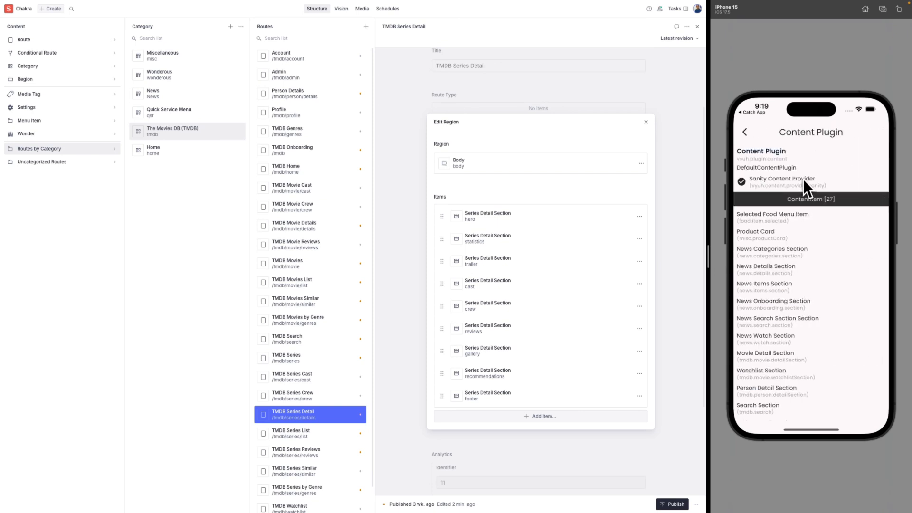
pyautogui.moveTo(803, 320); pyautogui.dragTo(807, 283)
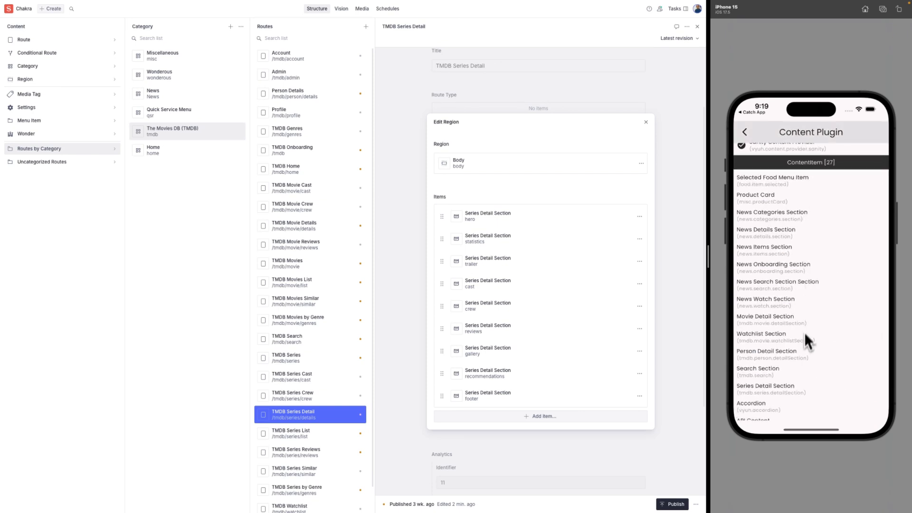
pyautogui.moveTo(805, 332); pyautogui.dragTo(806, 250)
pyautogui.moveTo(805, 304); pyautogui.dragTo(802, 254)
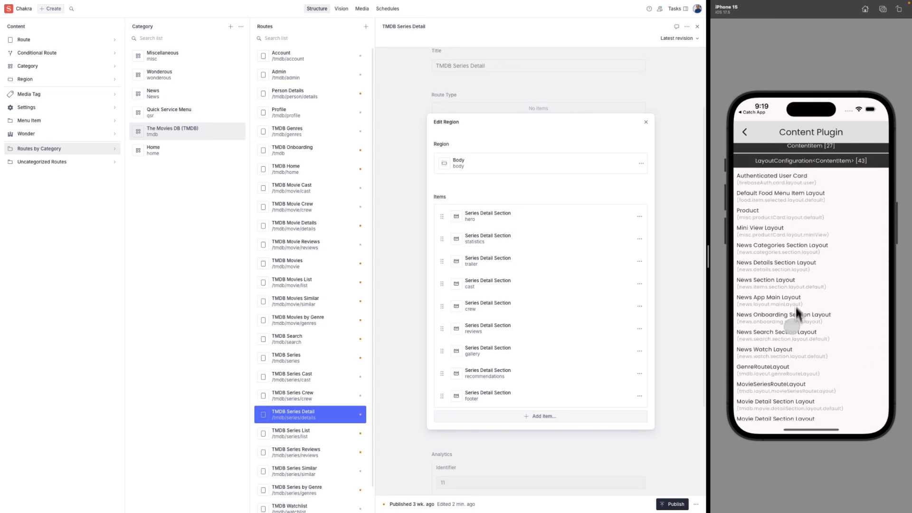
pyautogui.moveTo(796, 306); pyautogui.dragTo(792, 242)
pyautogui.moveTo(788, 330); pyautogui.dragTo(782, 305)
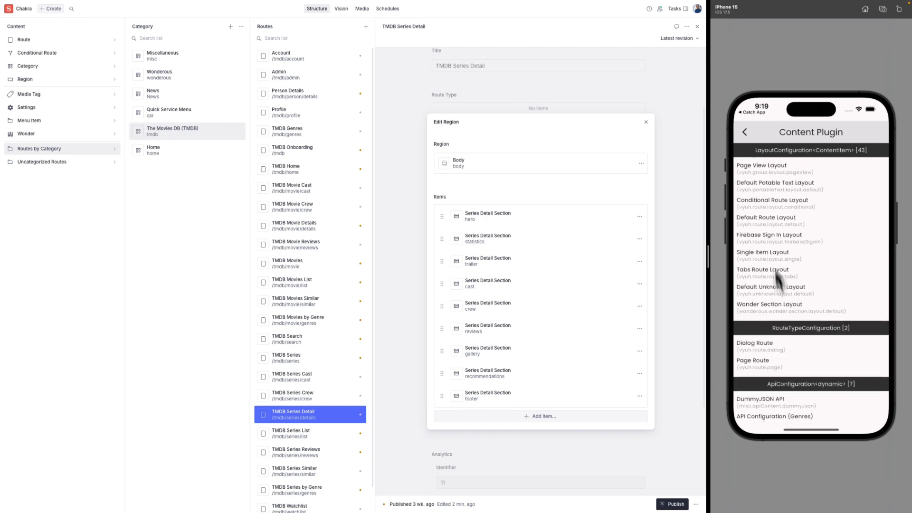
# Review the TMDB feature's Content Extension builders and descriptors from the Developer list.
pyautogui.click(745, 137)
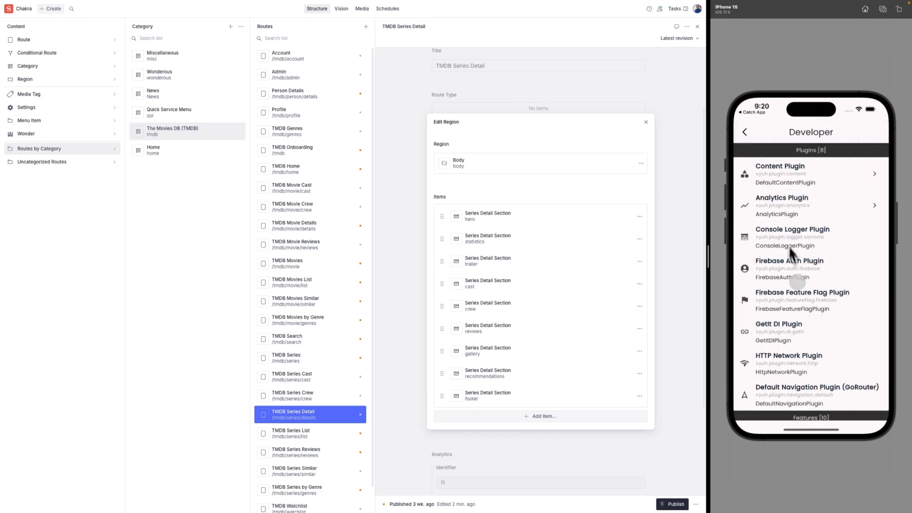
pyautogui.moveTo(789, 246); pyautogui.dragTo(800, 217)
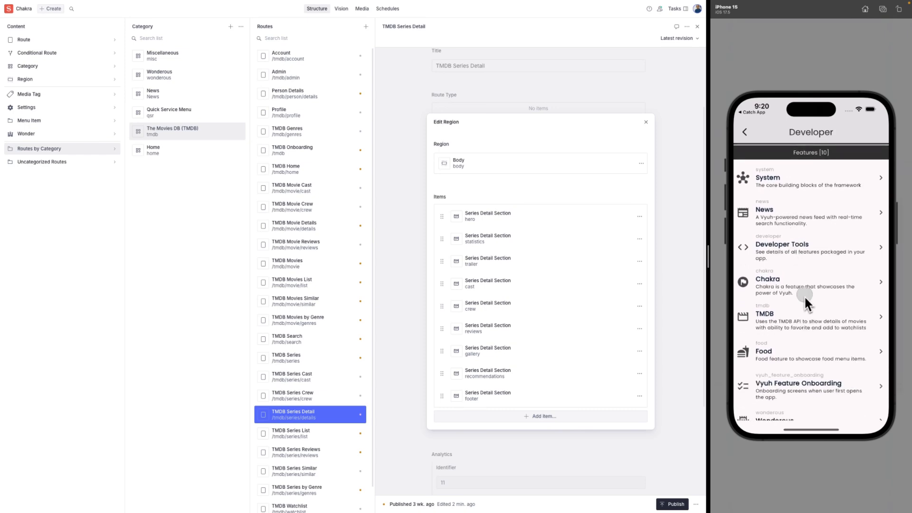
pyautogui.scroll(2, 804, 297)
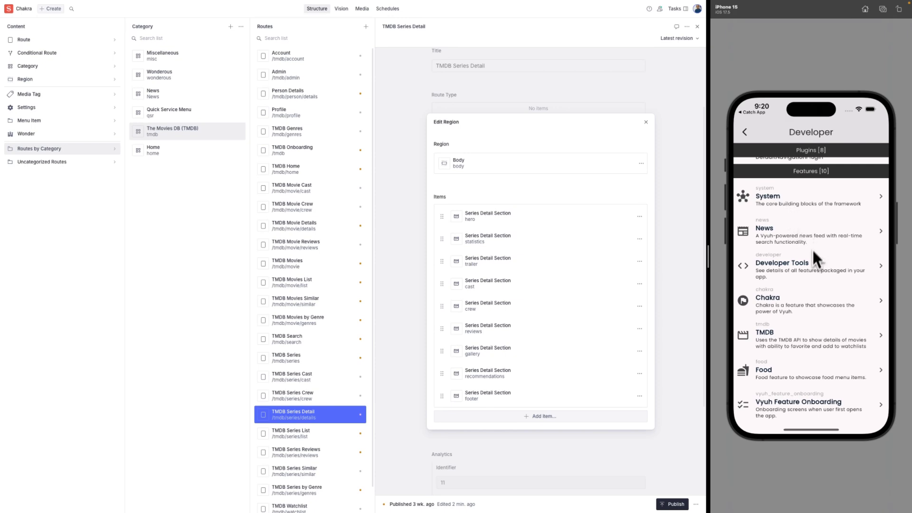
pyautogui.scroll(-3, 813, 258)
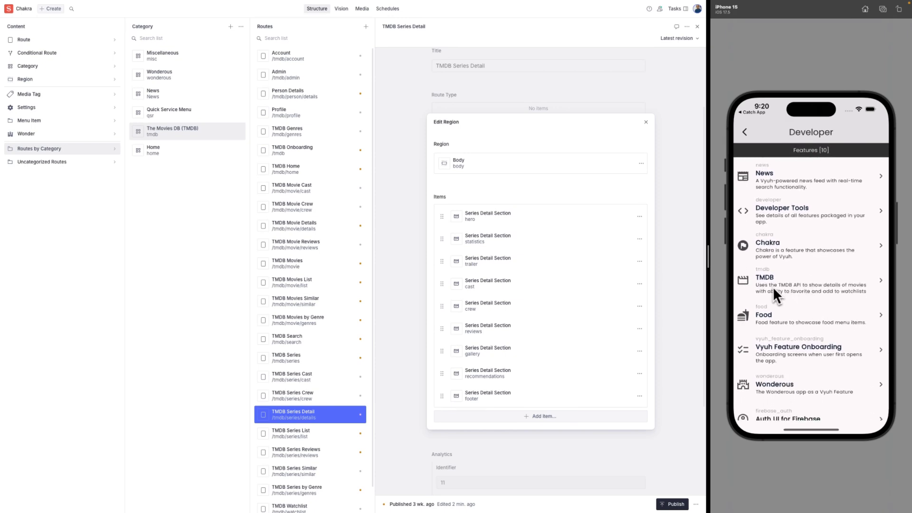
pyautogui.click(773, 290)
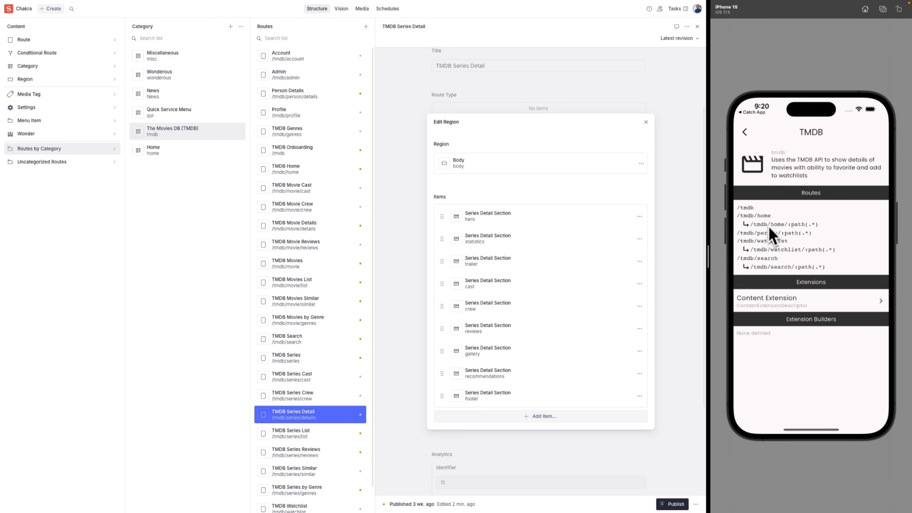
pyautogui.click(788, 303)
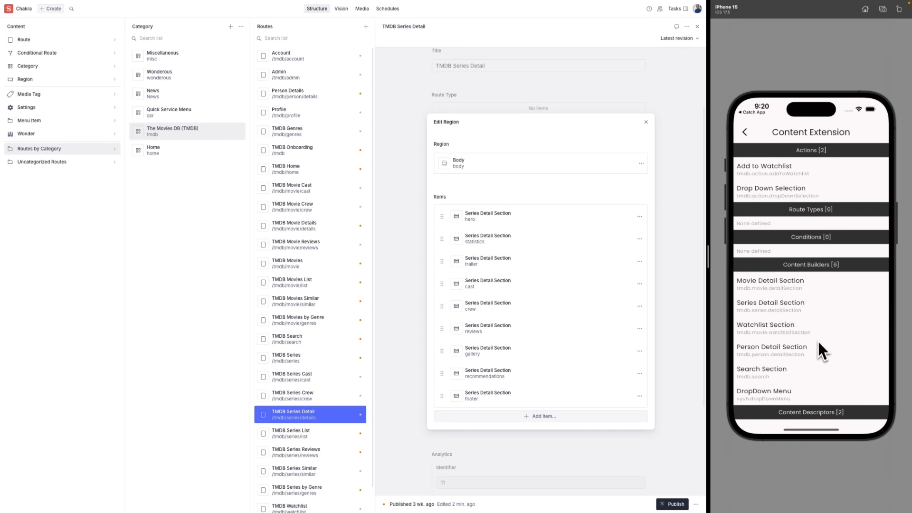
pyautogui.scroll(-2, 818, 344)
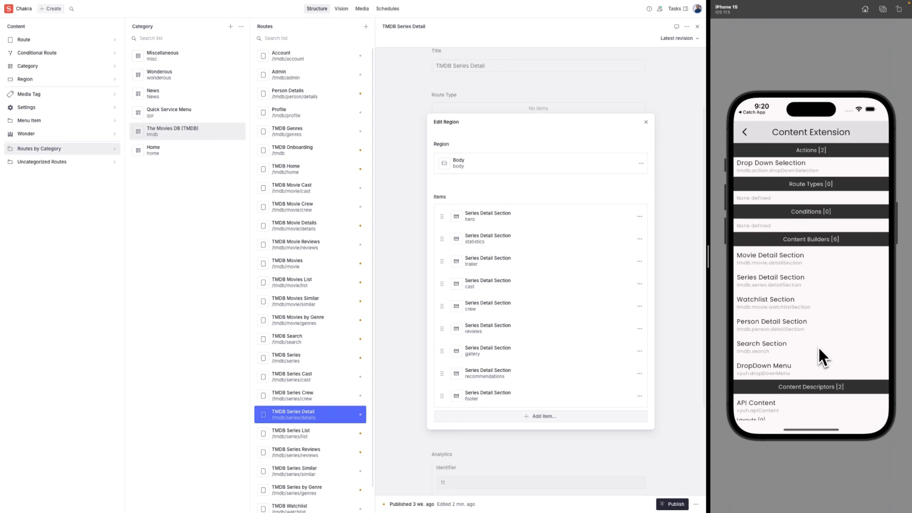
pyautogui.moveTo(818, 346); pyautogui.dragTo(821, 288)
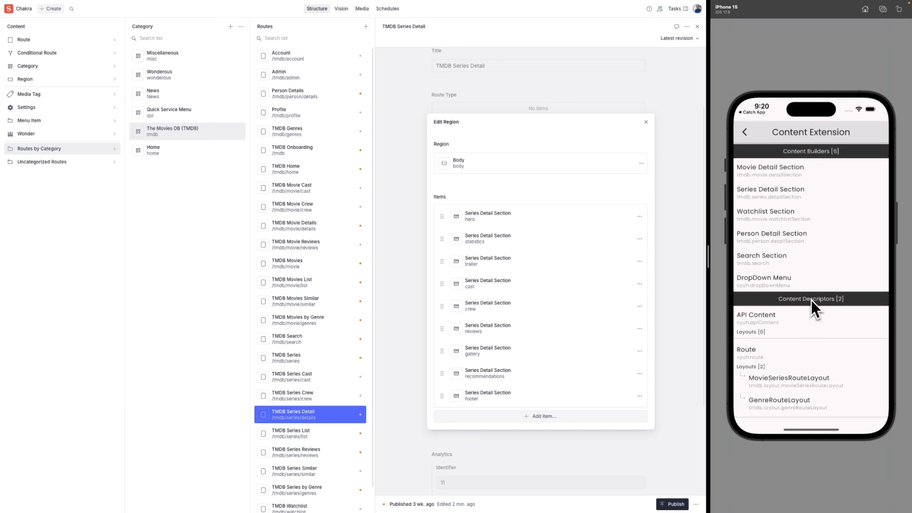
pyautogui.moveTo(811, 300); pyautogui.dragTo(811, 379)
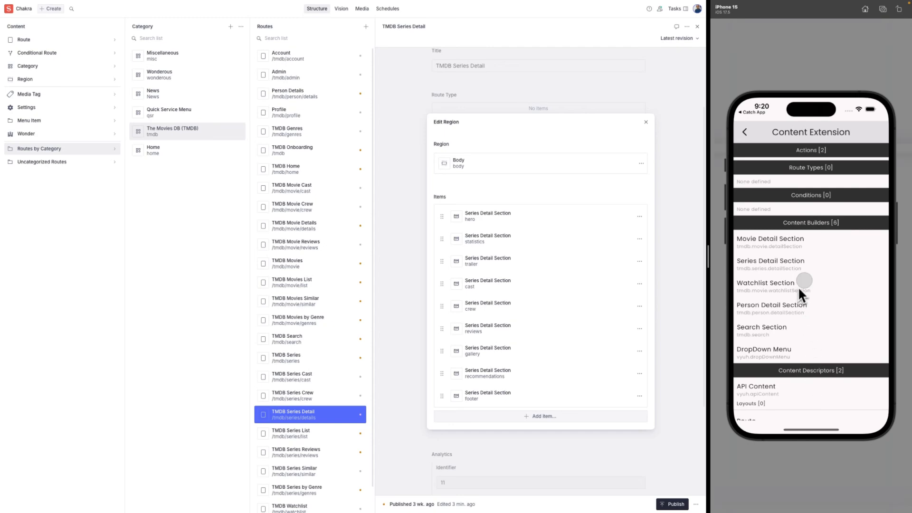
pyautogui.moveTo(799, 287); pyautogui.dragTo(800, 328)
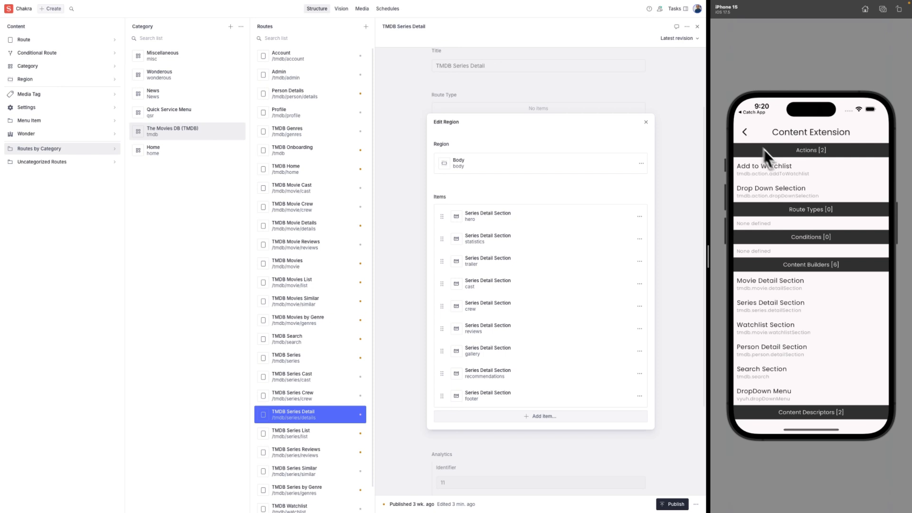
# Back out through the TMDB and Developer pages to the Vyuh Chakra Demo home.
pyautogui.click(745, 133)
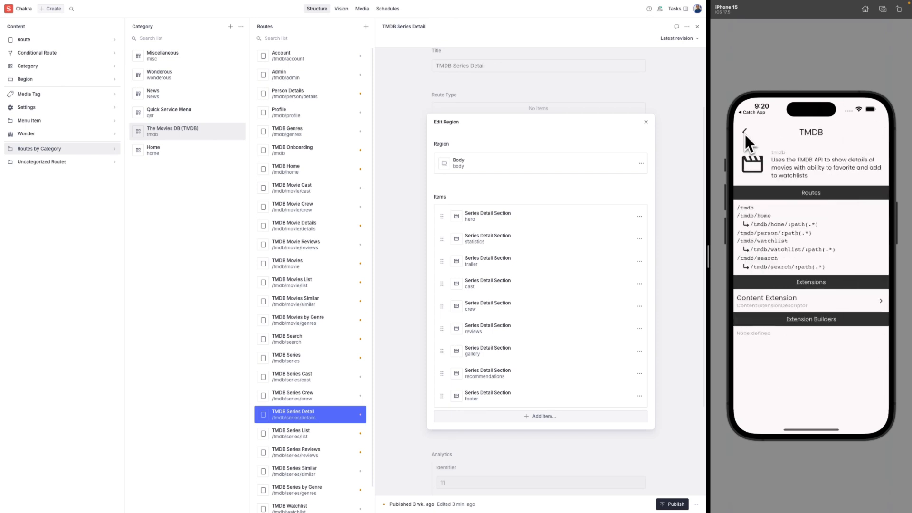
pyautogui.click(744, 133)
pyautogui.click(744, 134)
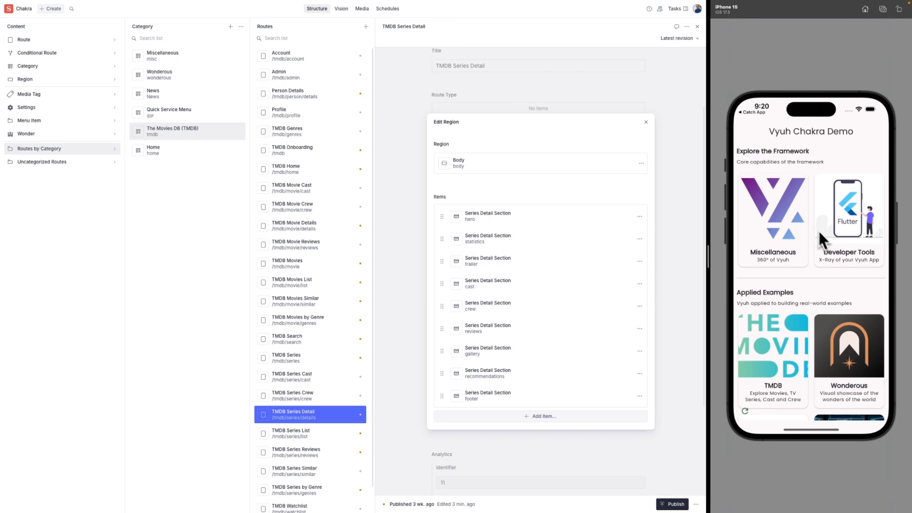
pyautogui.click(844, 232)
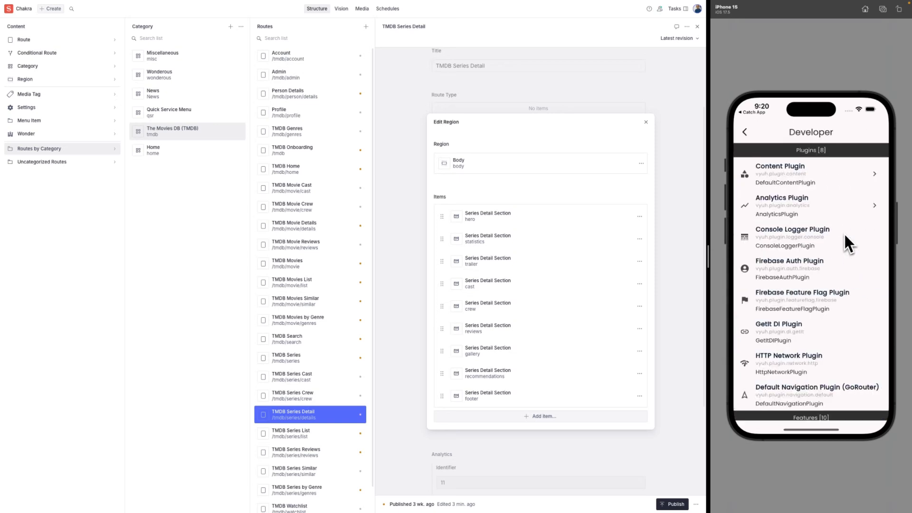
pyautogui.moveTo(819, 310); pyautogui.dragTo(833, 221)
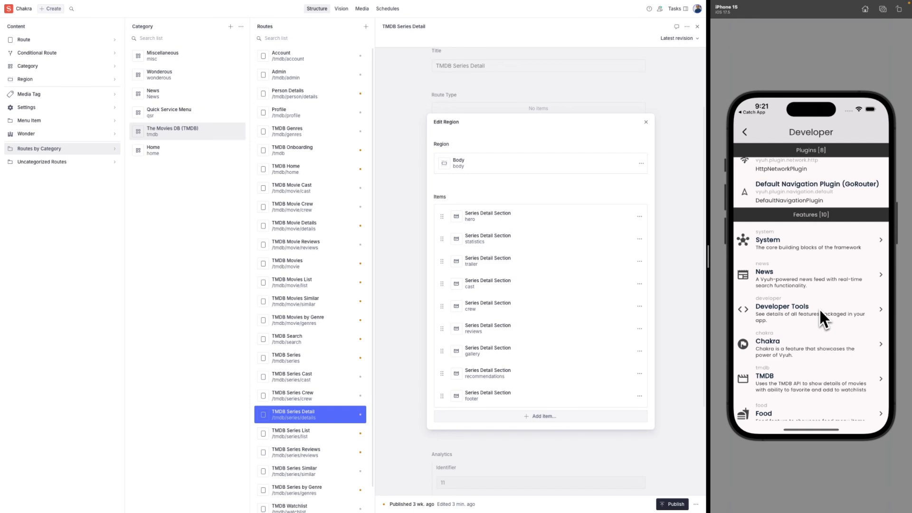
pyautogui.moveTo(812, 353); pyautogui.dragTo(820, 286)
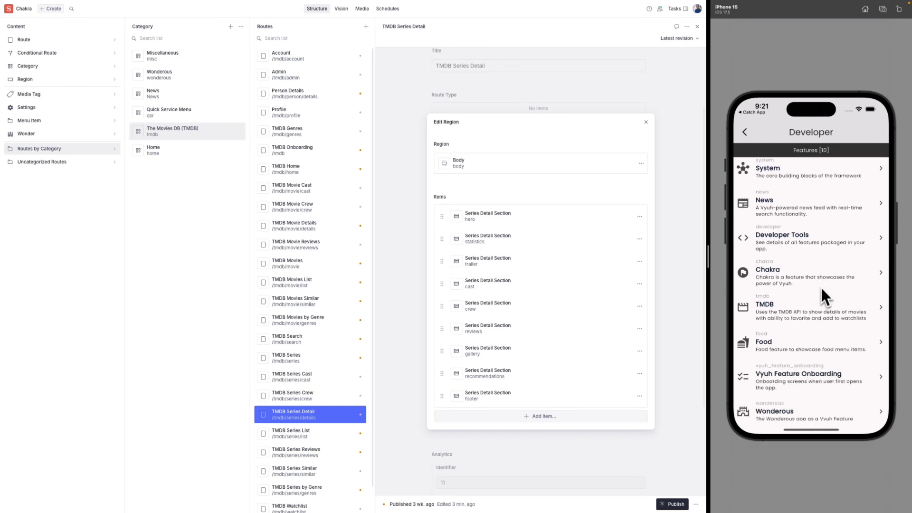
pyautogui.click(745, 134)
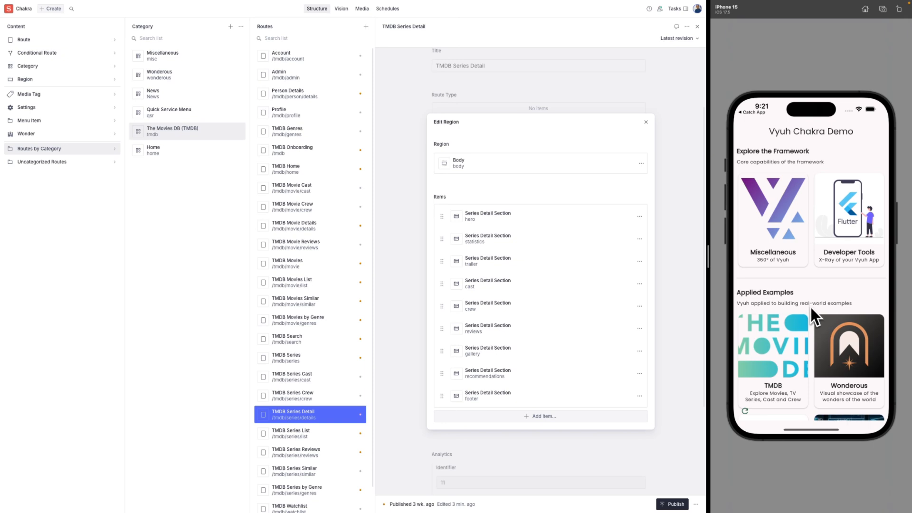
pyautogui.moveTo(811, 307); pyautogui.dragTo(810, 206)
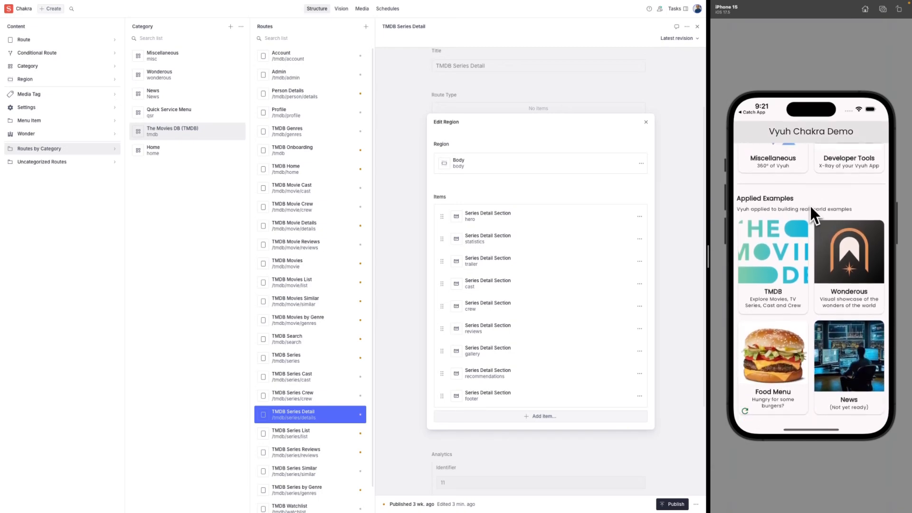
# Open the Food Menu and glance at the Chicken Big Mac details.
pyautogui.click(783, 372)
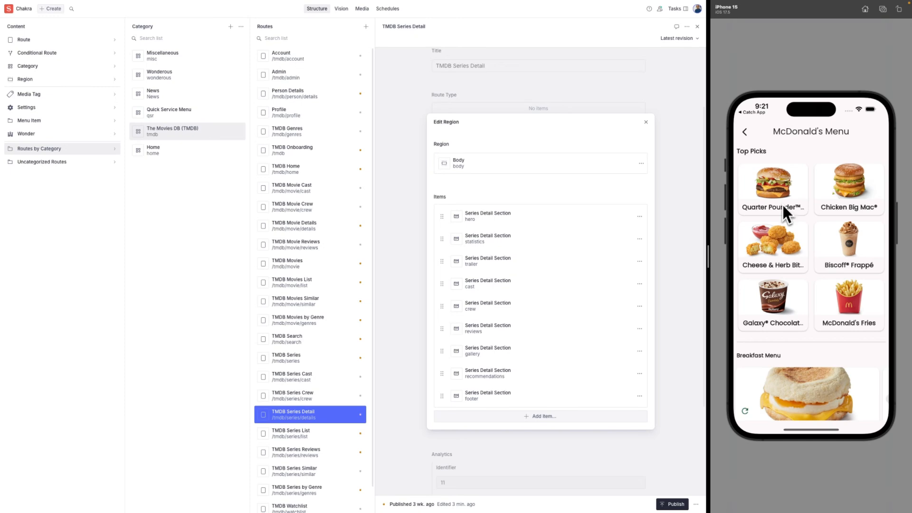
pyautogui.click(842, 189)
pyautogui.scroll(-2, 827, 355)
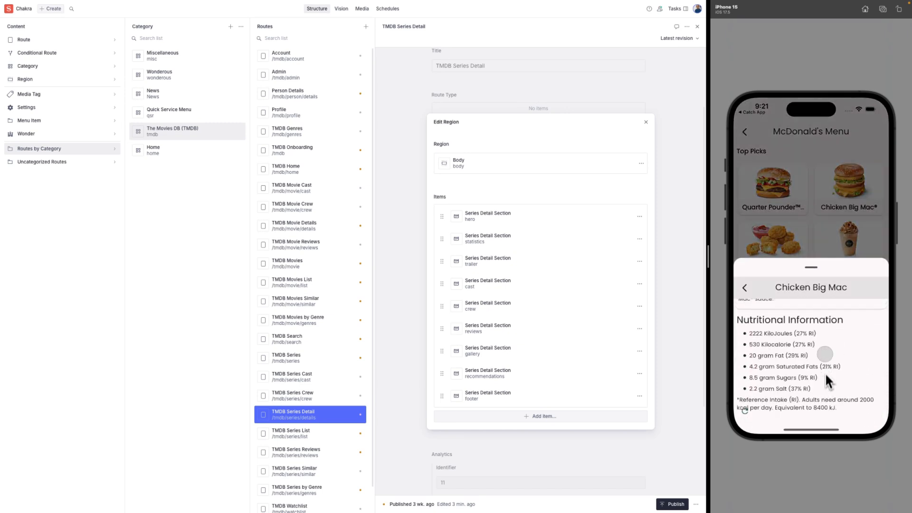
pyautogui.scroll(2, 826, 375)
# Browse the Quarter Pounder with Cheese page's related products, ingredients, allergens and nutrition.
pyautogui.click(807, 192)
pyautogui.click(770, 192)
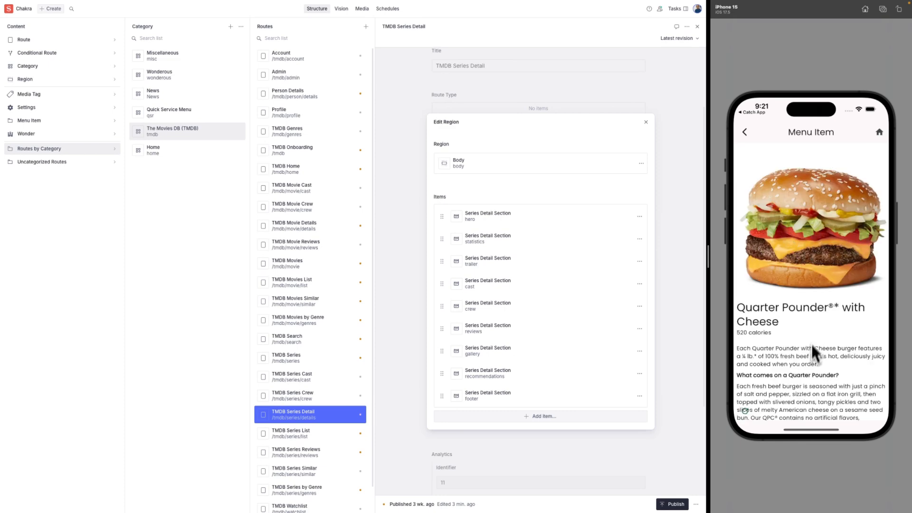
pyautogui.scroll(-5, 811, 346)
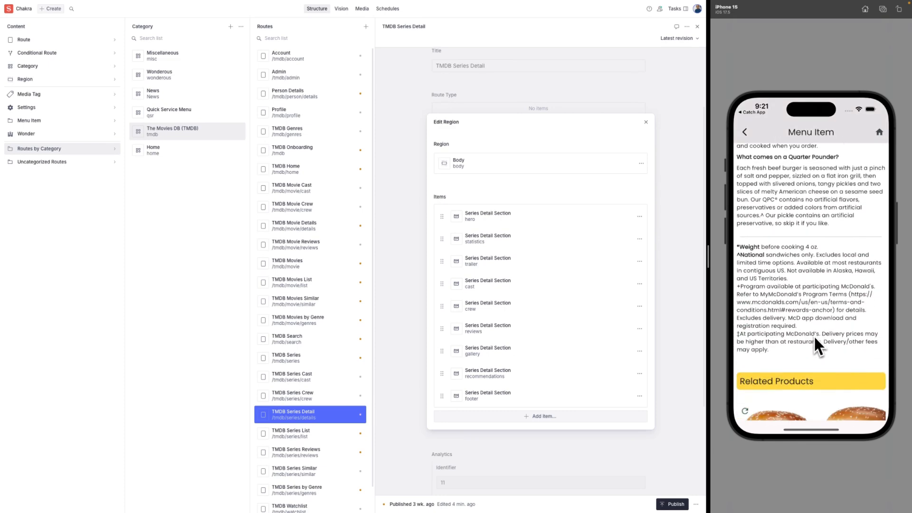
pyautogui.scroll(-3, 813, 336)
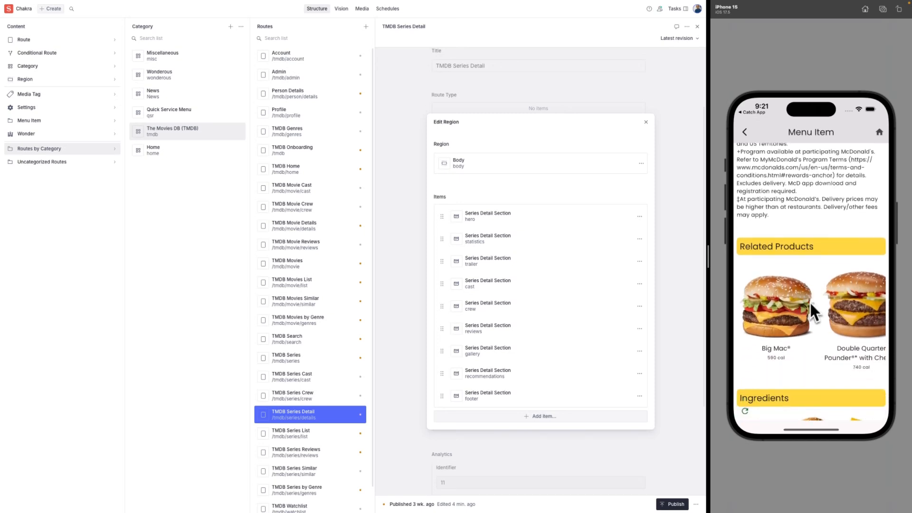
pyautogui.hscroll(3, 810, 302)
pyautogui.scroll(-5, 775, 332)
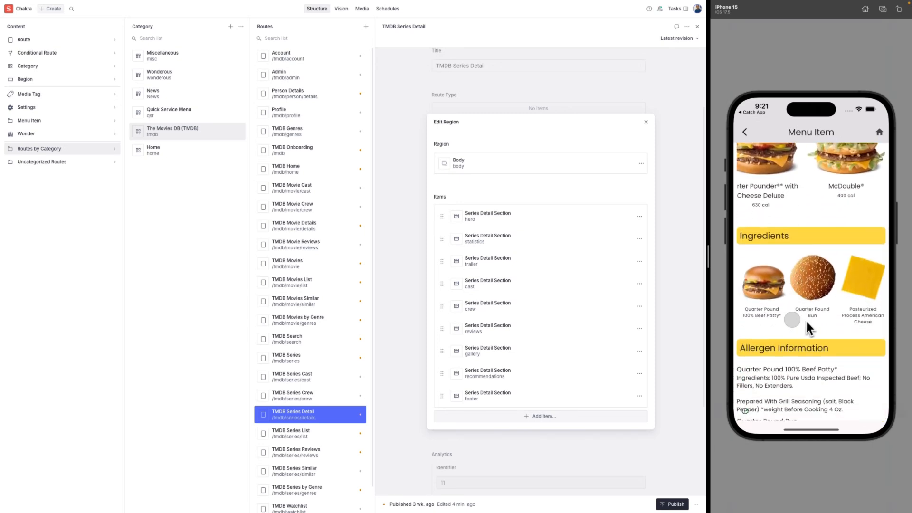
pyautogui.scroll(-5, 783, 333)
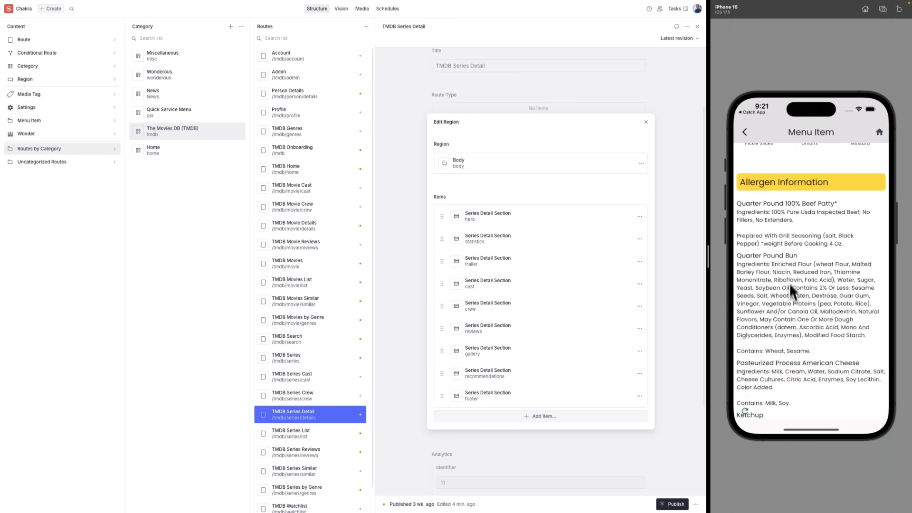
pyautogui.scroll(-4, 792, 280)
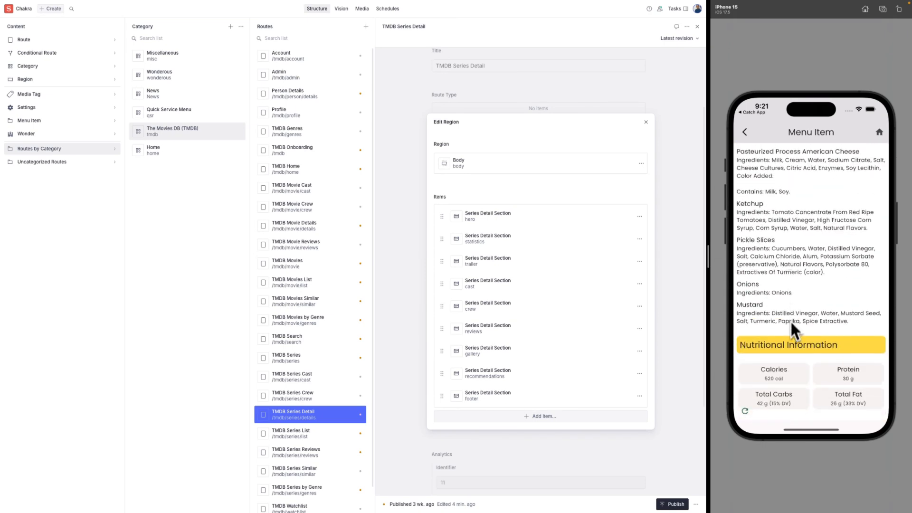
pyautogui.scroll(-3, 791, 320)
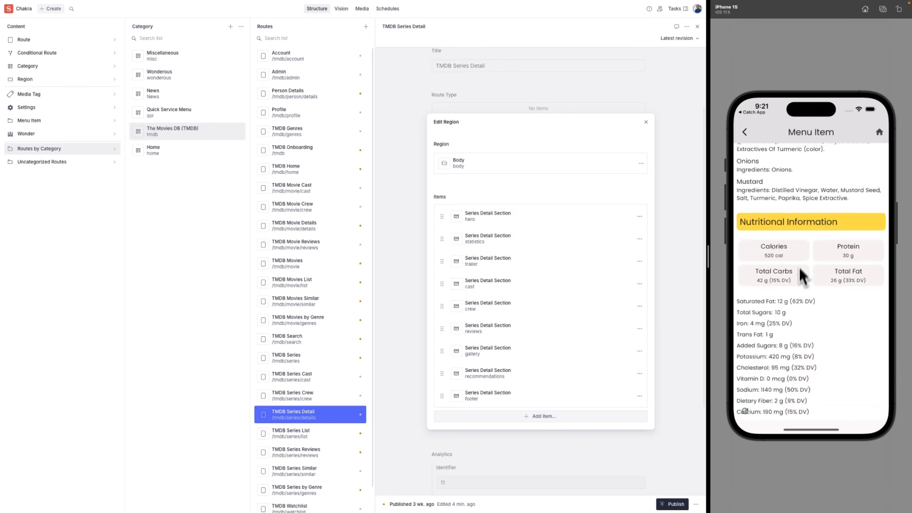
pyautogui.scroll(10, 801, 275)
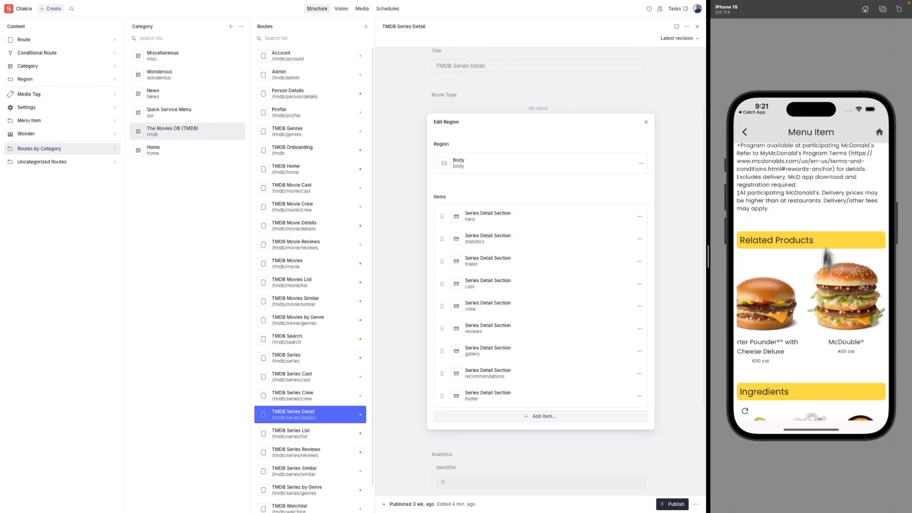
# Return to the demo home and scroll up to Explore the Framework.
pyautogui.click(878, 134)
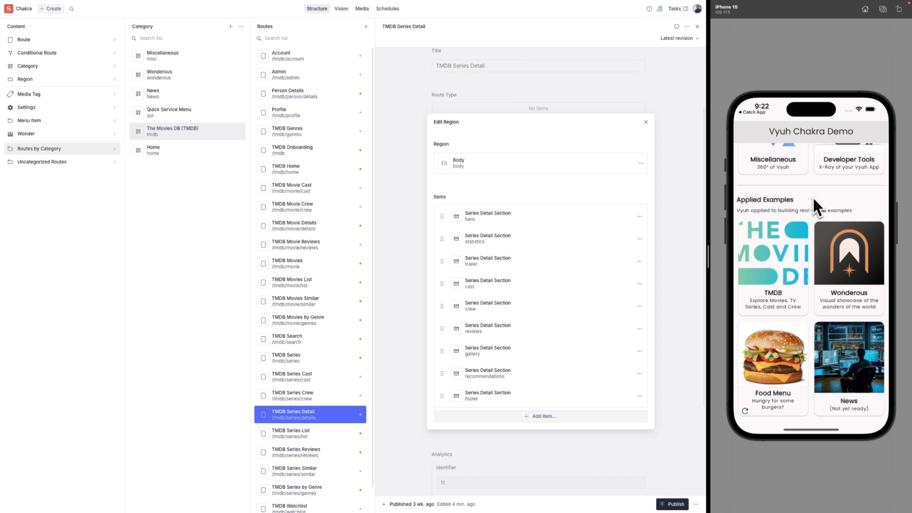
pyautogui.moveTo(813, 197); pyautogui.dragTo(810, 297)
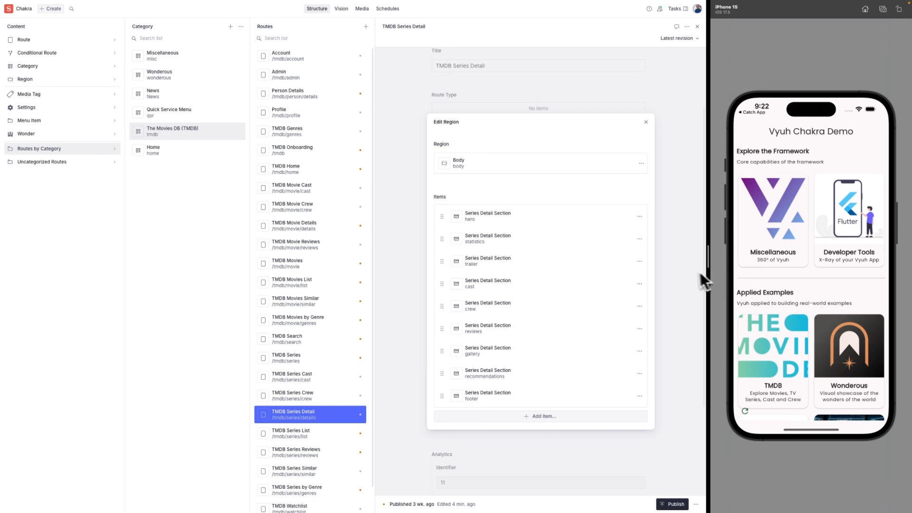